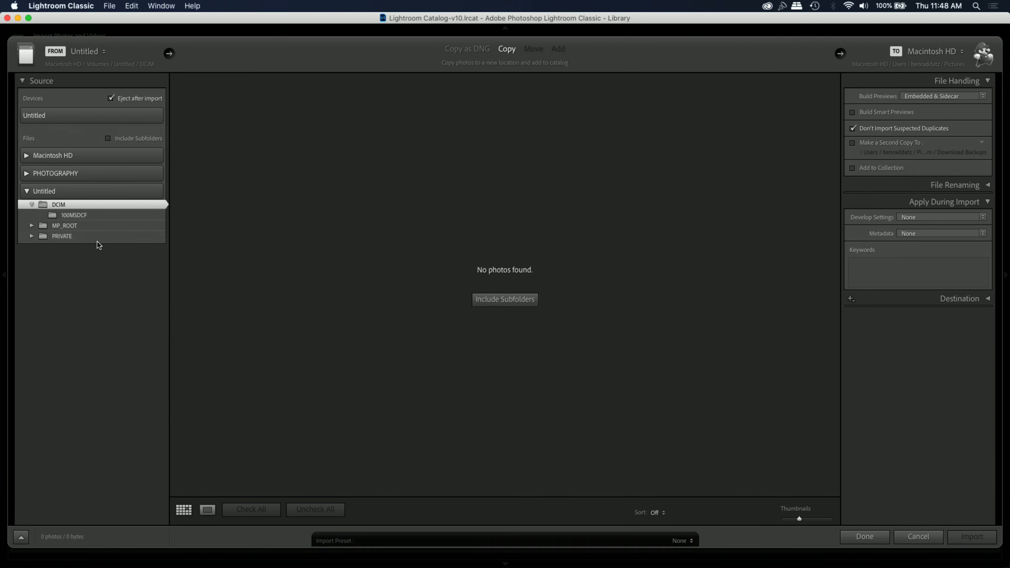
# From the card's 100MSDCF folder, mark only the twelve tower photos from DSC00669 - Copy.ARW to DSC00677.ARW for import
pyautogui.click(64, 214)
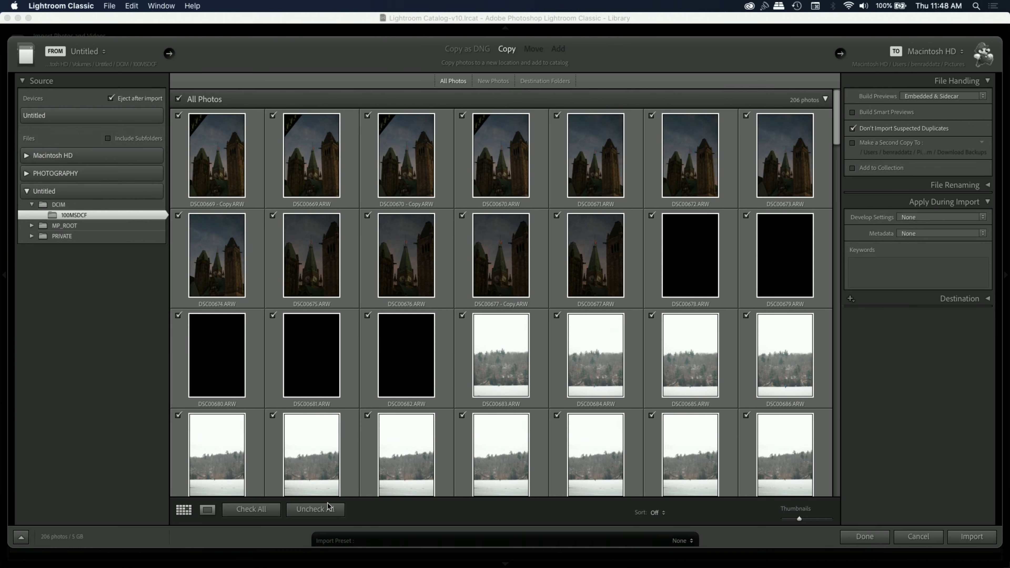
pyautogui.click(314, 509)
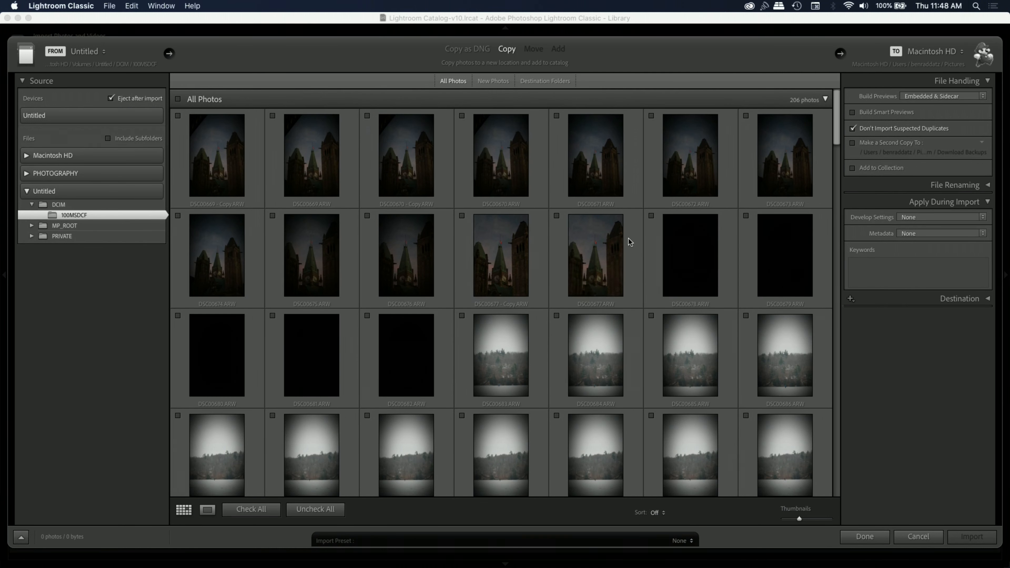
pyautogui.click(556, 215)
pyautogui.click(461, 215)
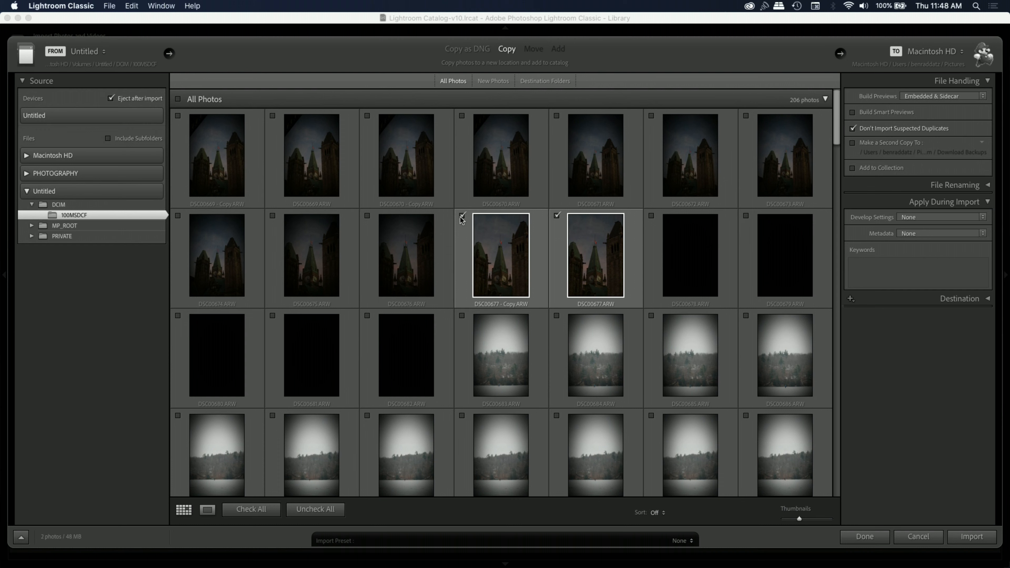
pyautogui.click(367, 216)
pyautogui.click(273, 216)
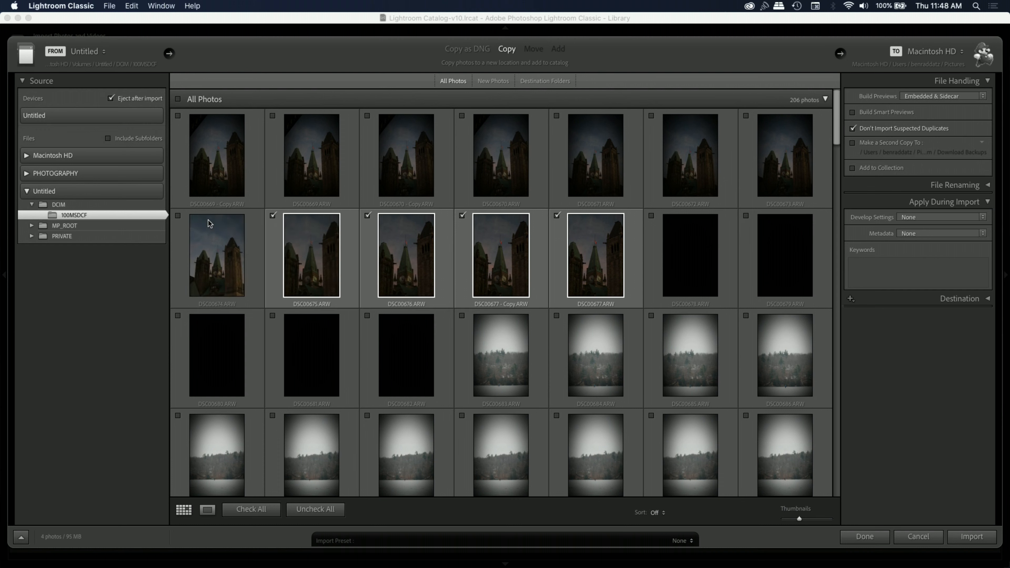
pyautogui.click(178, 216)
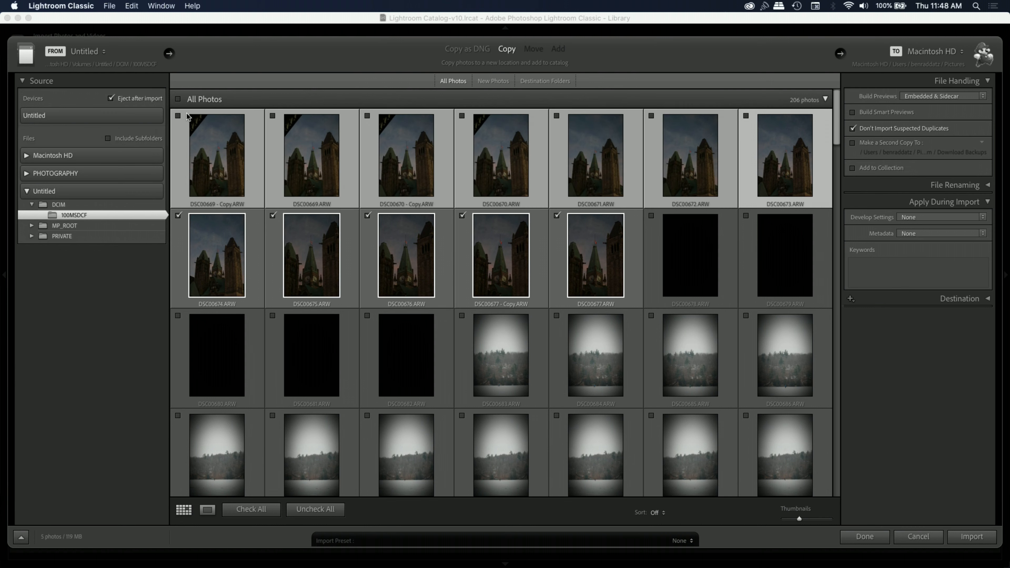
pyautogui.click(178, 117)
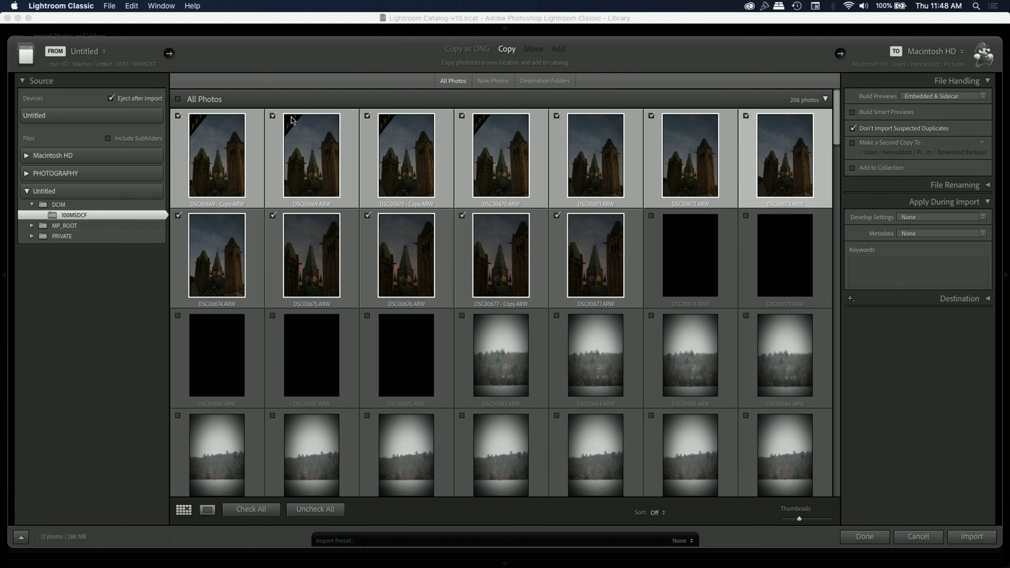
pyautogui.click(613, 244)
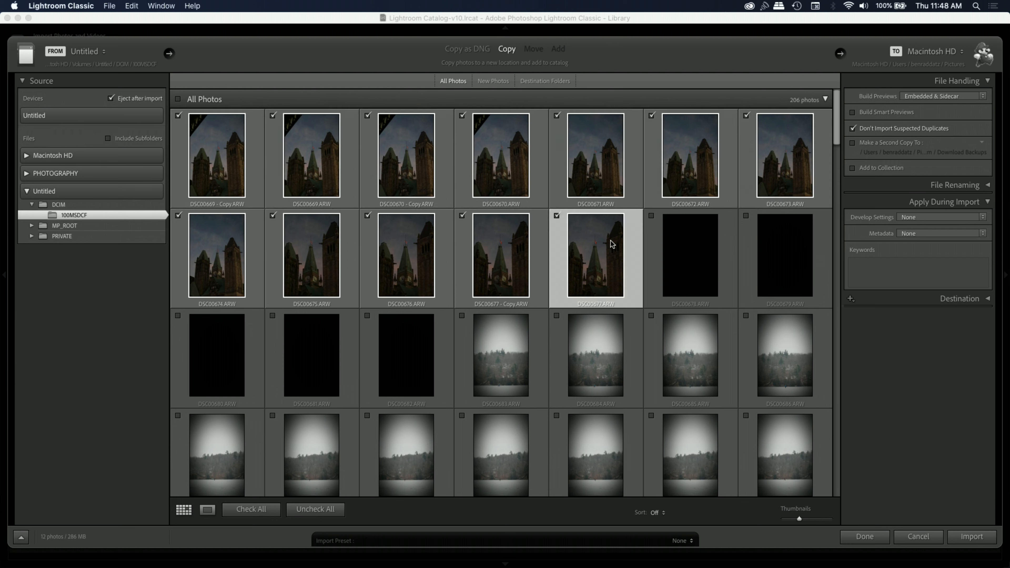
pyautogui.keyDown('shift'); pyautogui.click(215, 170); pyautogui.keyUp('shift')
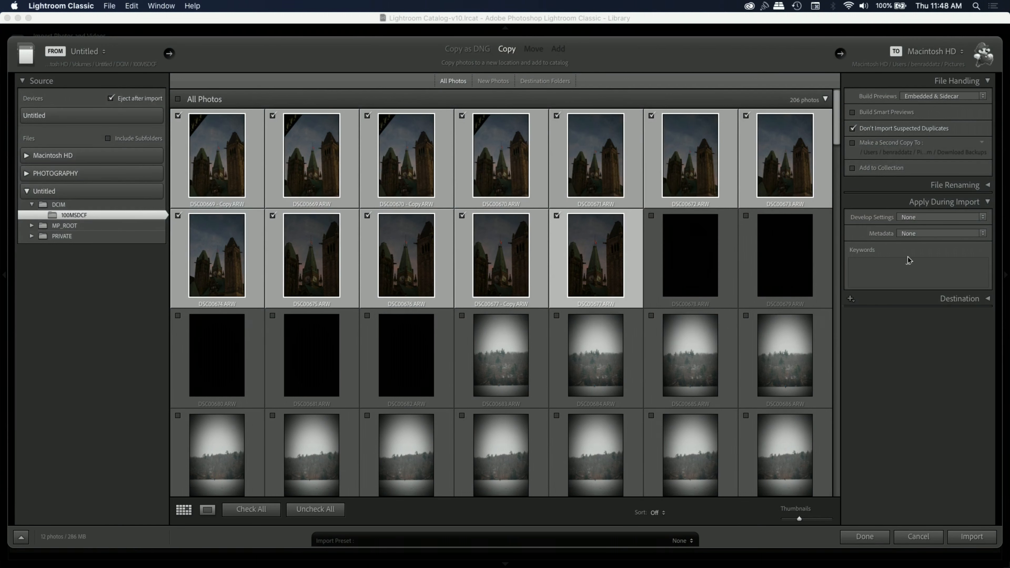
# Review the file renaming, develop preset and destination options, and import the checked photos into the catalog
pyautogui.click(987, 185)
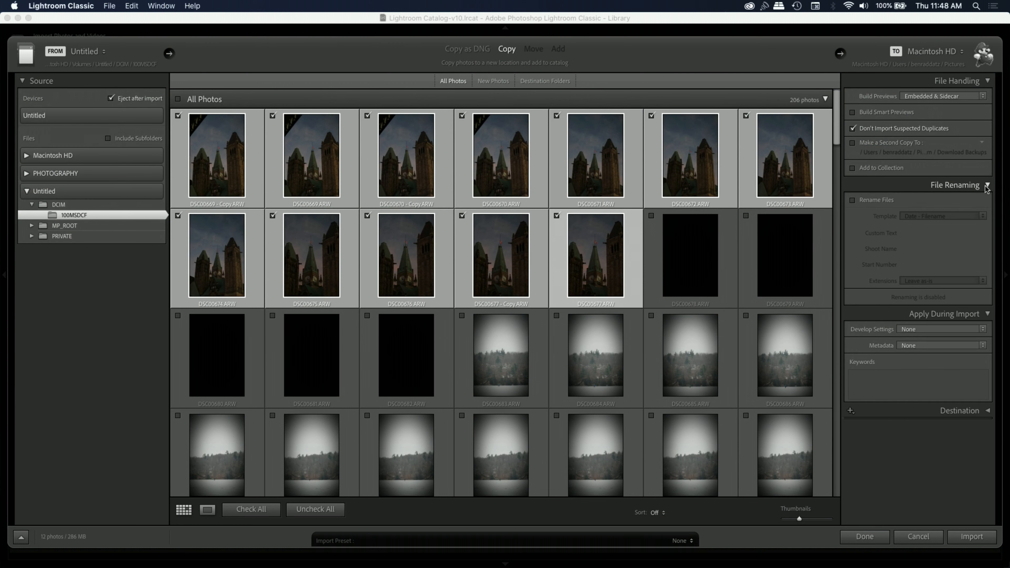
pyautogui.click(922, 330)
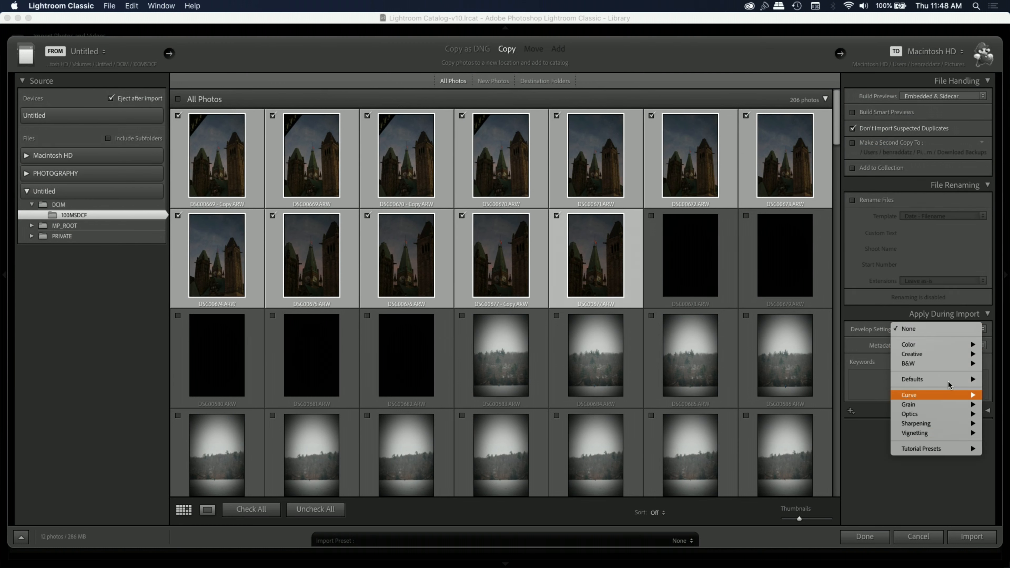
pyautogui.click(870, 469)
pyautogui.click(970, 416)
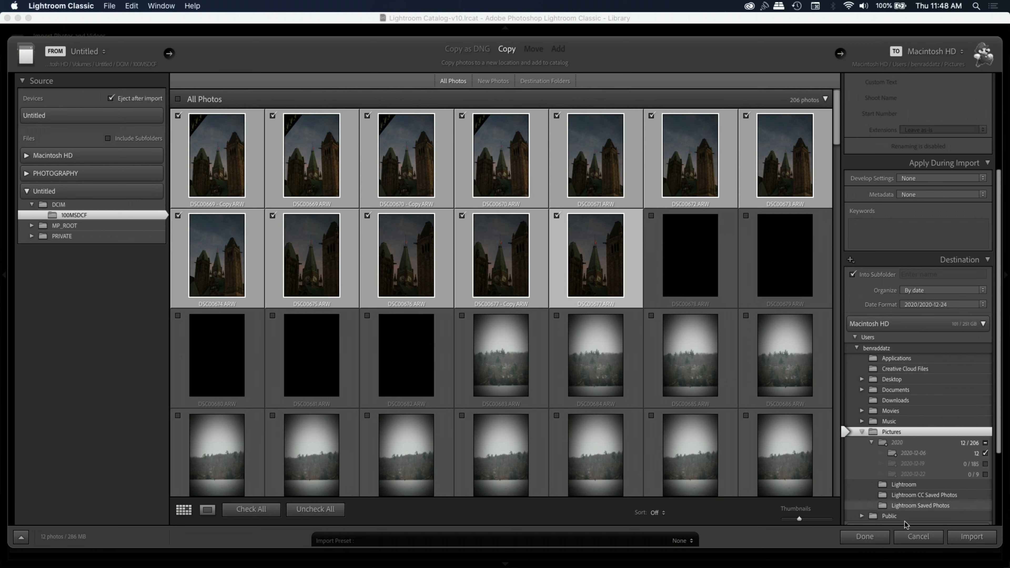
pyautogui.scroll(-3, 913, 377)
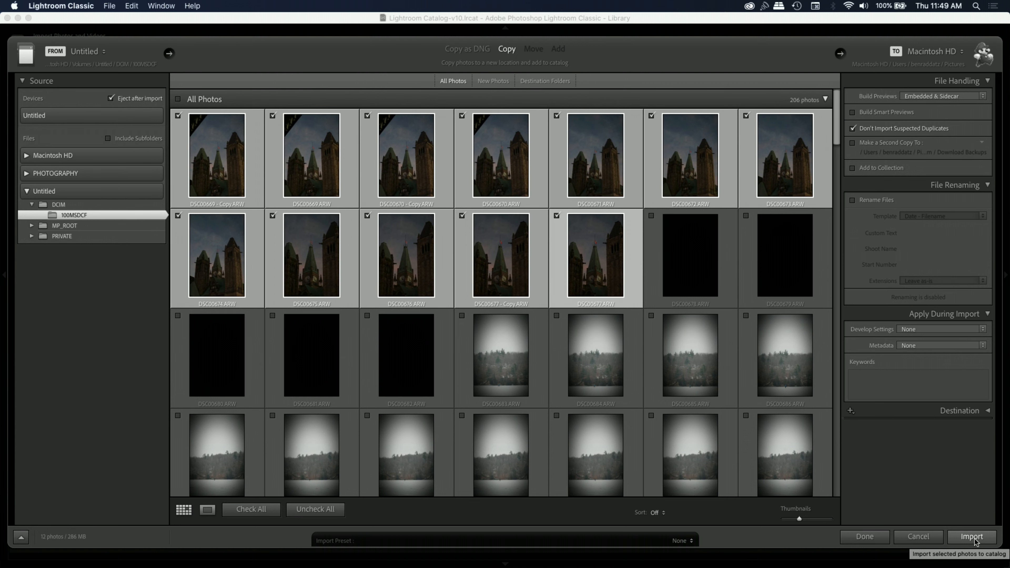
pyautogui.click(971, 537)
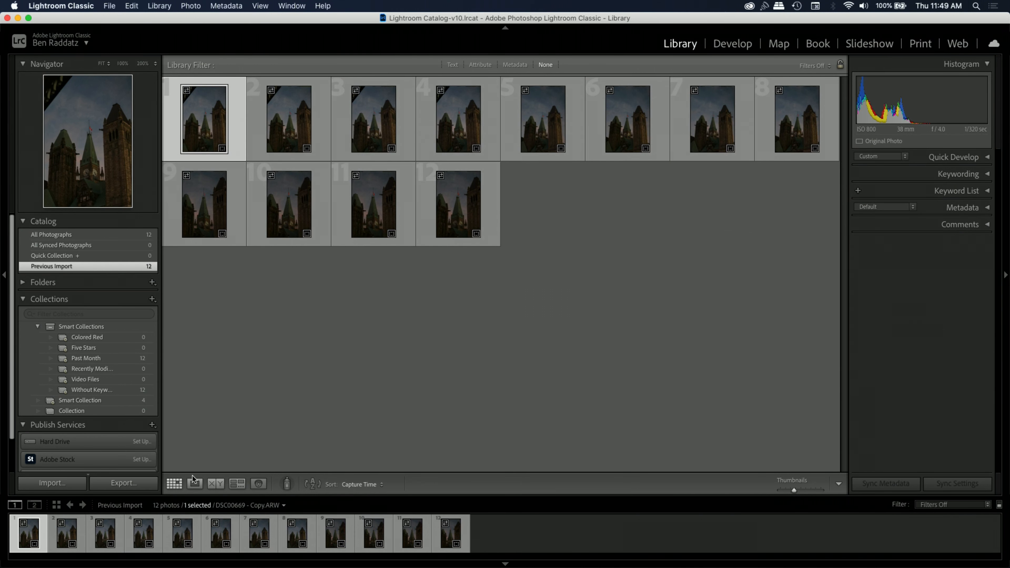
# Examine the imported photos one by one in Loupe view, going forward and back and stopping at DSC00671.ARW
pyautogui.click(196, 485)
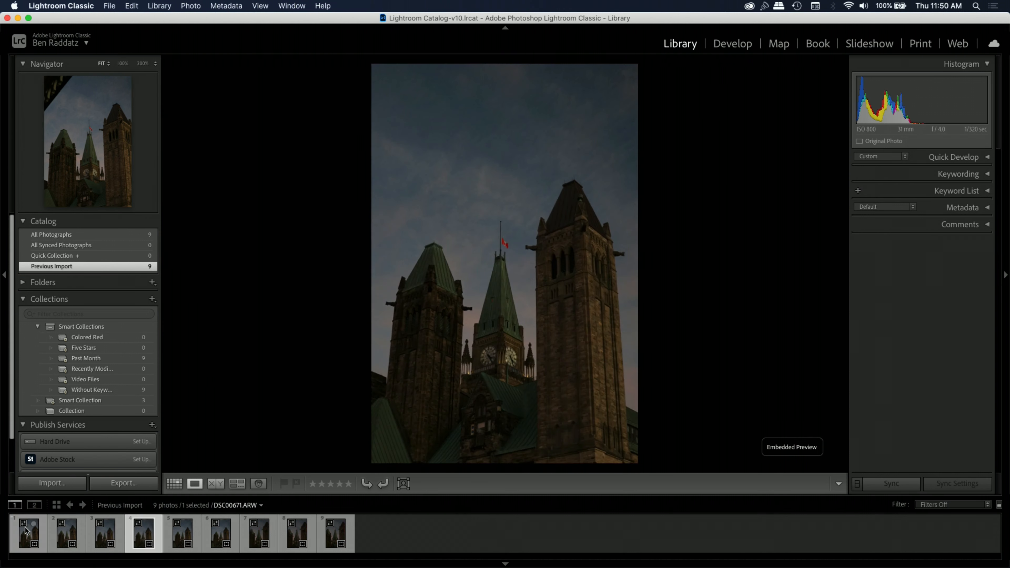
pyautogui.press('Right')
pyautogui.press('Right')
pyautogui.press('Right')
pyautogui.press('Right')
pyautogui.press('Left')
pyautogui.press('Left')
pyautogui.press('Left')
pyautogui.press('Left')
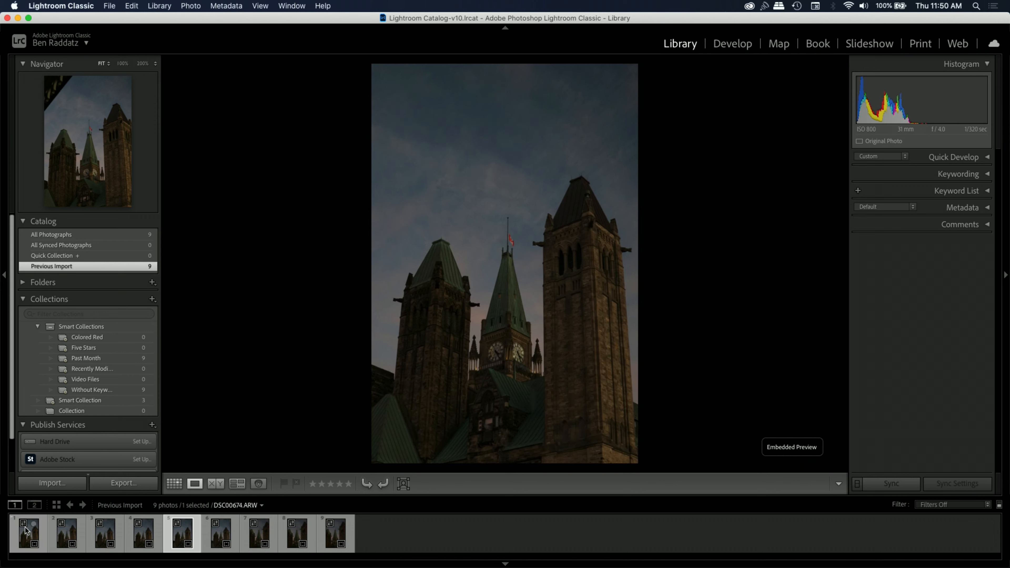
pyautogui.press('Left')
pyautogui.press('Left')
pyautogui.press('Left')
pyautogui.press('Left')
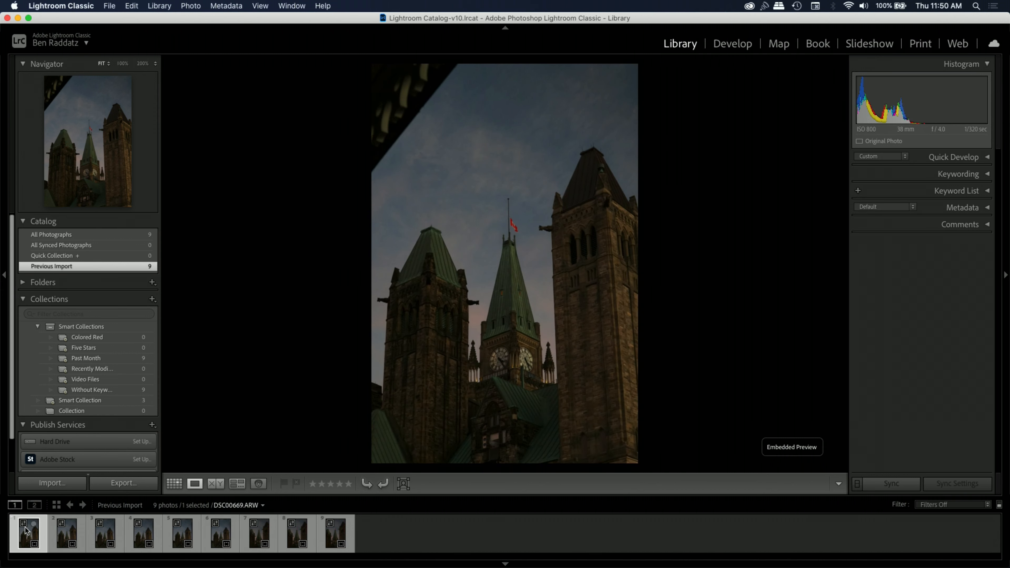
pyautogui.press('Right')
pyautogui.press('Right')
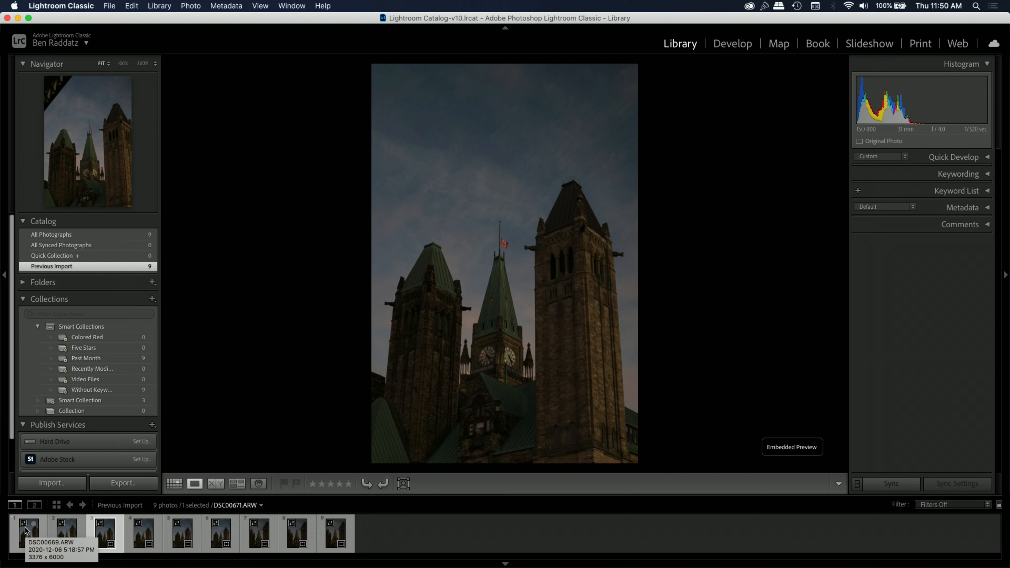
# Try rating DSC00671.ARW with five and three stars, flag it as a pick, and remove the flag
pyautogui.press('5')
pyautogui.press('3')
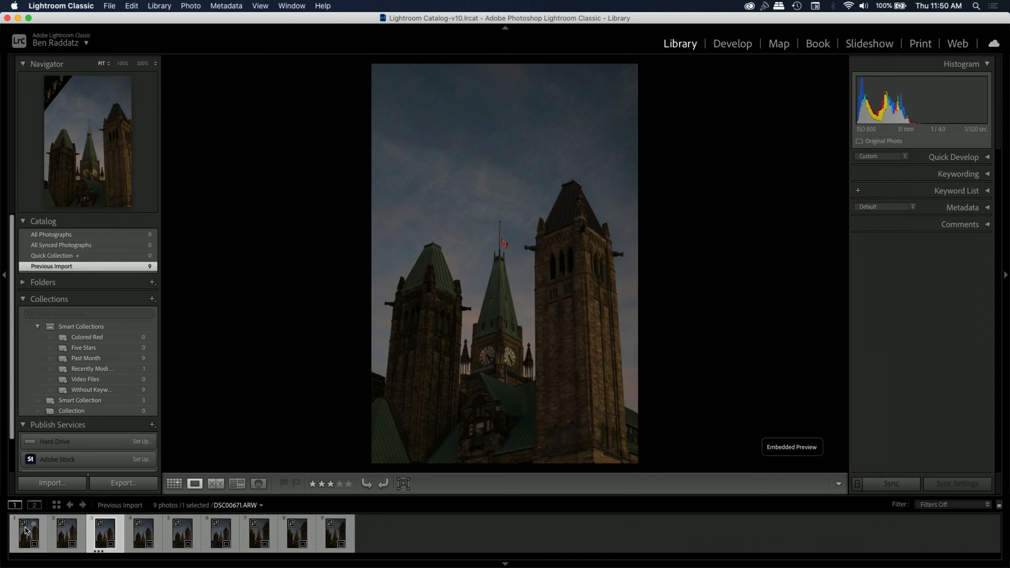
pyautogui.press('p')
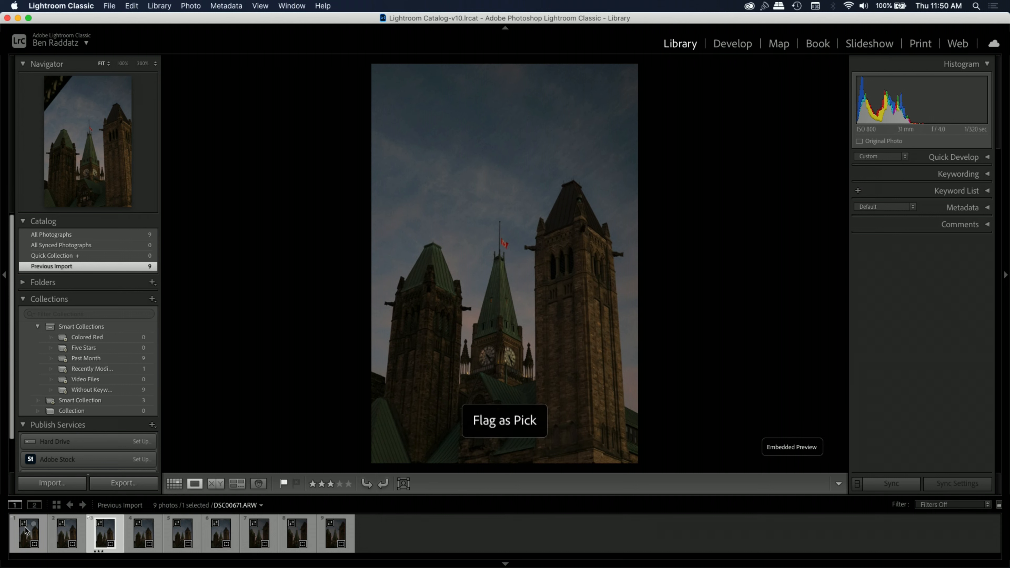
pyautogui.press('u')
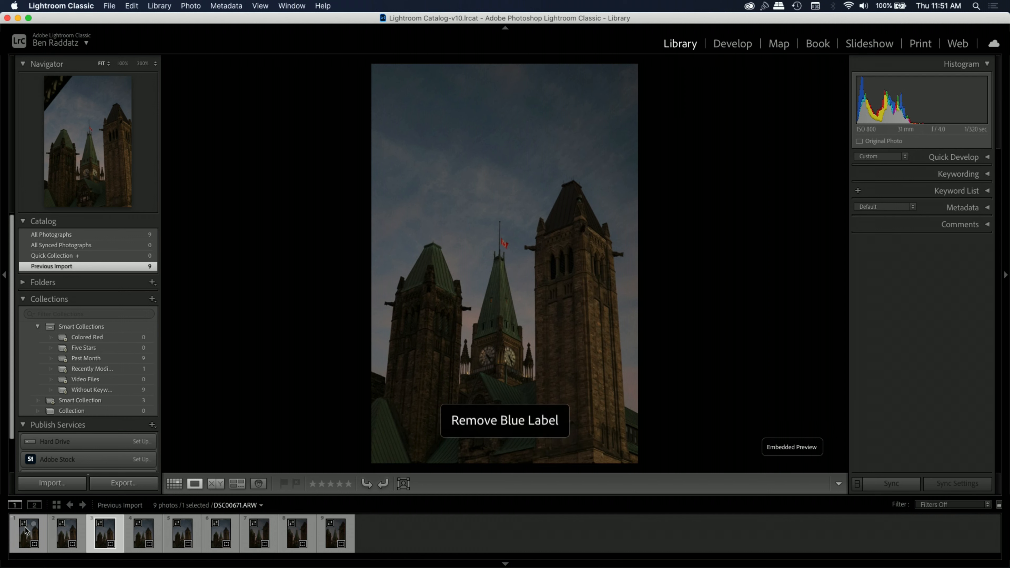
# Try the blue, green, yellow and red colour labels on DSC00671.ARW
pyautogui.press('9')
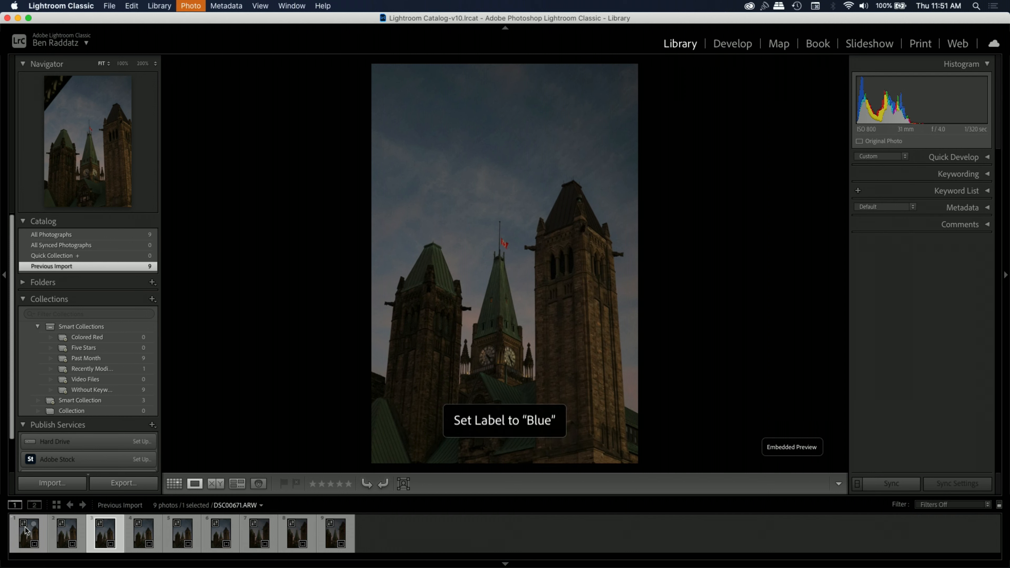
pyautogui.press('8')
pyautogui.press('7')
pyautogui.press('6')
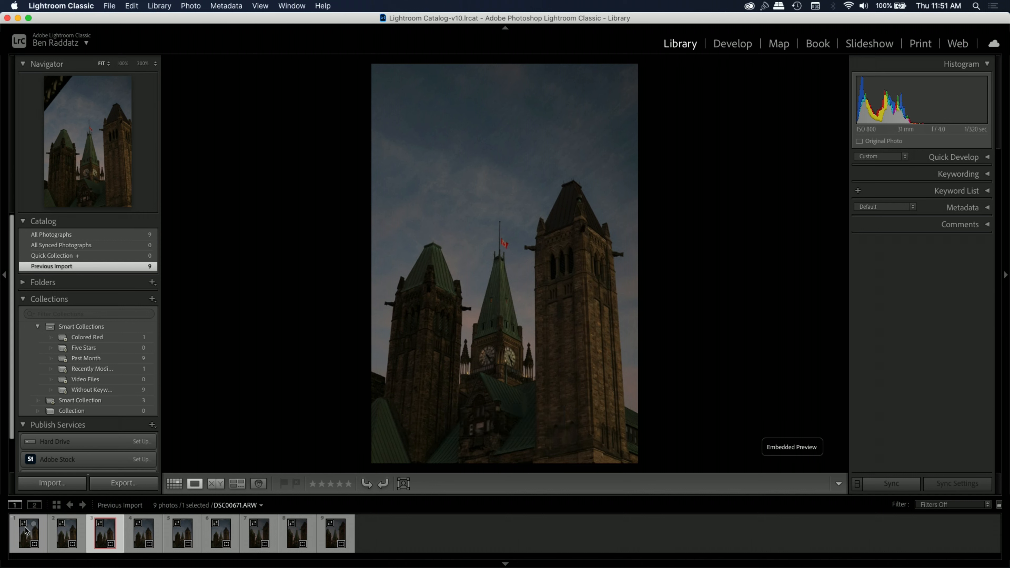
# View DSC00673.ARW for comparison with the labelled photo, and remove the red label from DSC00671.ARW
pyautogui.click(335, 533)
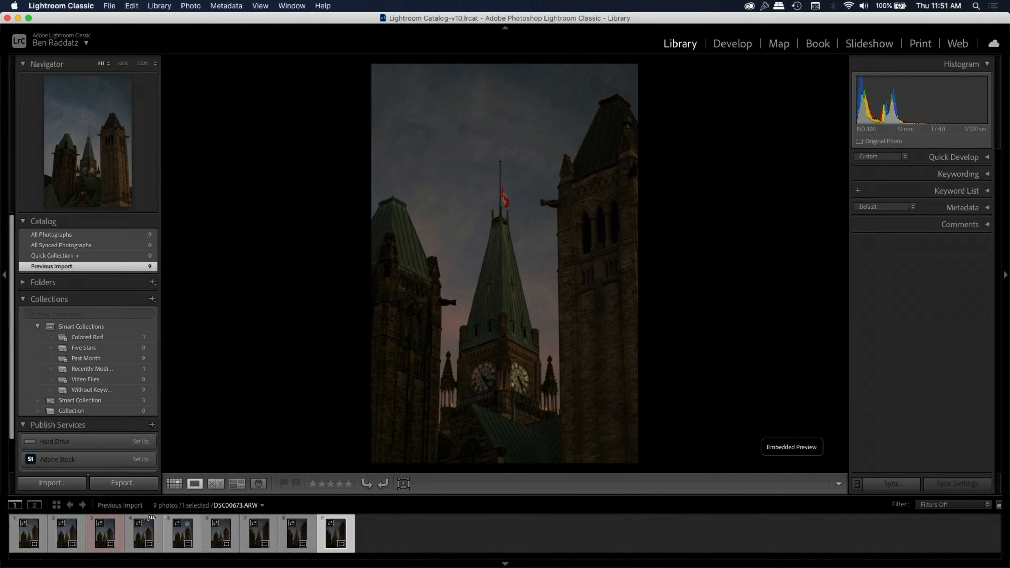
pyautogui.click(103, 534)
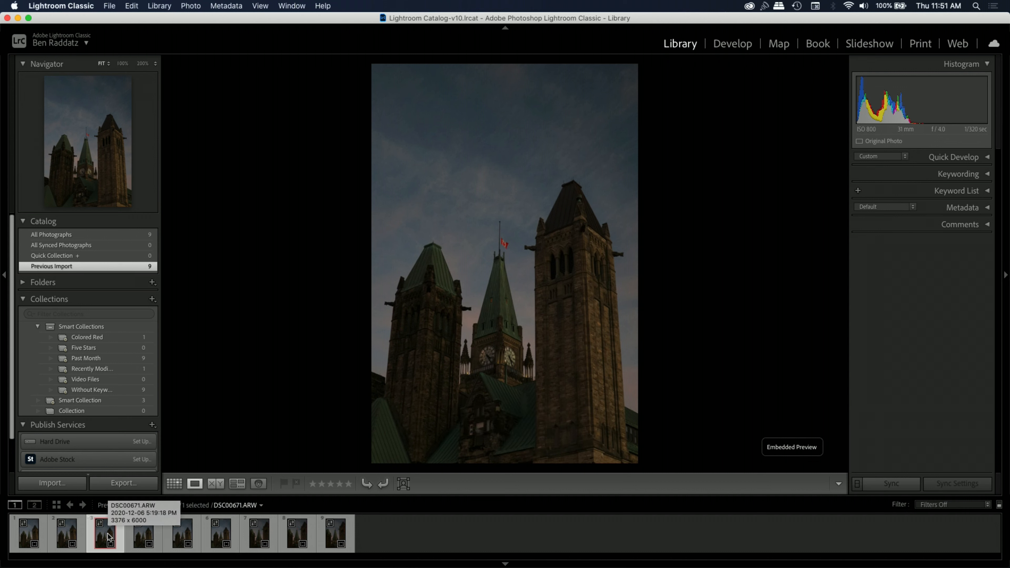
pyautogui.press('6')
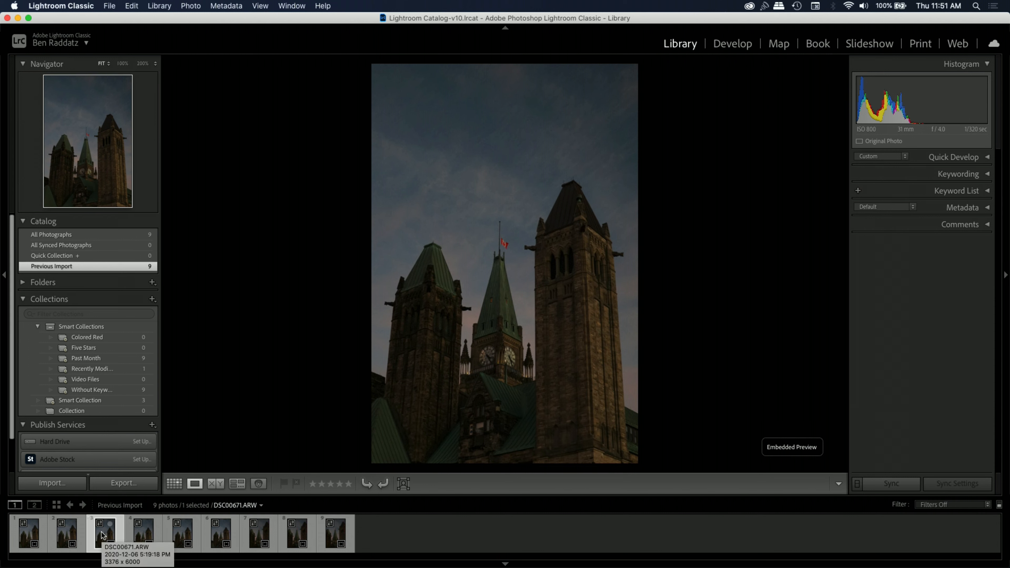
# Select DSC00675.ARW and expand its metadata, keyword list, keywording and quick develop settings for review
pyautogui.click(258, 534)
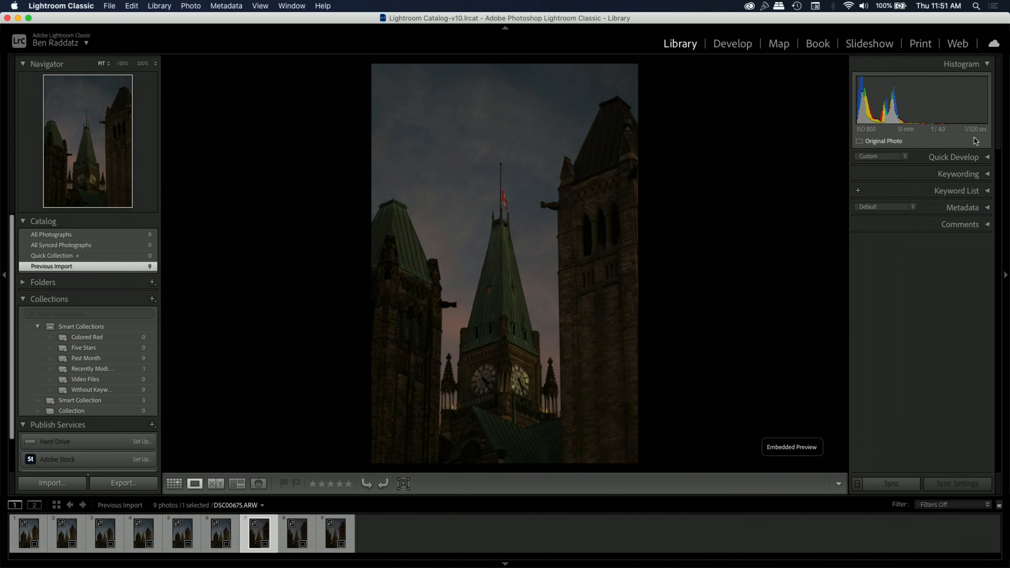
pyautogui.click(983, 224)
pyautogui.click(980, 213)
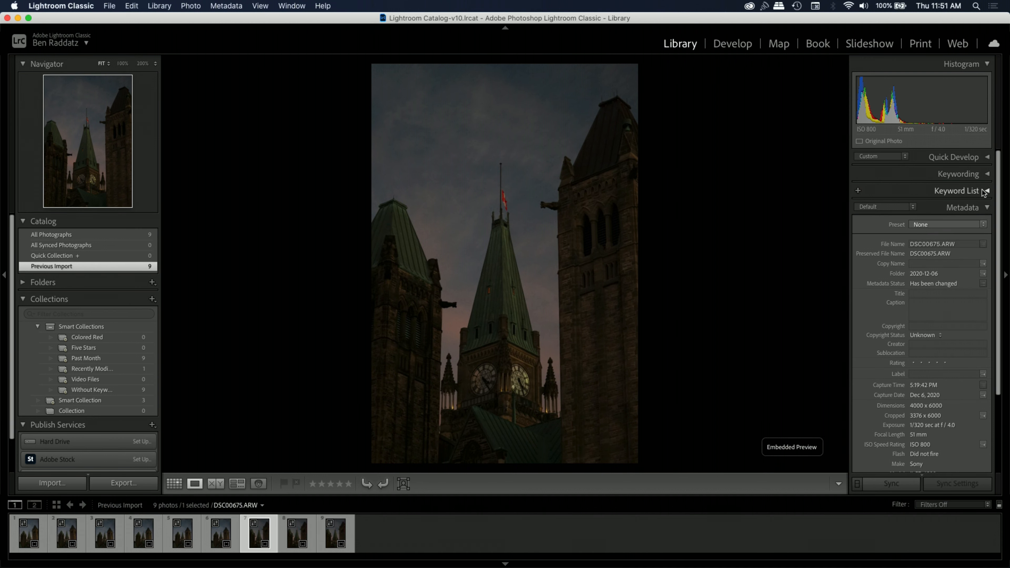
pyautogui.click(968, 193)
pyautogui.click(974, 174)
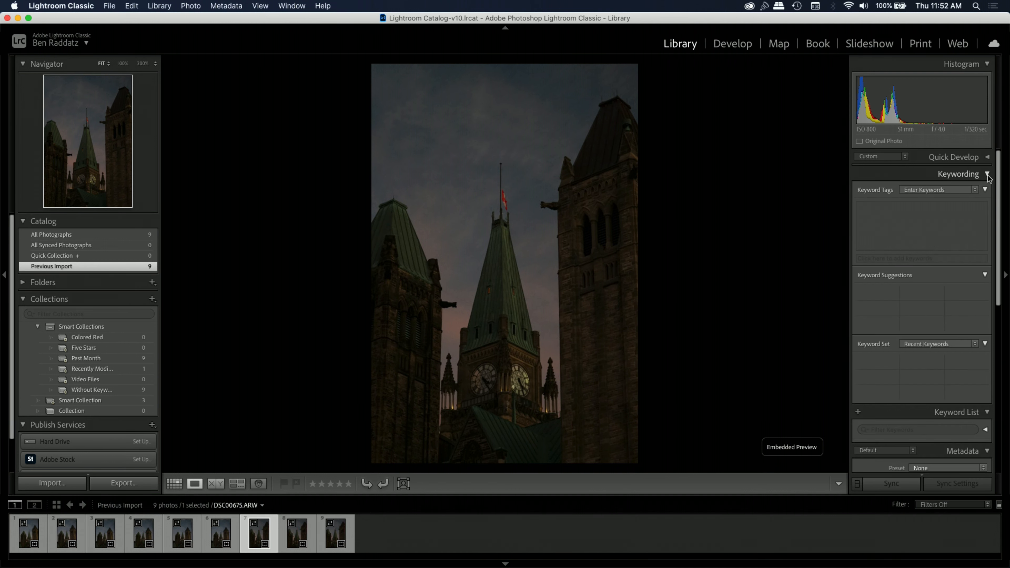
pyautogui.click(976, 157)
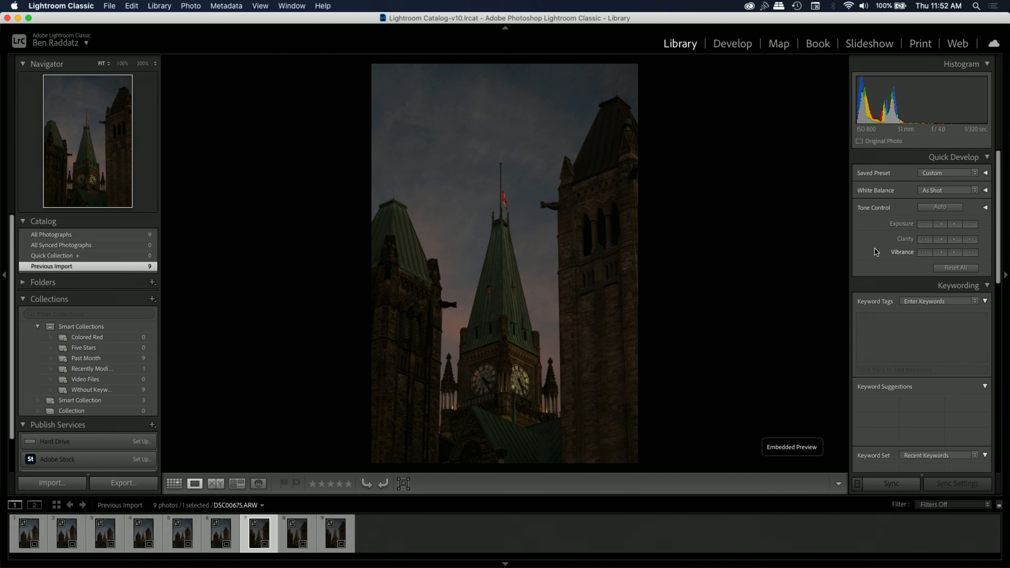
# Open DSC00675.ARW in the Develop module and look through the available adjustments, including Effects, Transform and Lens Corrections
pyautogui.click(729, 45)
pyautogui.scroll(-20, 953, 252)
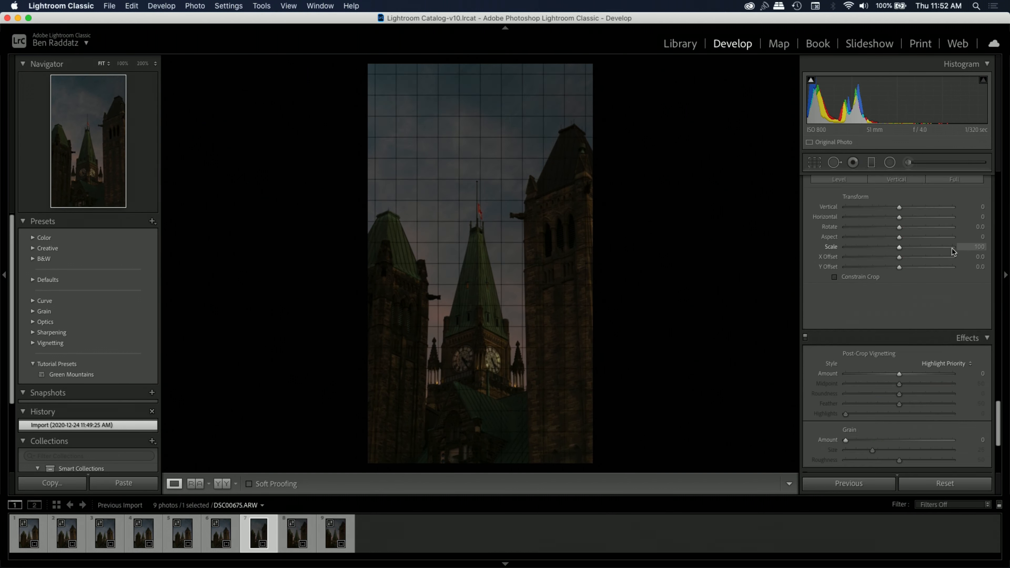
pyautogui.scroll(8, 953, 251)
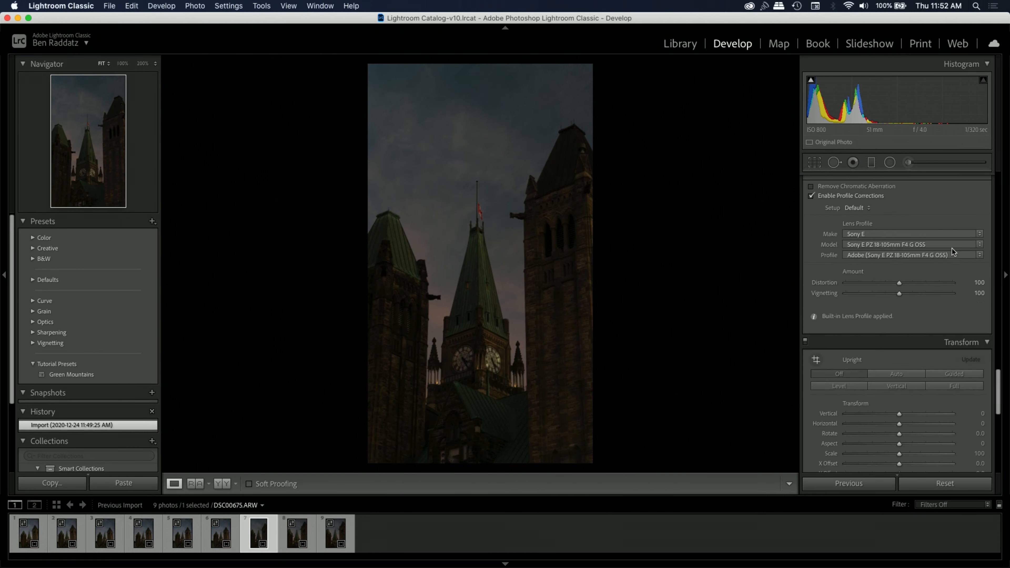
pyautogui.scroll(15, 952, 251)
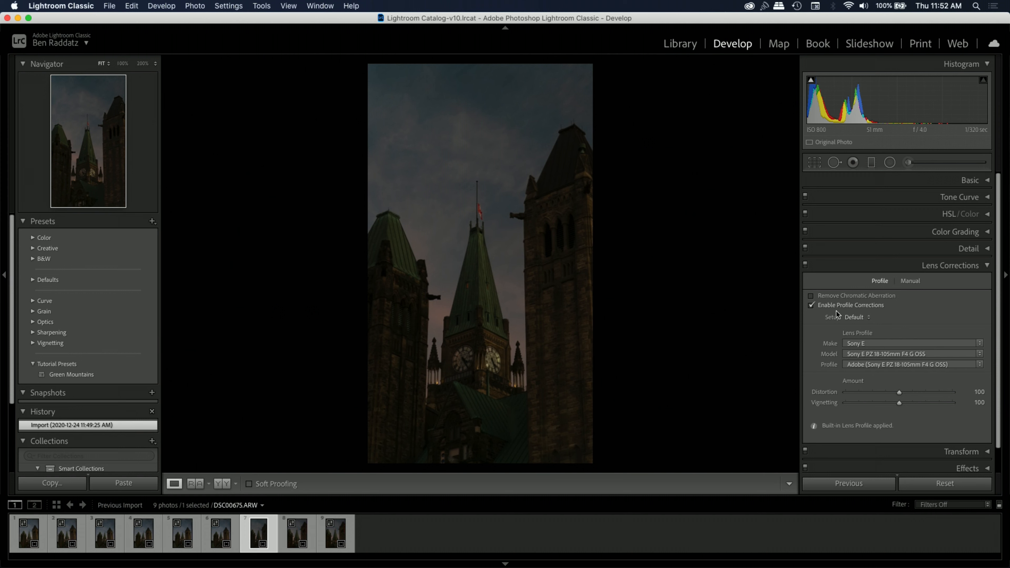
# Compare DSC00675.ARW with lens profile corrections switched off and on
pyautogui.click(811, 305)
pyautogui.click(811, 305)
pyautogui.click(811, 305)
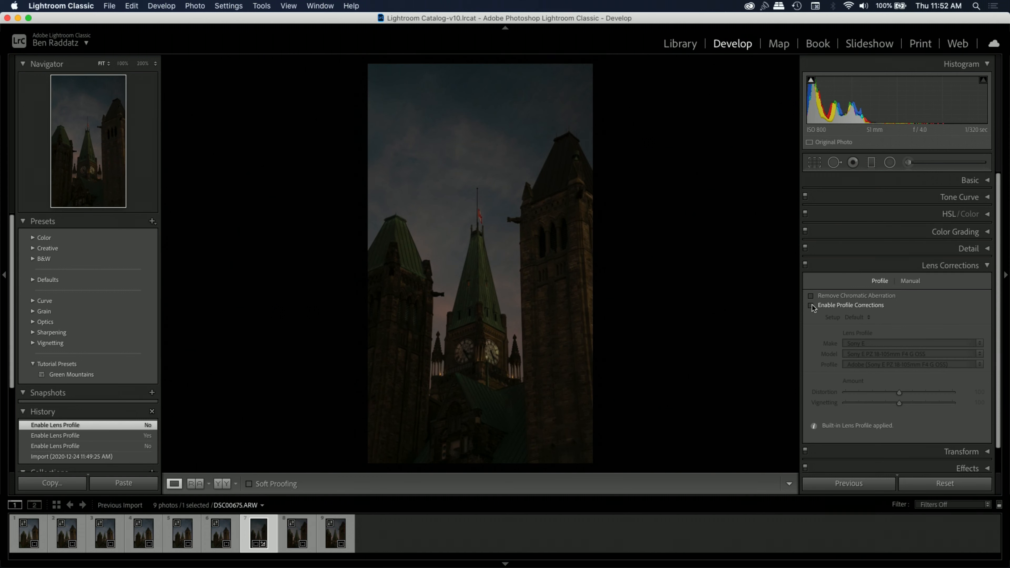
pyautogui.click(811, 305)
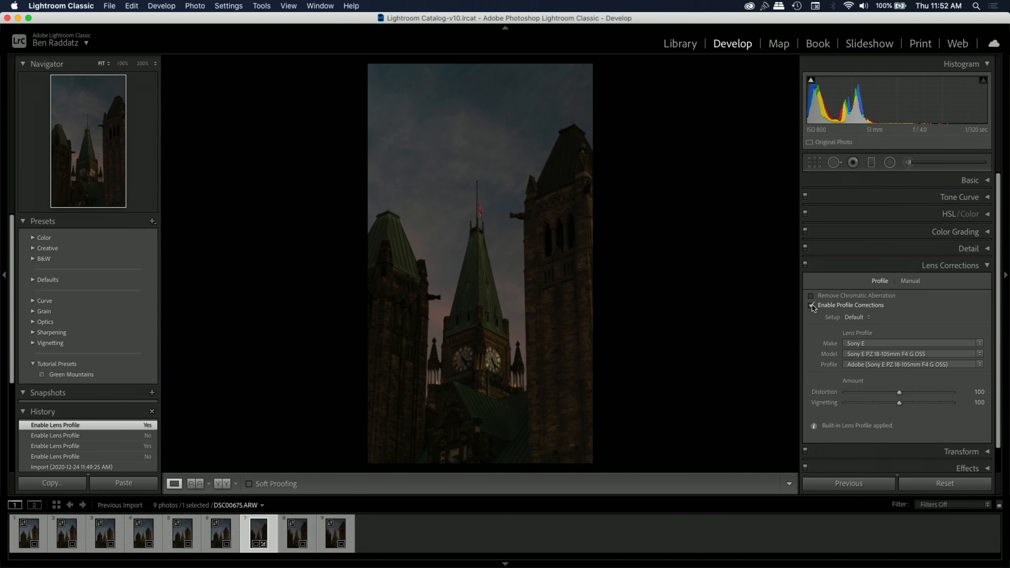
pyautogui.click(811, 305)
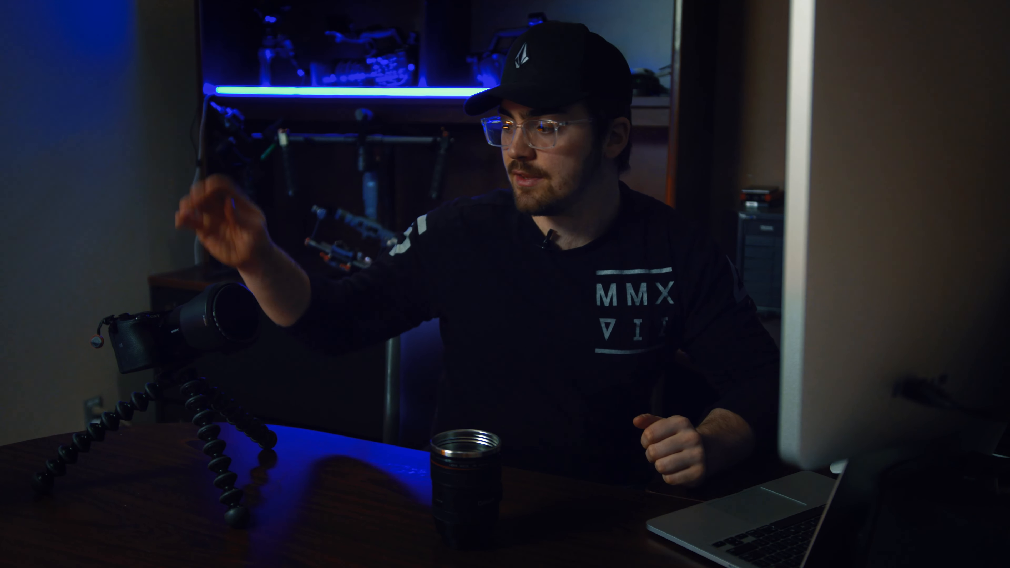
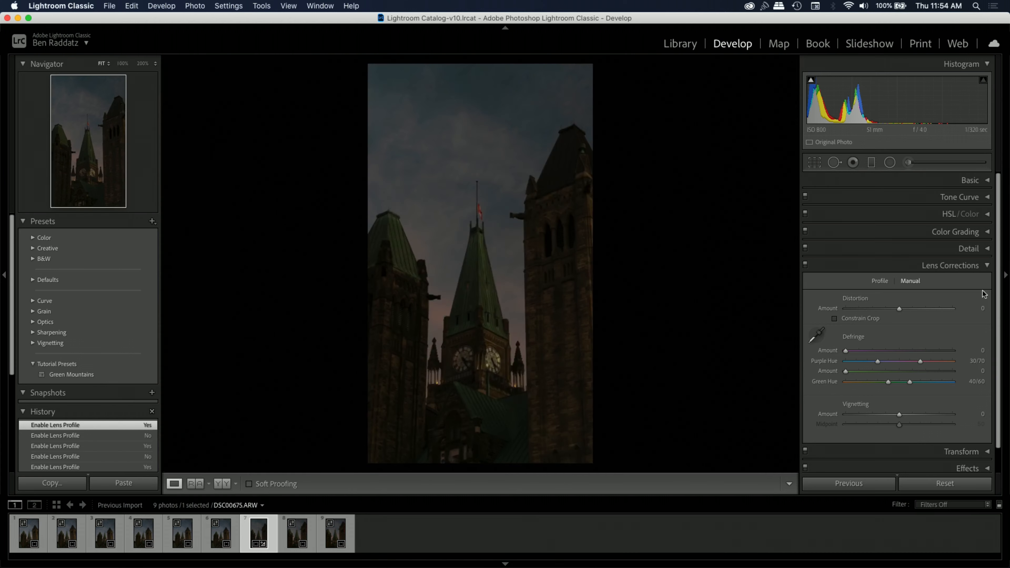
# Check the lens profile settings of DSC00675.ARW and raise its exposure to +0.65
pyautogui.click(879, 280)
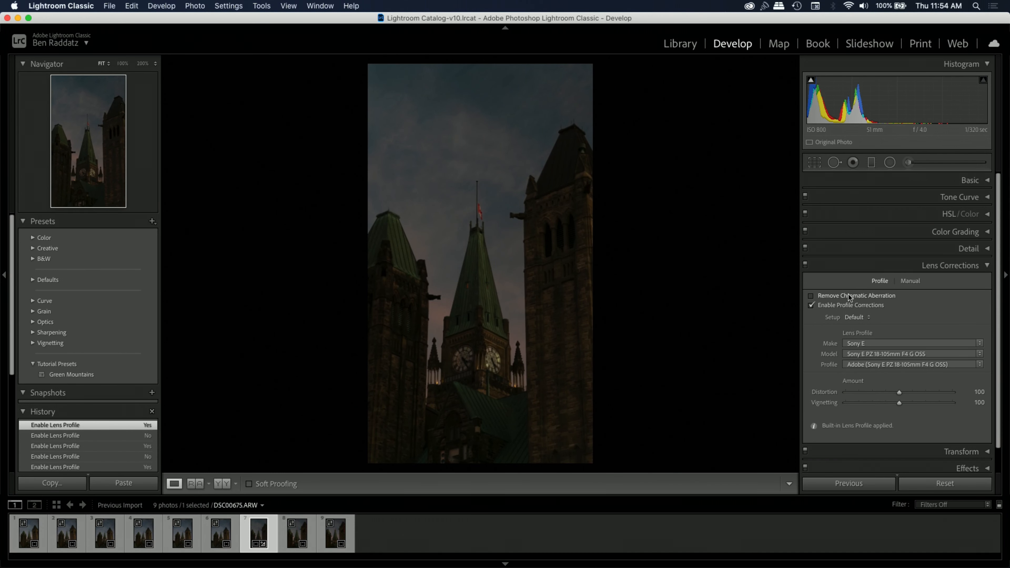
pyautogui.click(971, 181)
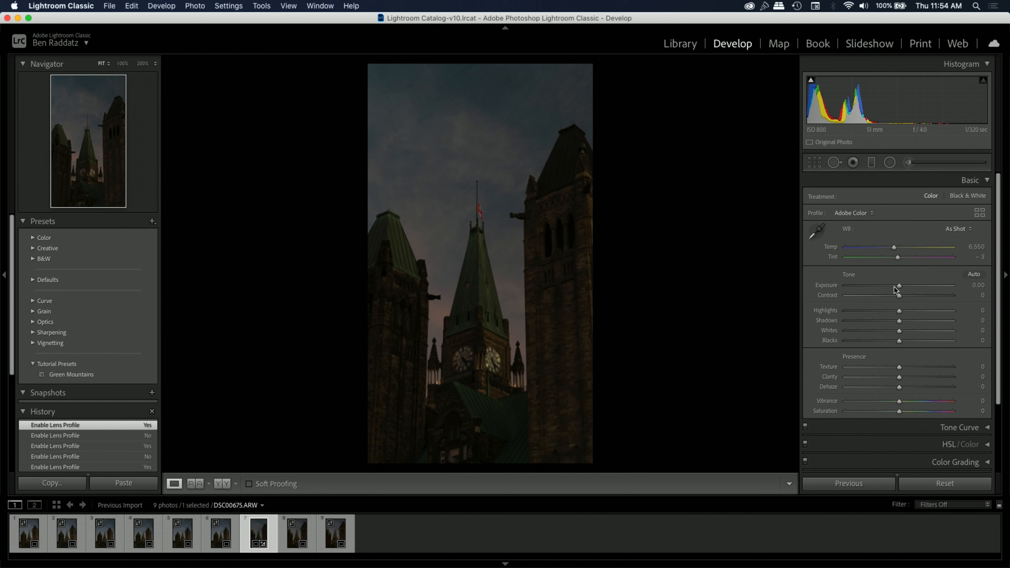
pyautogui.moveTo(898, 285); pyautogui.dragTo(905, 286)
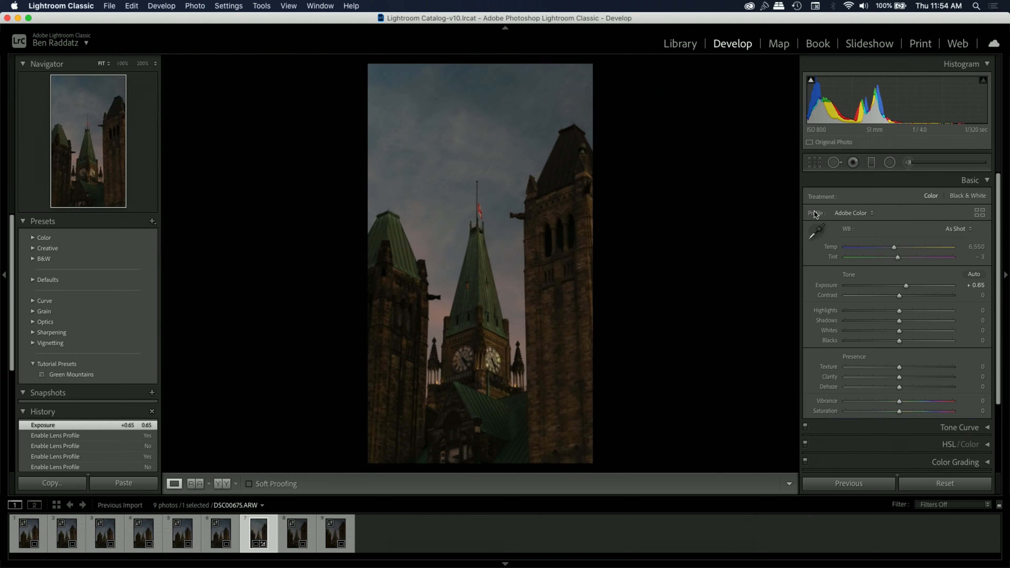
# Set the white balance temperature to 5,753 and the tint to +3, and apply the Adobe Landscape profile
pyautogui.moveTo(895, 247); pyautogui.dragTo(886, 248)
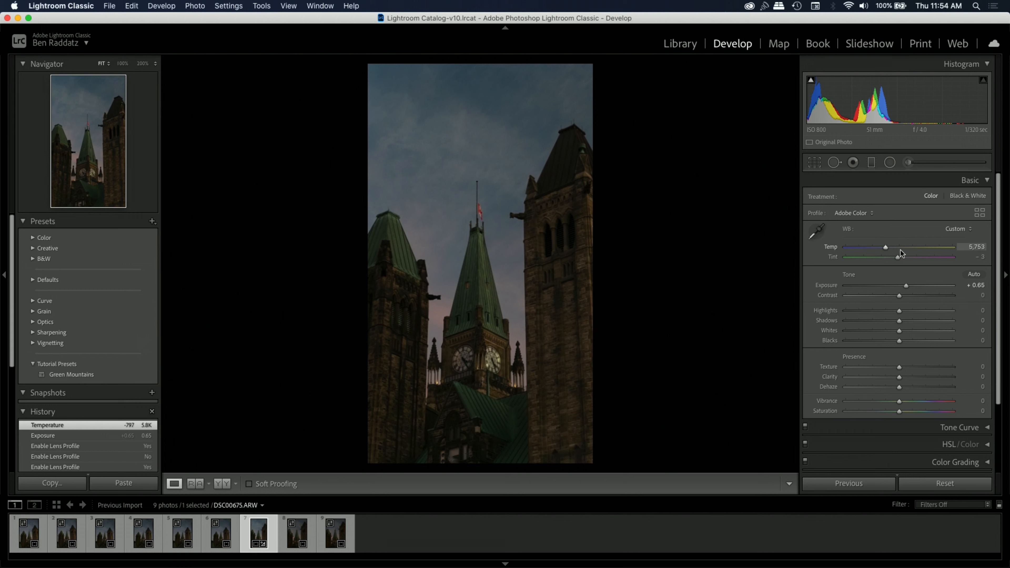
pyautogui.moveTo(898, 259); pyautogui.dragTo(900, 260)
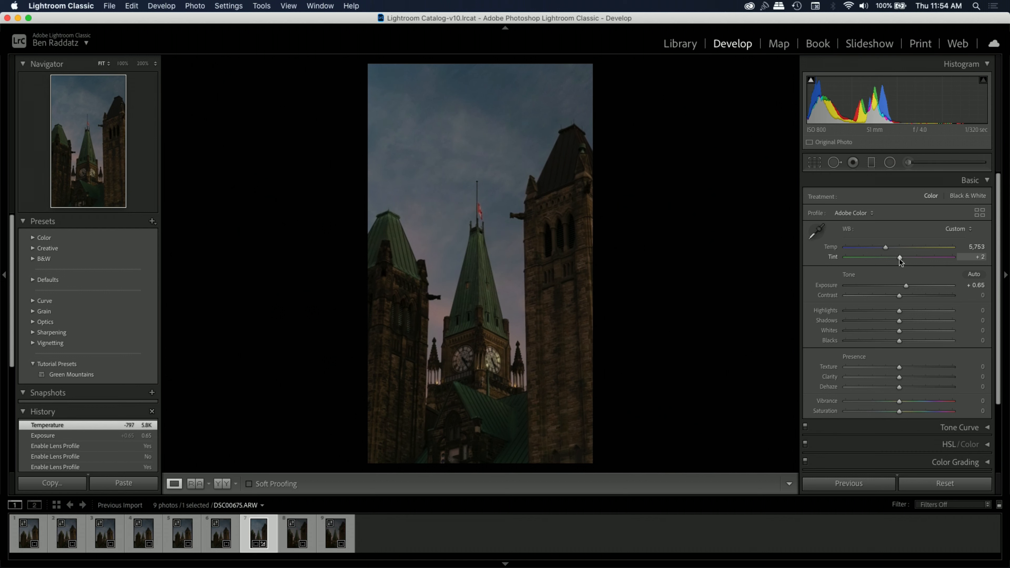
pyautogui.moveTo(900, 259); pyautogui.dragTo(901, 259)
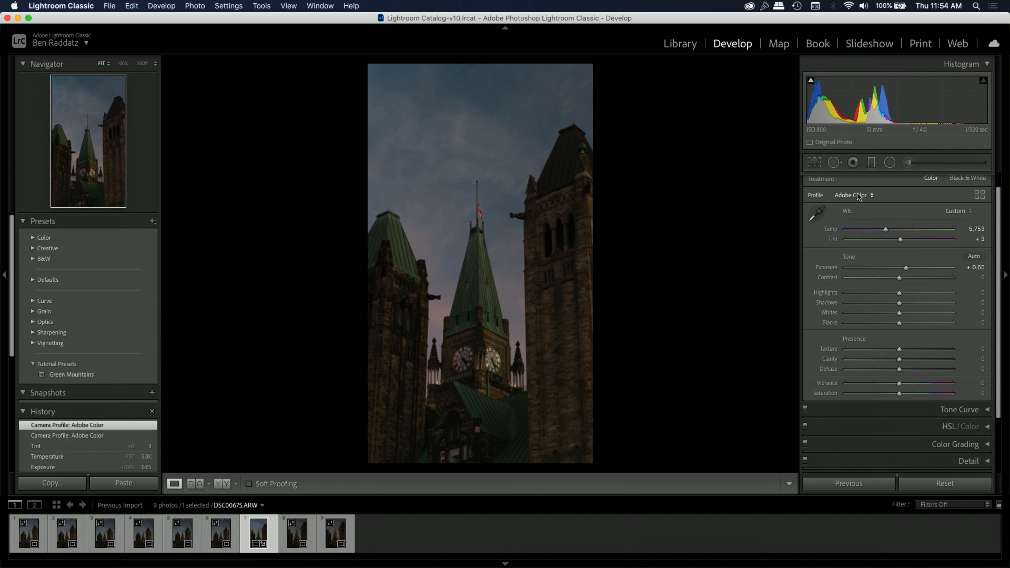
pyautogui.click(866, 194)
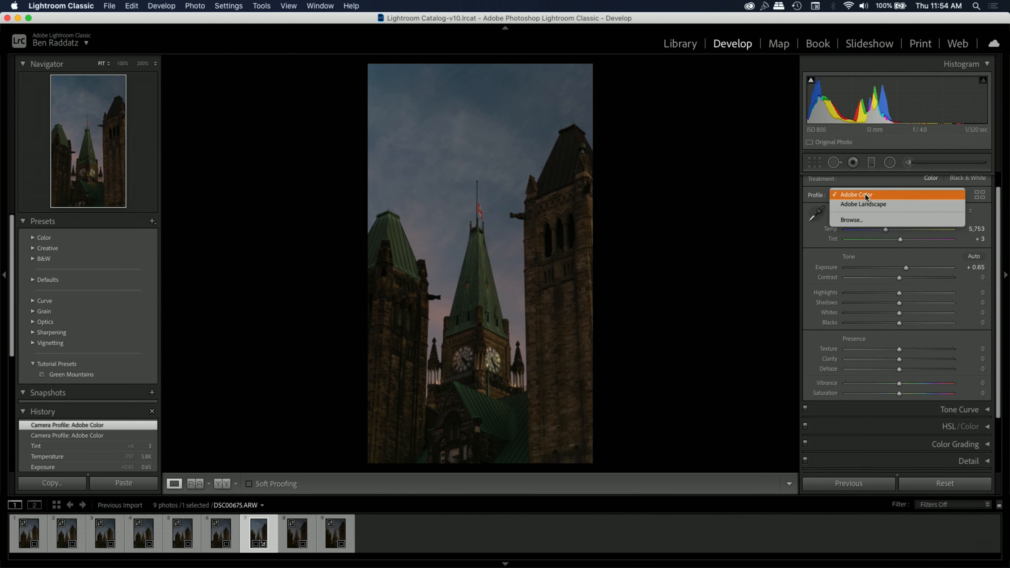
pyautogui.click(847, 204)
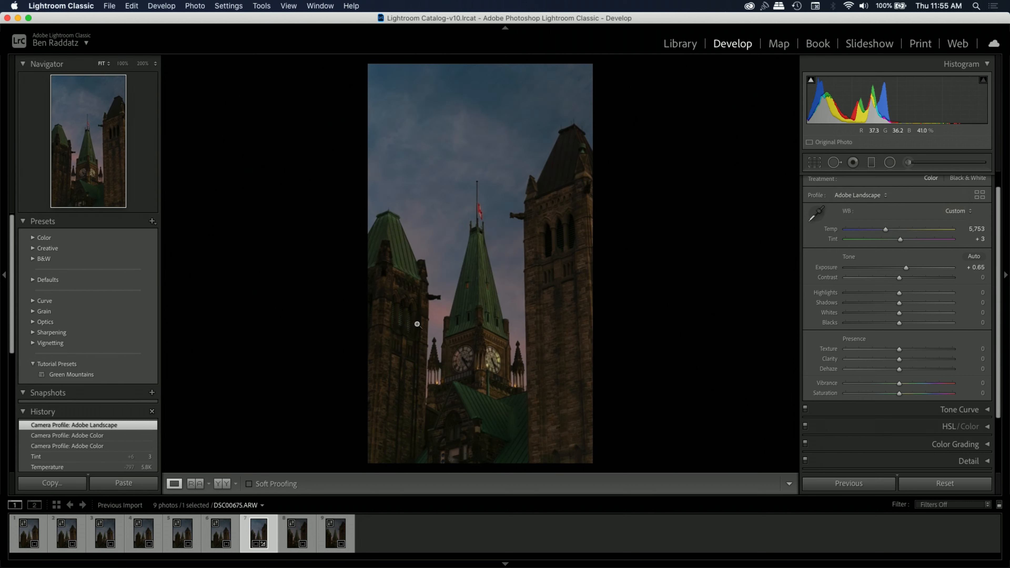
# Compare the edited photo with its original state several times, ending on the edited version
pyautogui.moveTo(437, 313)
pyautogui.mouseDown()
pyautogui.moveTo(429, 309)
pyautogui.moveTo(437, 313)
pyautogui.mouseUp()
pyautogui.press('\\')
pyautogui.press('\\')
pyautogui.press('\\')
pyautogui.press('\\')
pyautogui.press('\\')
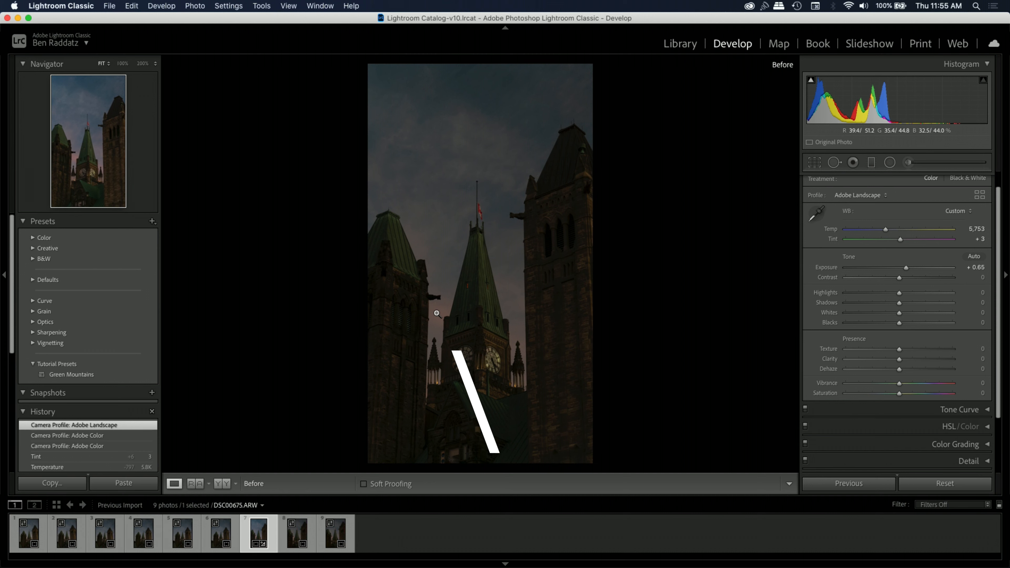
pyautogui.press('\\')
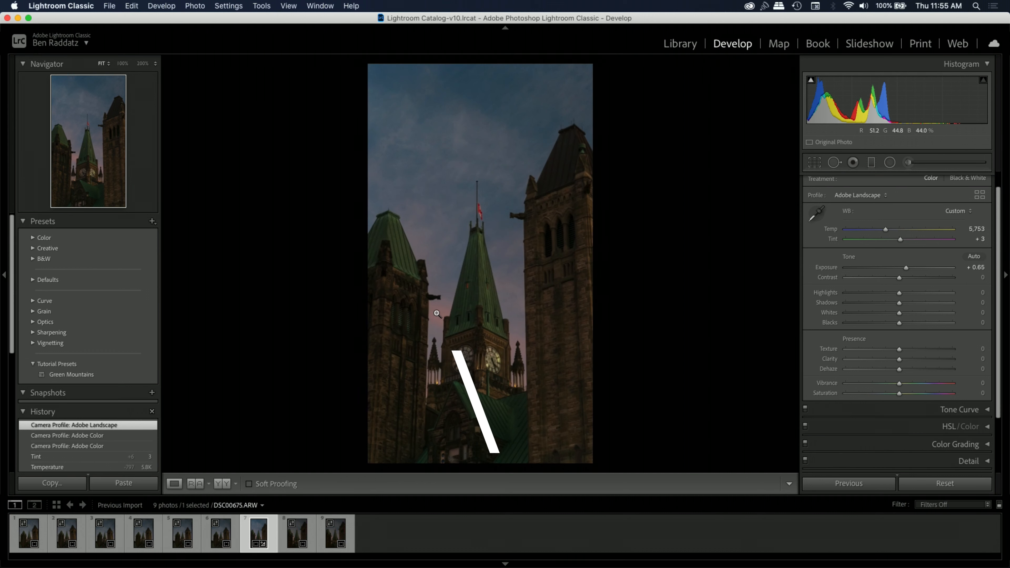
# Try the automatic tone settings and an exposure reset, undo both, and keep the exposure at +0.70
pyautogui.click(974, 256)
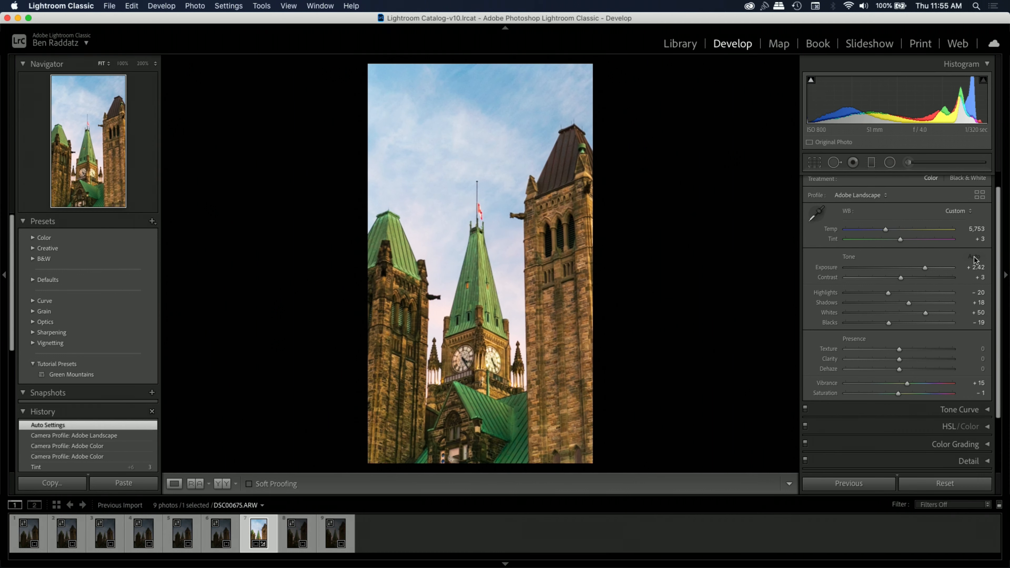
pyautogui.doubleClick(924, 269)
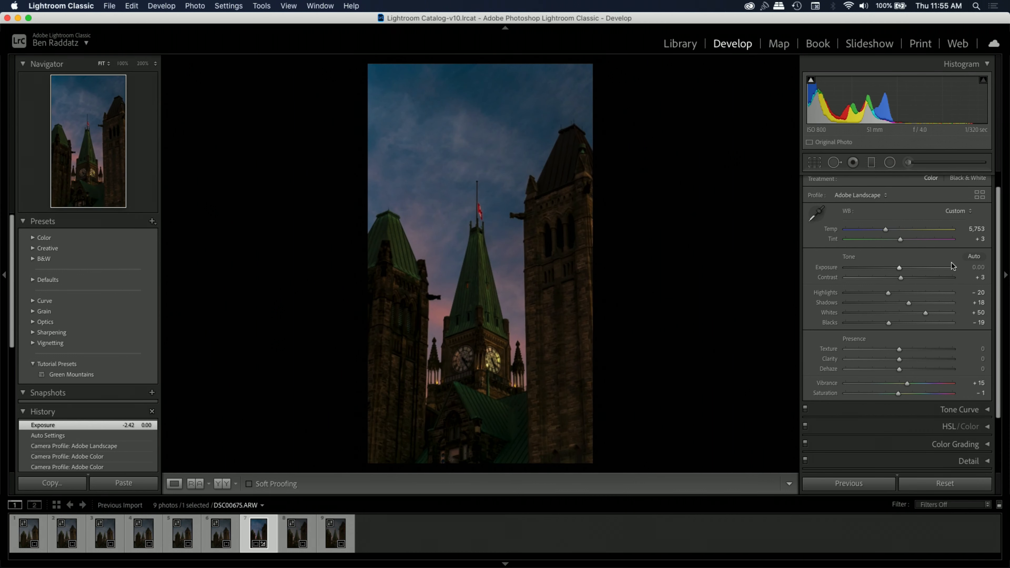
pyautogui.press('super+z')
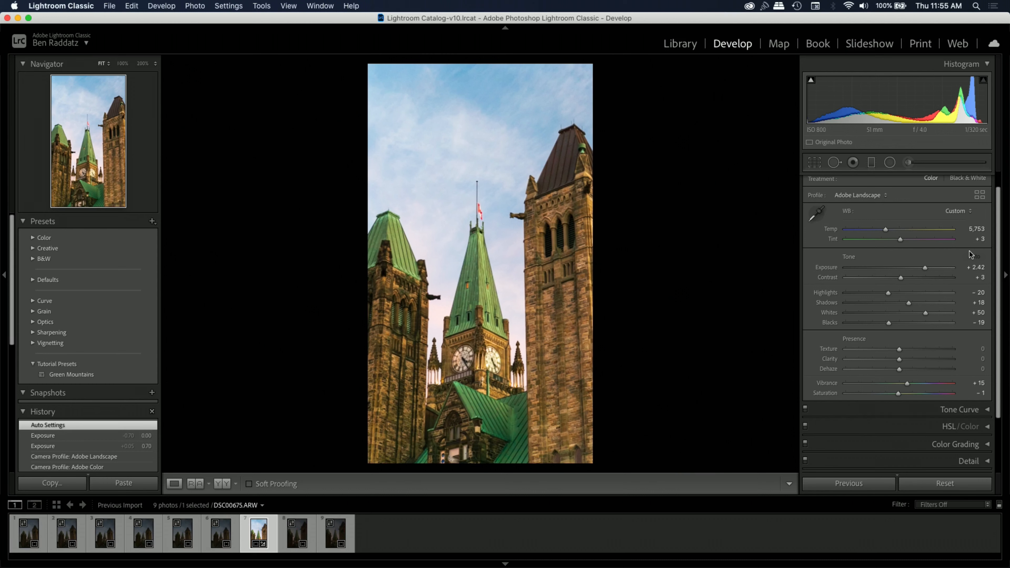
pyautogui.press('super+z')
pyautogui.press('super+z')
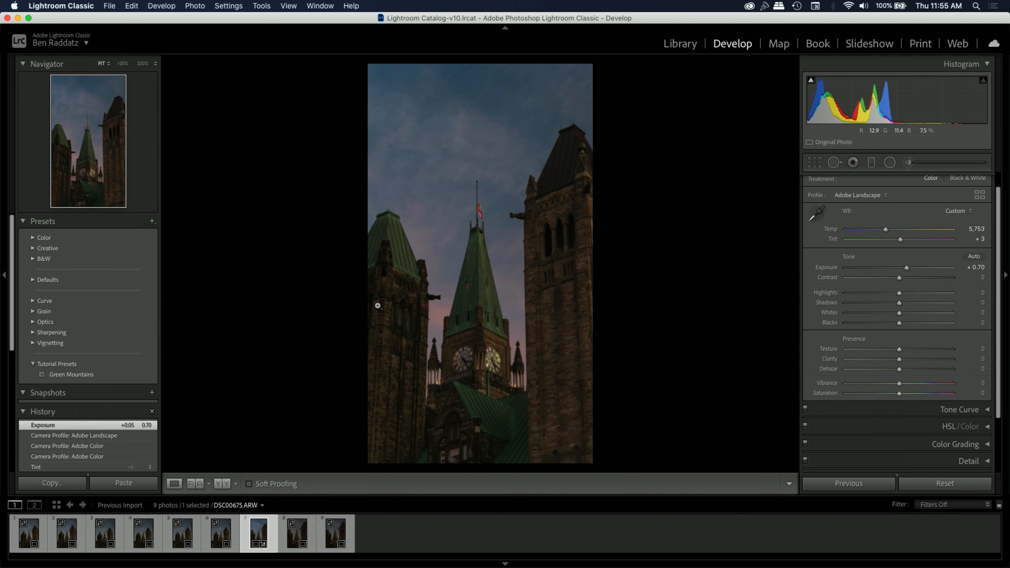
# Zoom in and out on the central tower's clock and green roof to inspect their detail at 100%
pyautogui.click(489, 381)
pyautogui.click(511, 361)
pyautogui.click(467, 286)
pyautogui.click(458, 289)
pyautogui.click(487, 324)
pyautogui.click(485, 324)
pyautogui.click(474, 328)
pyautogui.click(472, 327)
pyautogui.click(472, 327)
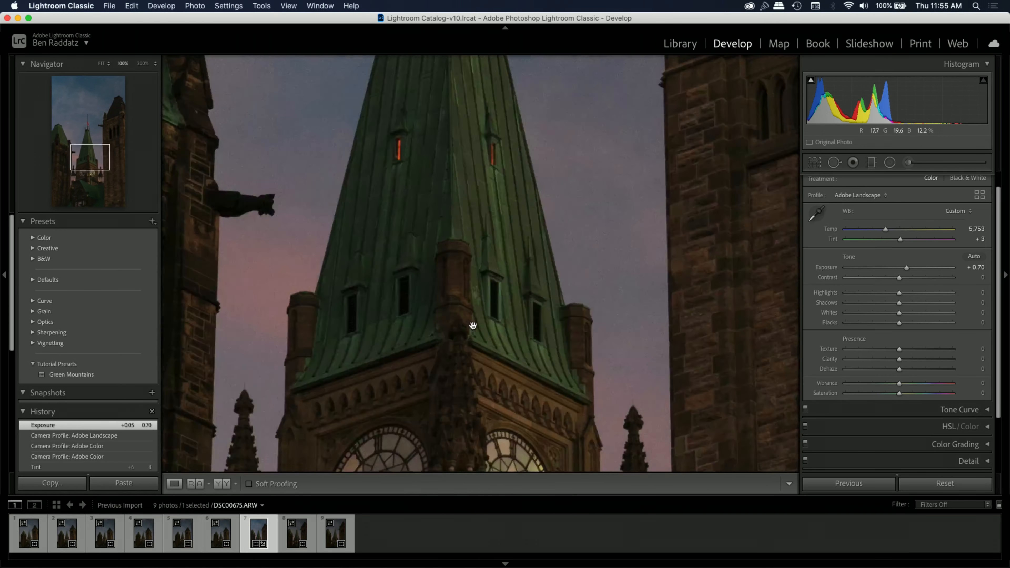
pyautogui.click(473, 326)
pyautogui.click(457, 316)
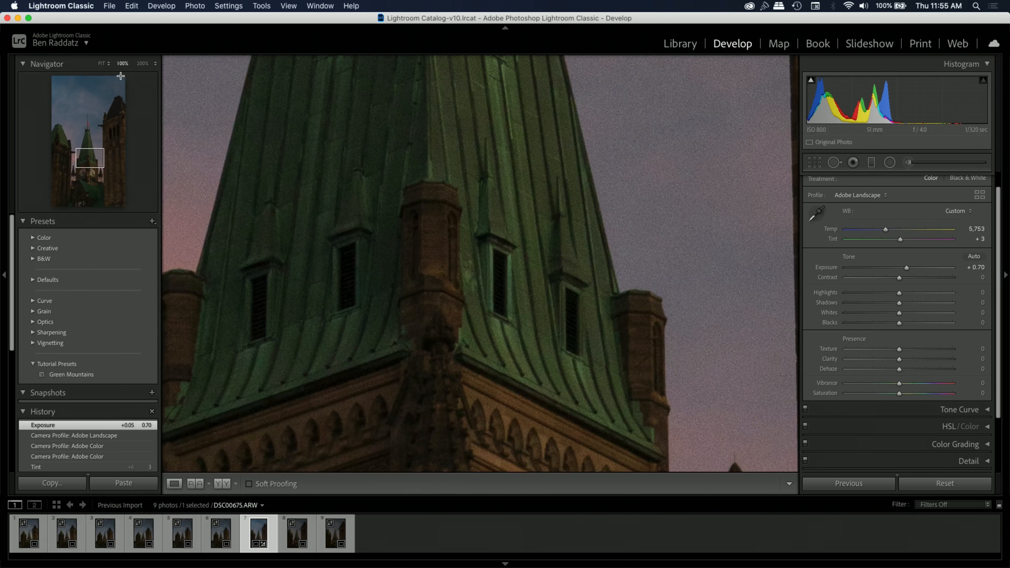
# View the photo zoomed to fill the window, look around the towers, and return to 100% zoom
pyautogui.click(101, 63)
pyautogui.click(104, 64)
pyautogui.click(111, 73)
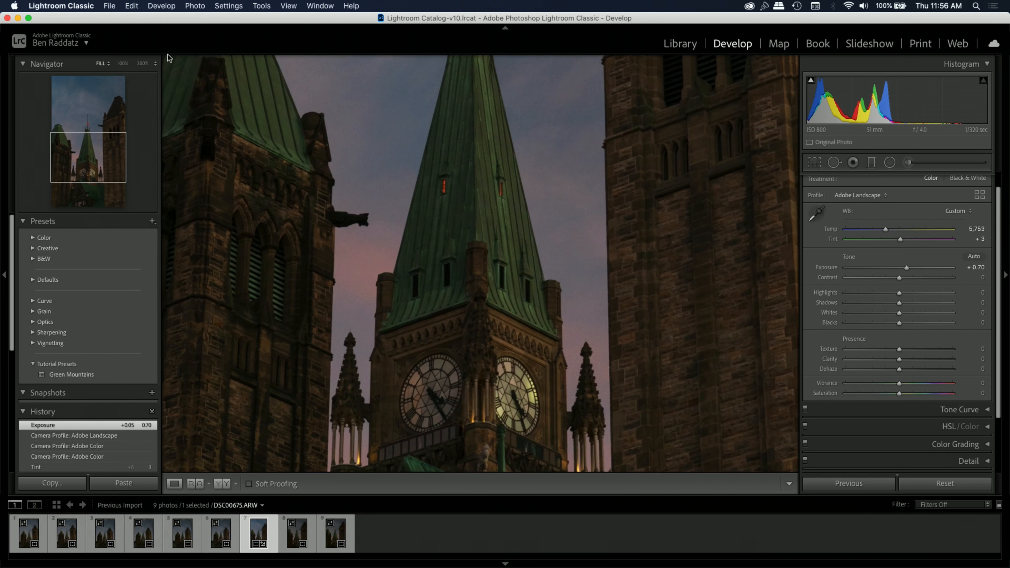
pyautogui.moveTo(682, 383); pyautogui.dragTo(710, 374)
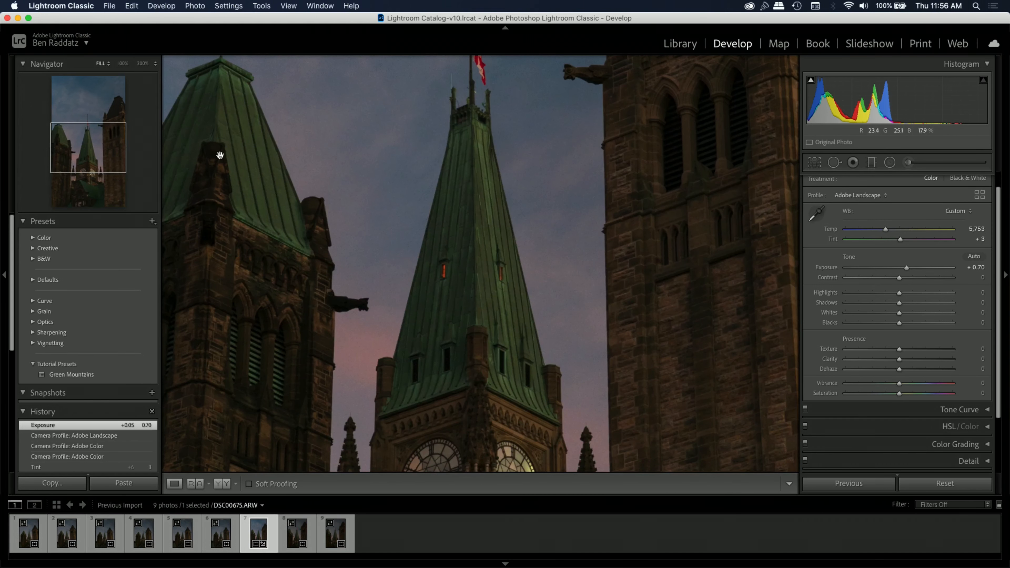
pyautogui.click(102, 63)
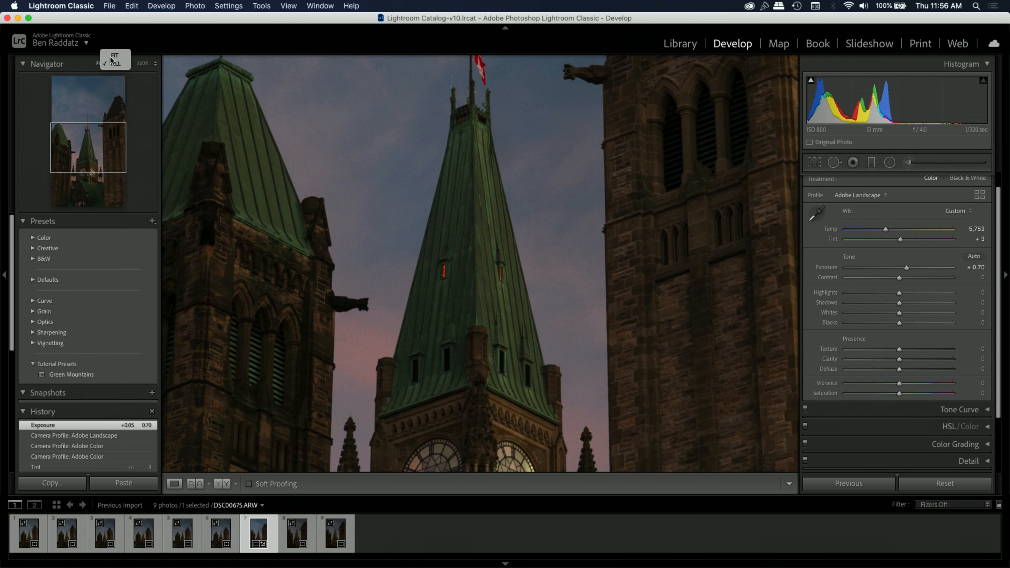
pyautogui.click(104, 58)
pyautogui.click(122, 64)
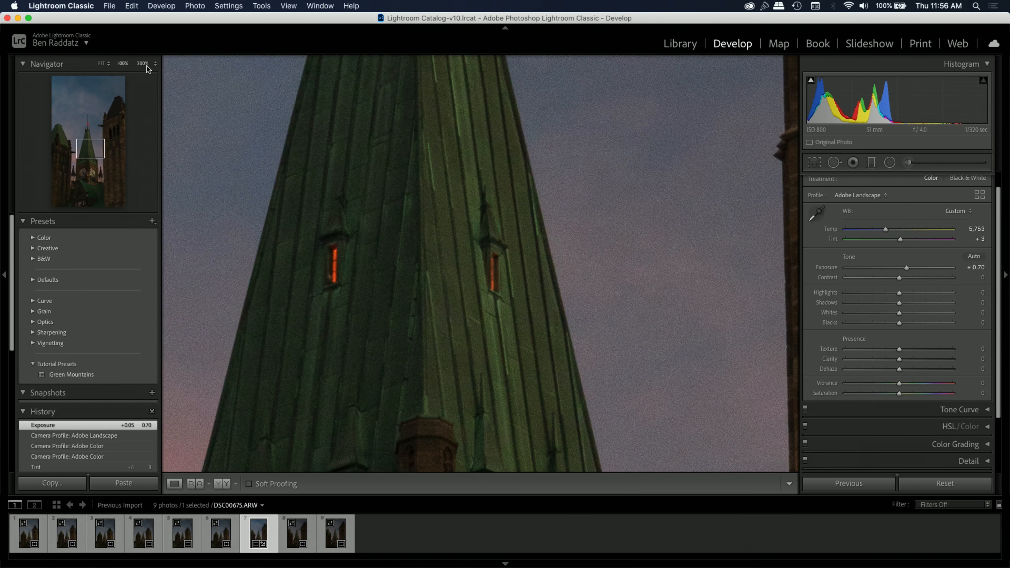
# Examine the photo at 6%, 1600% and 200% zoom
pyautogui.click(154, 65)
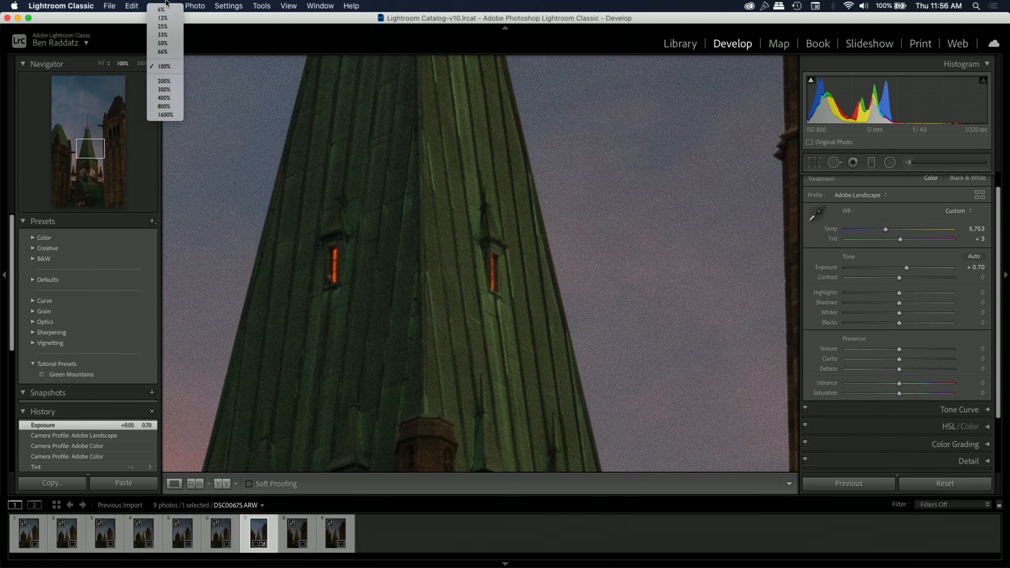
pyautogui.click(167, 11)
pyautogui.click(157, 66)
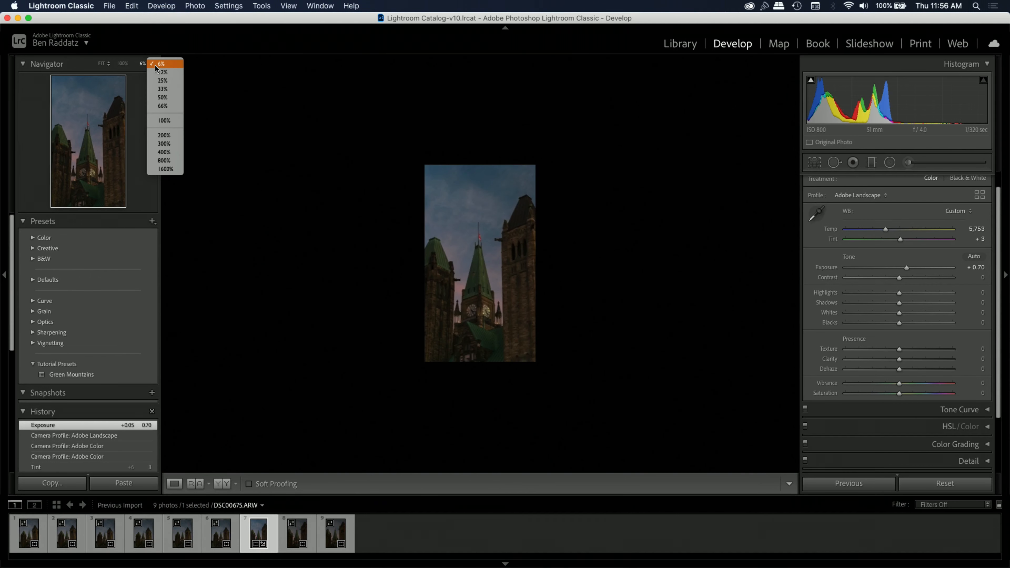
pyautogui.click(166, 169)
pyautogui.moveTo(404, 273); pyautogui.dragTo(379, 97)
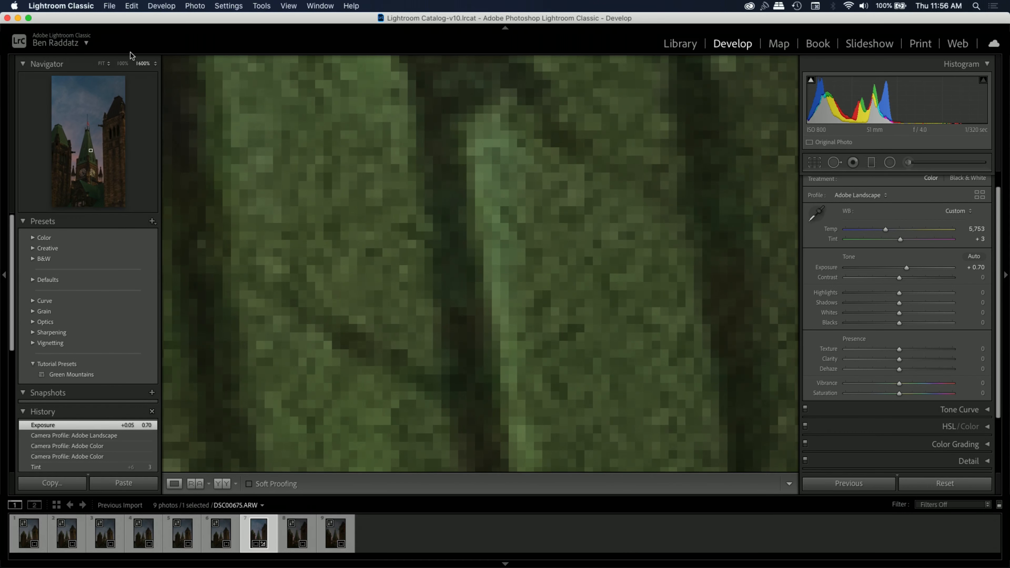
pyautogui.click(156, 63)
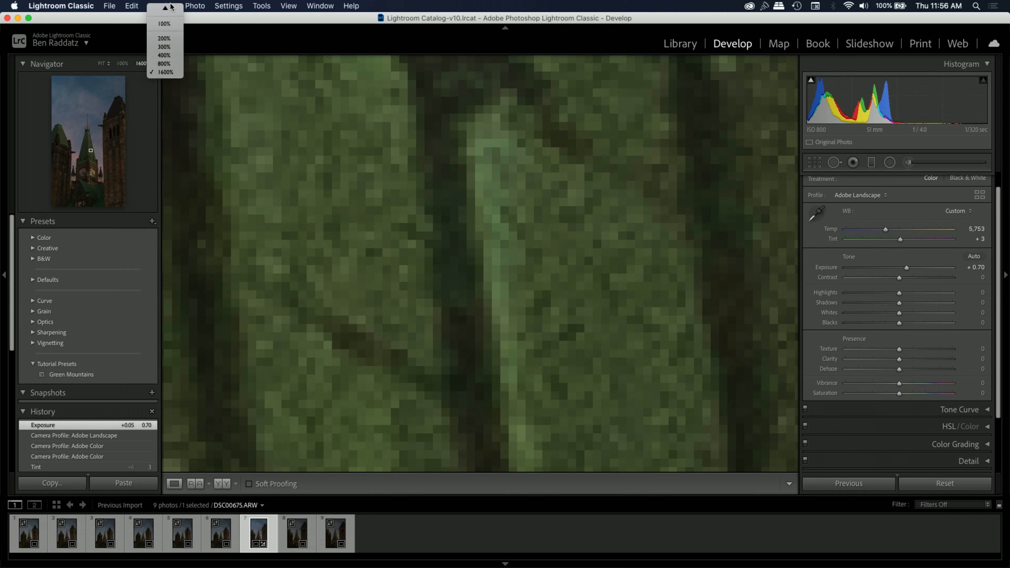
pyautogui.click(166, 81)
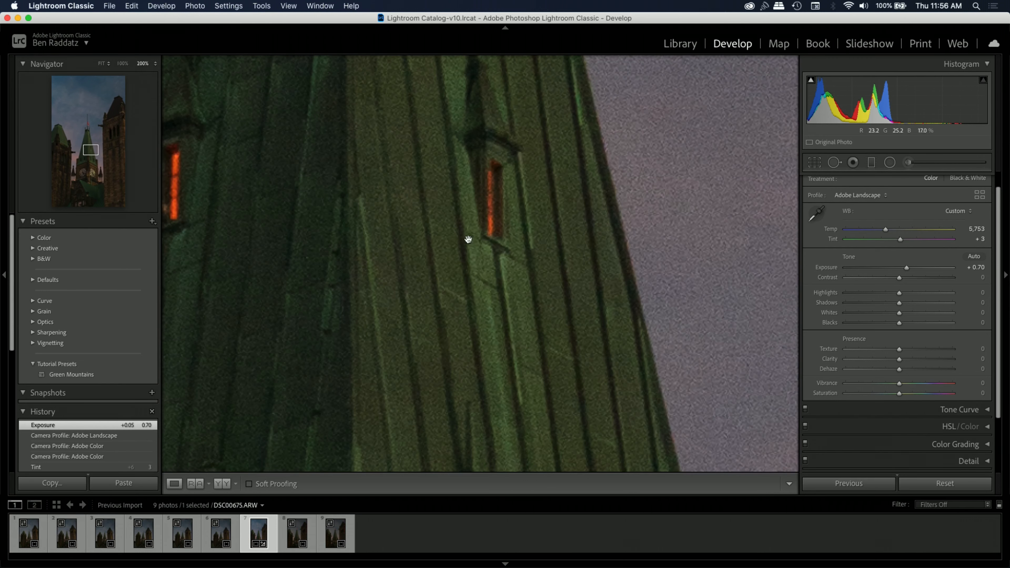
# Inspect the towers at further zoom levels, including 33%, and fit the whole photo in view again
pyautogui.click(377, 164)
pyautogui.click(490, 209)
pyautogui.click(446, 207)
pyautogui.click(155, 63)
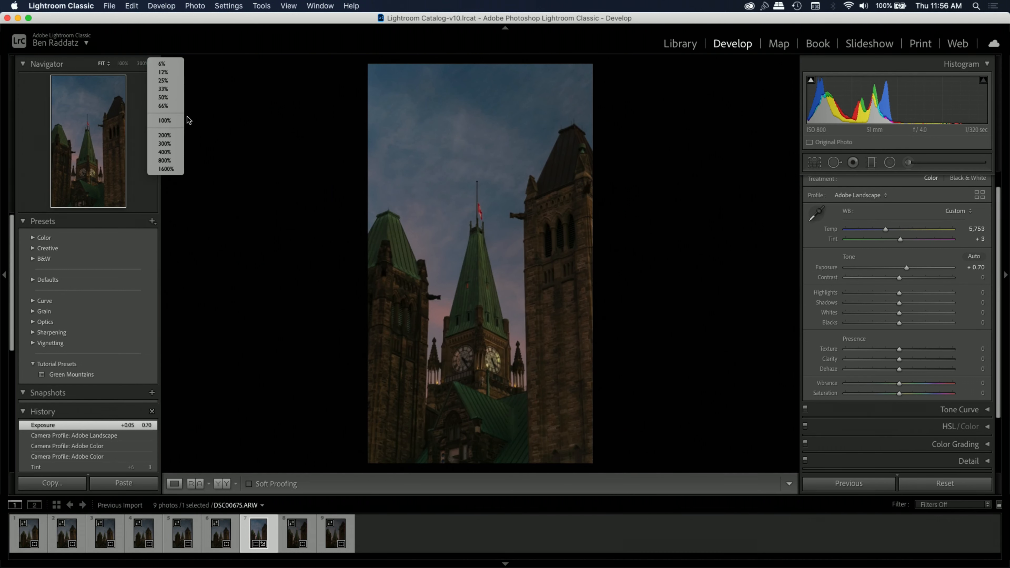
pyautogui.click(163, 89)
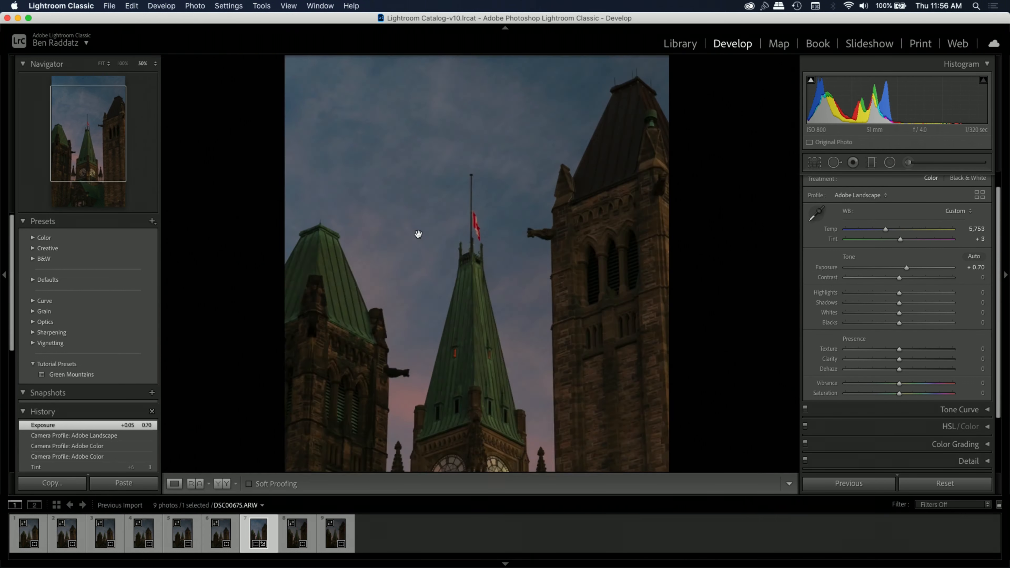
pyautogui.click(155, 63)
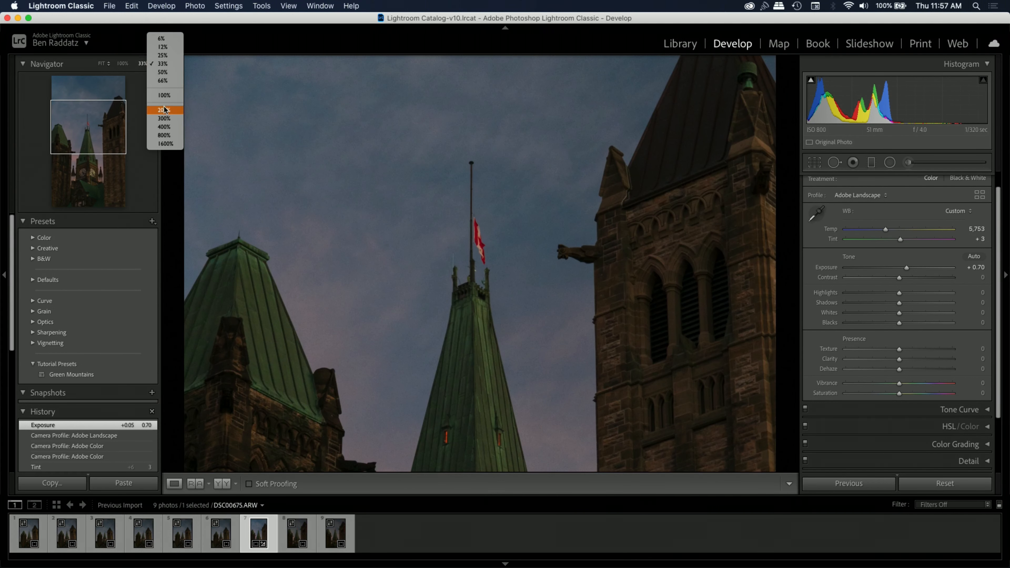
pyautogui.click(128, 74)
pyautogui.click(155, 63)
pyautogui.click(163, 118)
pyautogui.click(102, 65)
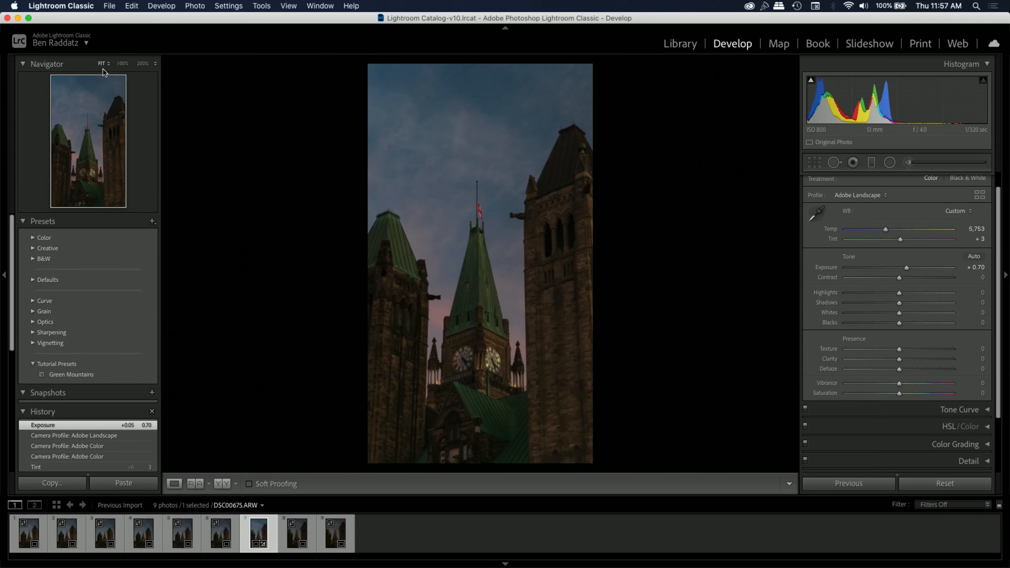
pyautogui.click(122, 65)
pyautogui.click(536, 359)
# Set Highlights to +24, Shadows to +19 and Blacks to +4, undoing a trial exposure change along the way
pyautogui.moveTo(896, 294); pyautogui.dragTo(912, 297)
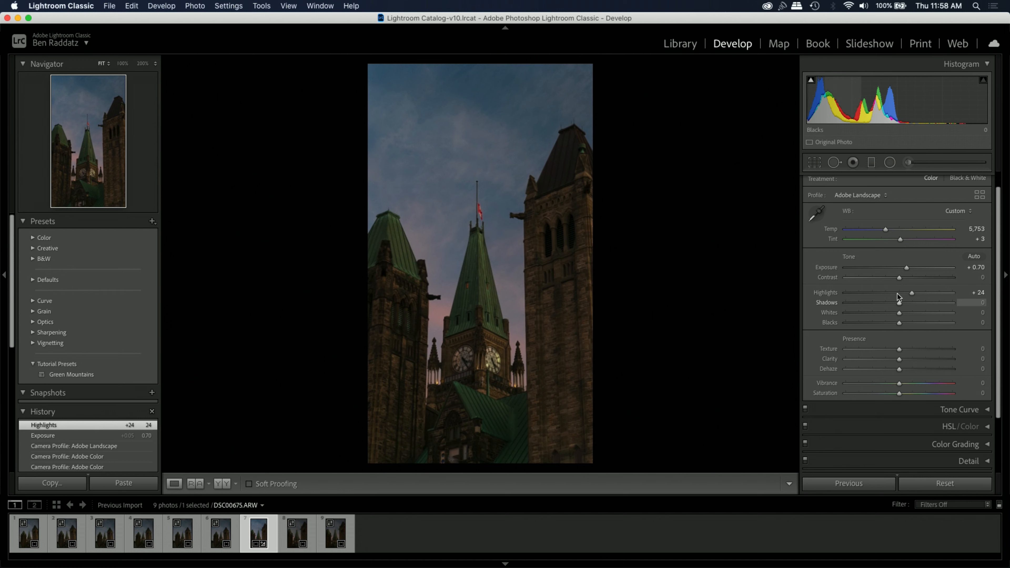
pyautogui.moveTo(906, 270)
pyautogui.mouseDown()
pyautogui.moveTo(923, 270)
pyautogui.moveTo(910, 272)
pyautogui.mouseUp()
pyautogui.press('super+z')
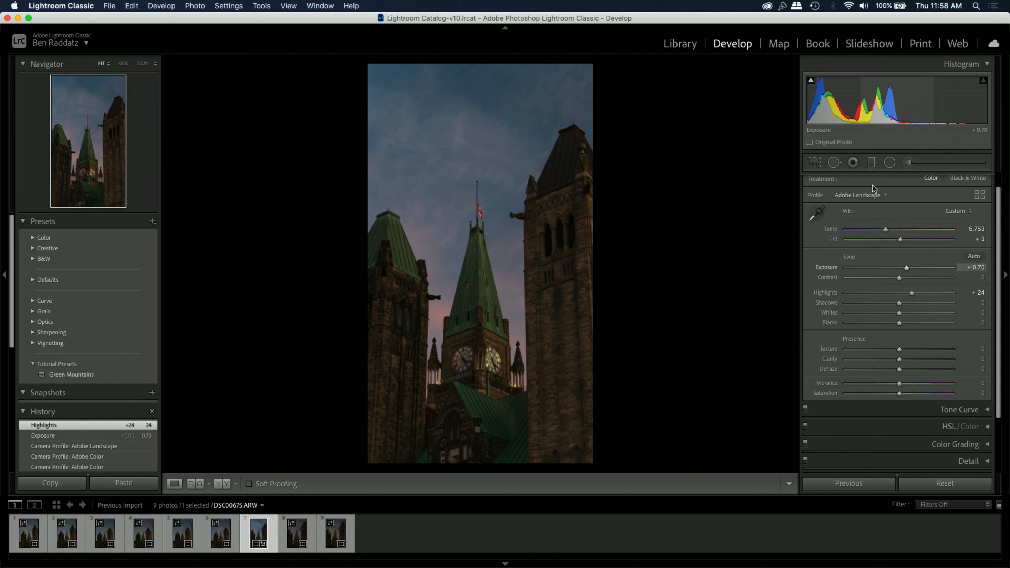
pyautogui.moveTo(898, 303); pyautogui.dragTo(901, 323)
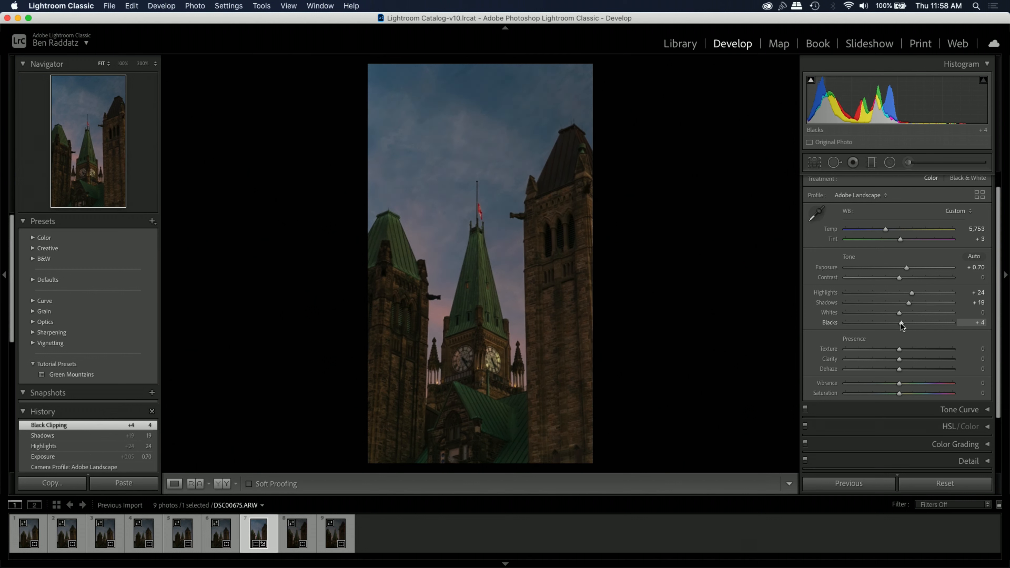
# Turn on the shadow clipping warning, test Blacks at -71, and set Blacks to +27
pyautogui.click(811, 81)
pyautogui.moveTo(903, 322); pyautogui.dragTo(862, 324)
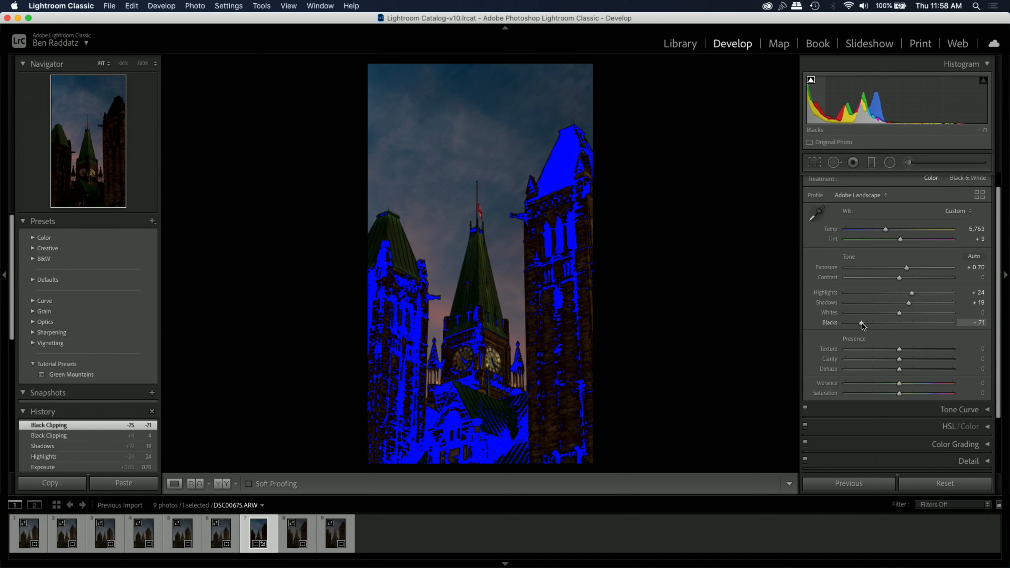
pyautogui.moveTo(861, 324); pyautogui.dragTo(913, 324)
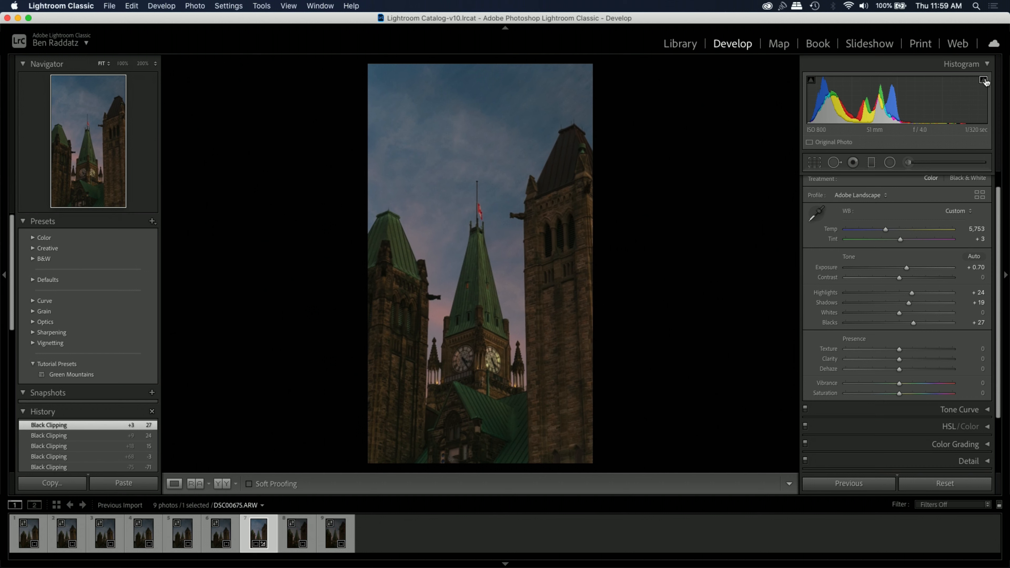
# Test Whites at +100 and reset them, and set Highlights to -54, Shadows to -13, Whites to +51 and Contrast to +5
pyautogui.moveTo(900, 315); pyautogui.dragTo(954, 328)
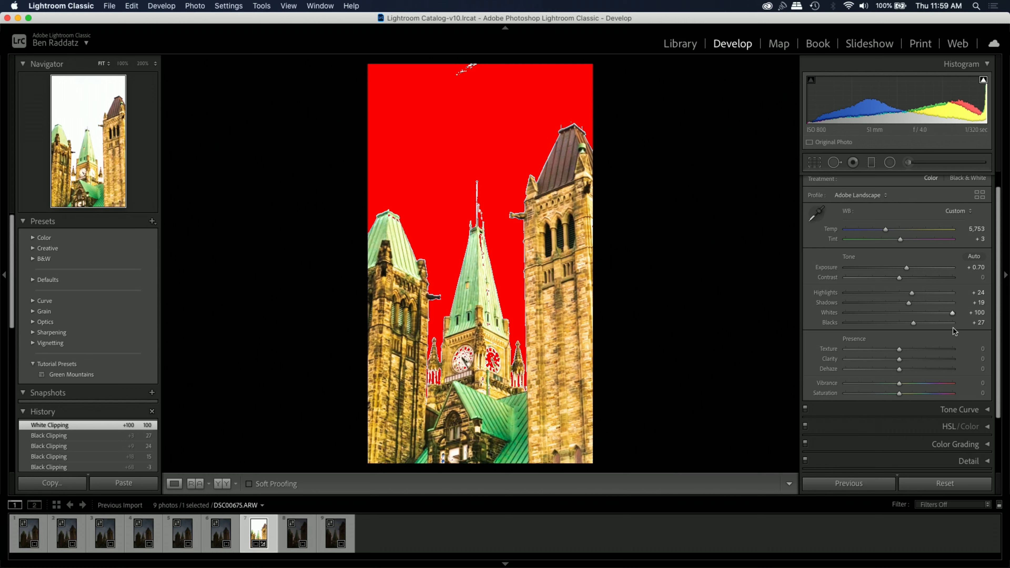
pyautogui.doubleClick(953, 313)
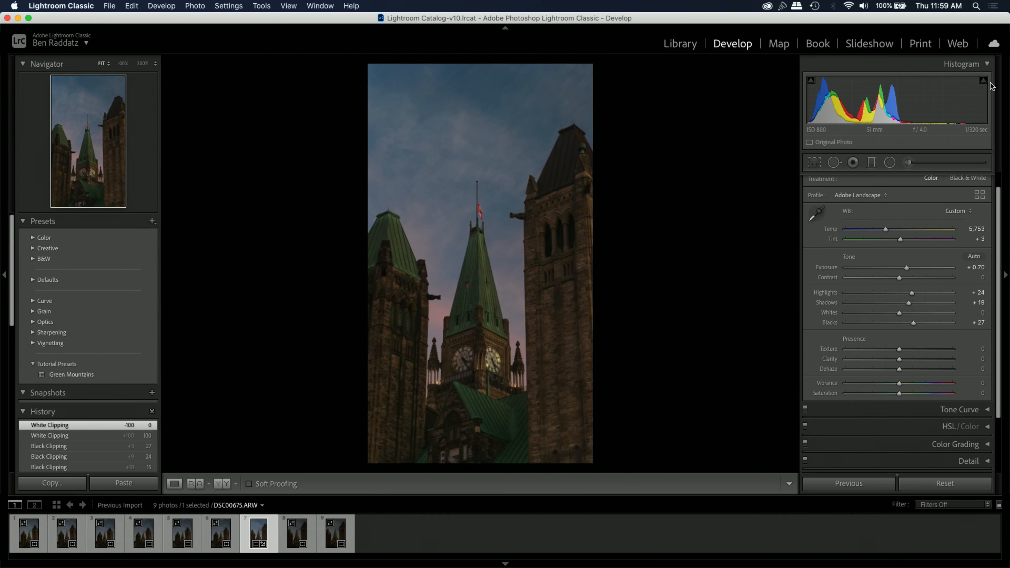
pyautogui.moveTo(899, 313); pyautogui.dragTo(914, 313)
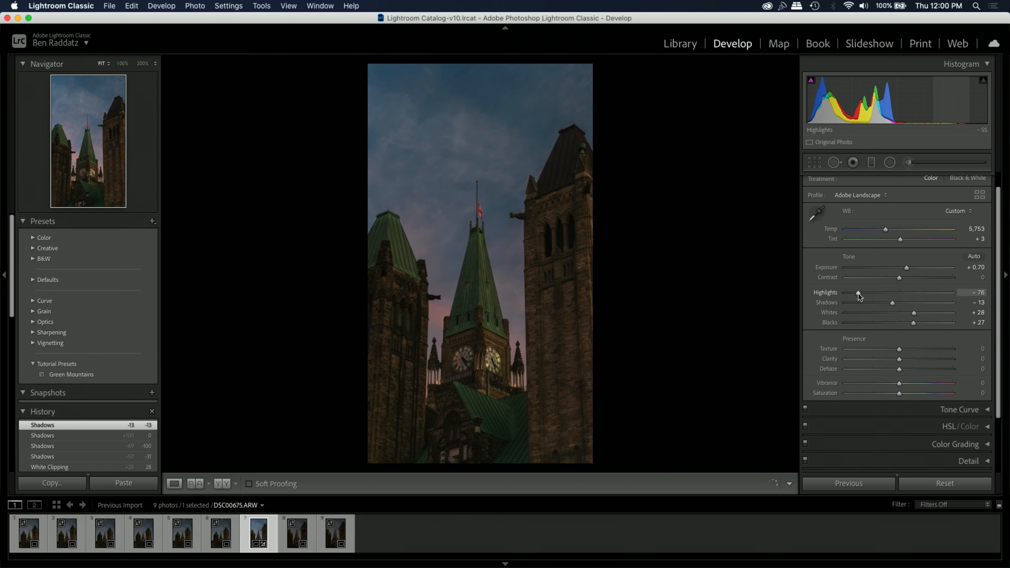
pyautogui.moveTo(858, 294); pyautogui.dragTo(925, 313)
pyautogui.moveTo(899, 277); pyautogui.dragTo(901, 277)
# Set Texture to -24, Clarity to -23, Dehaze to +15, Vibrance to +11 and Saturation to -11
pyautogui.moveTo(899, 370); pyautogui.dragTo(885, 350)
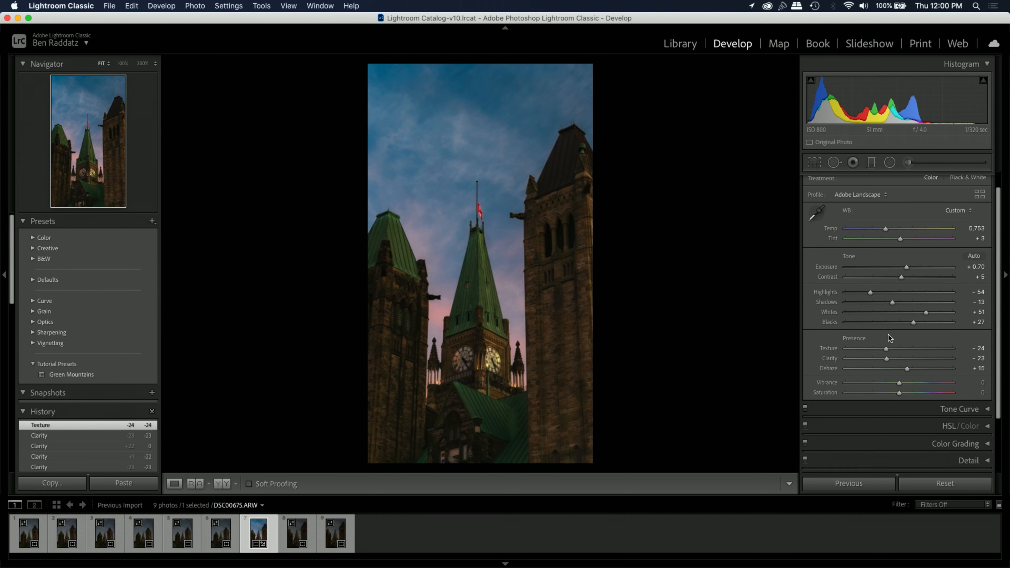
pyautogui.scroll(-1, 888, 334)
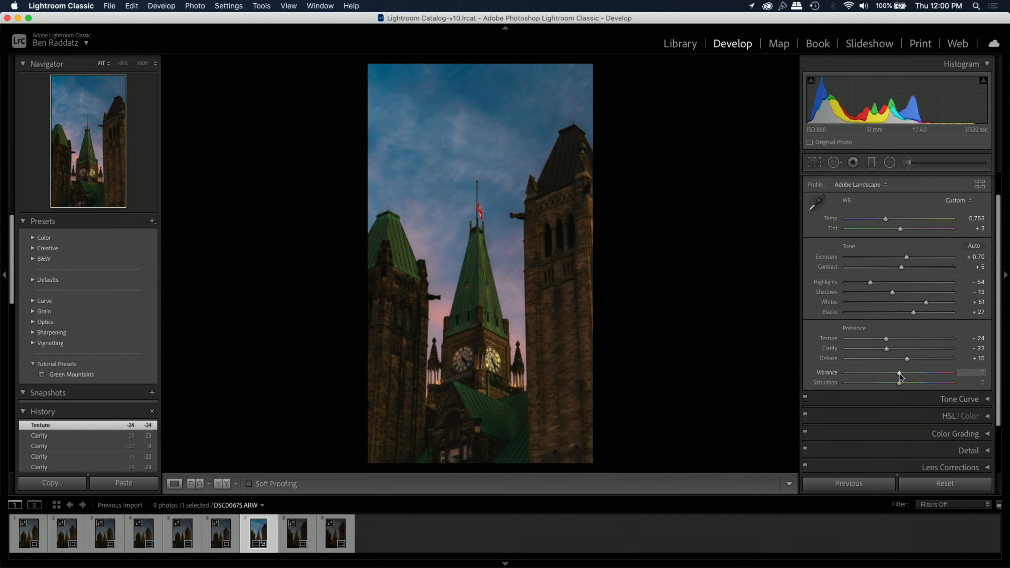
pyautogui.moveTo(901, 374); pyautogui.dragTo(894, 386)
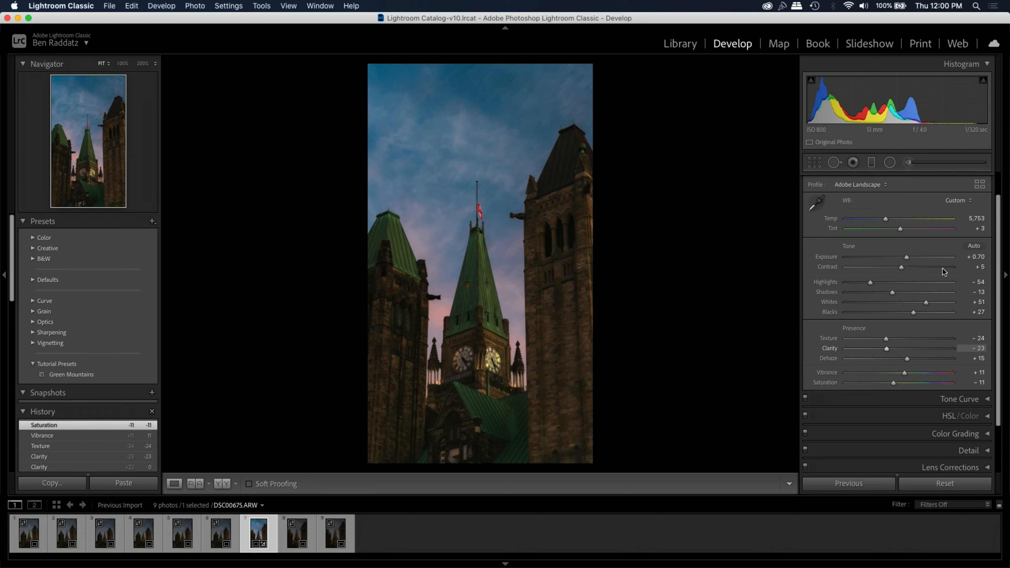
# Collapse the Basic adjustments, expand Tone Curve and activate its on-photo targeted adjustment tool
pyautogui.scroll(1, 958, 261)
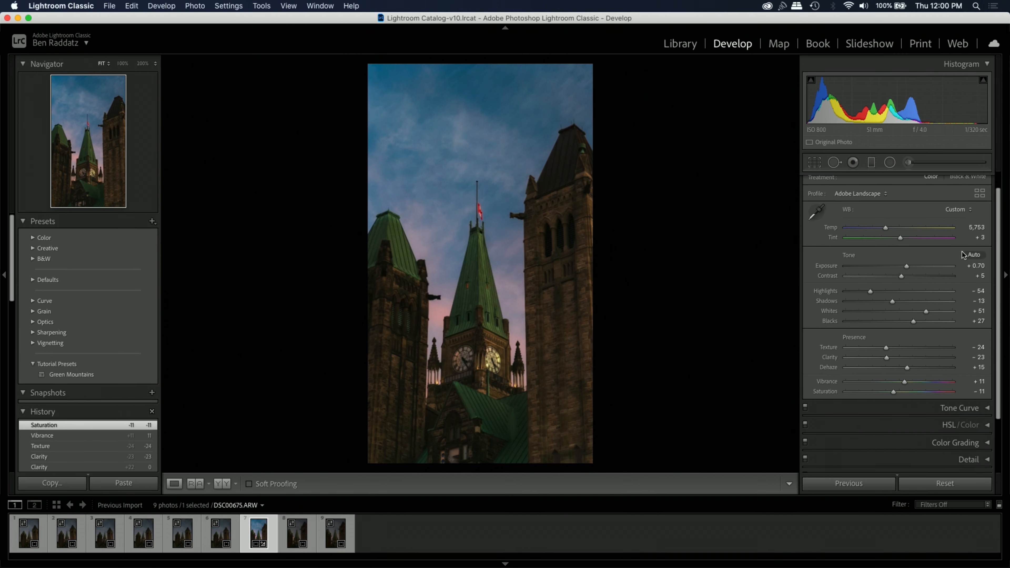
pyautogui.scroll(2, 962, 255)
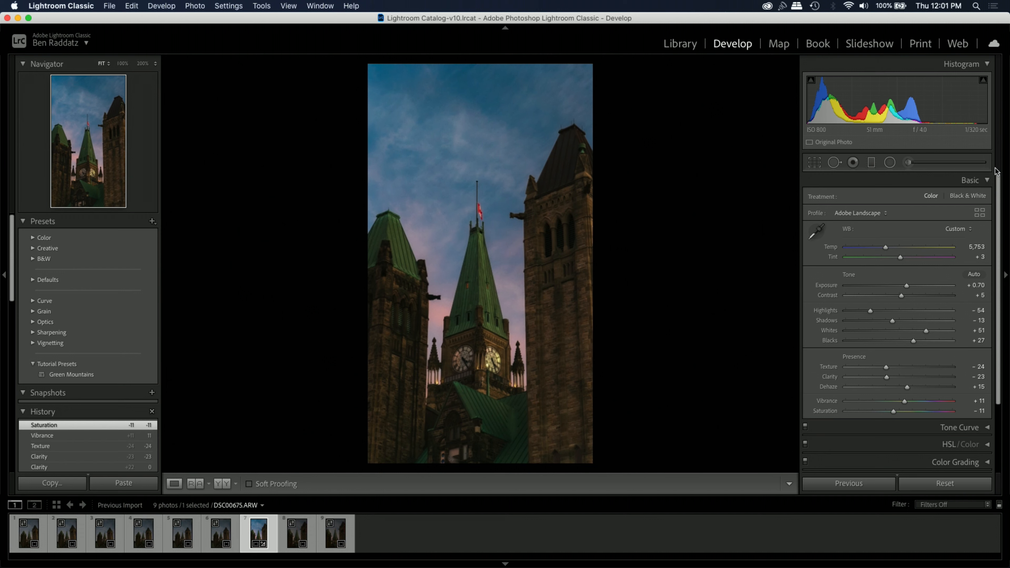
pyautogui.click(970, 180)
pyautogui.click(962, 197)
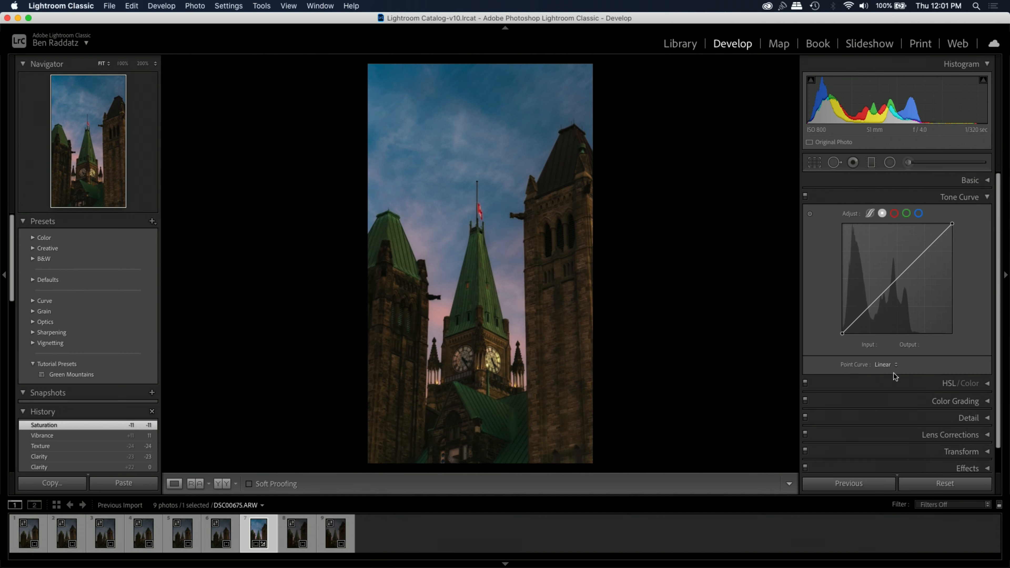
pyautogui.click(810, 214)
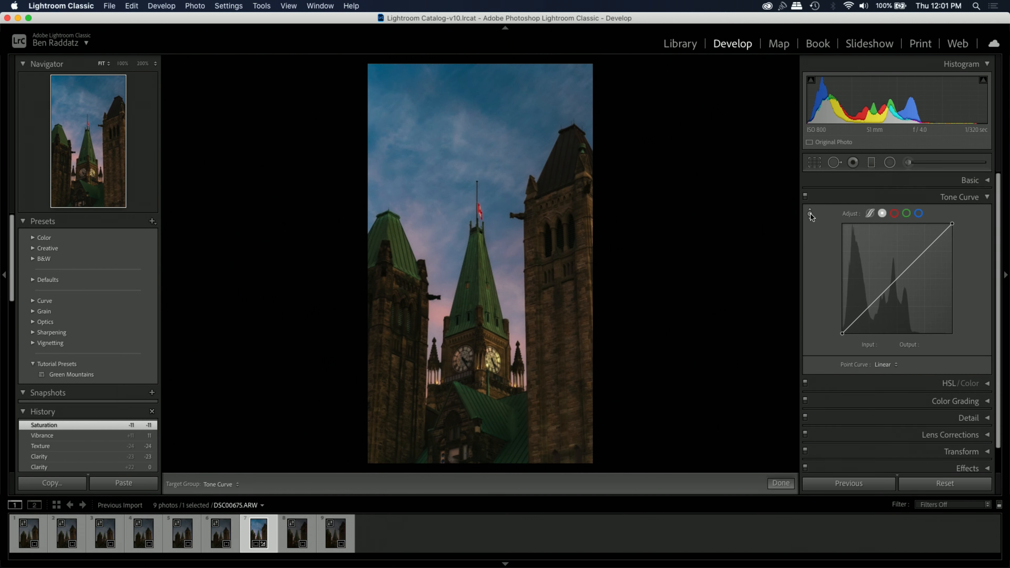
# Try adding tone curve points by sampling the photo around the central tower, and undo them
pyautogui.click(514, 335)
pyautogui.press('super+z')
pyautogui.click(513, 280)
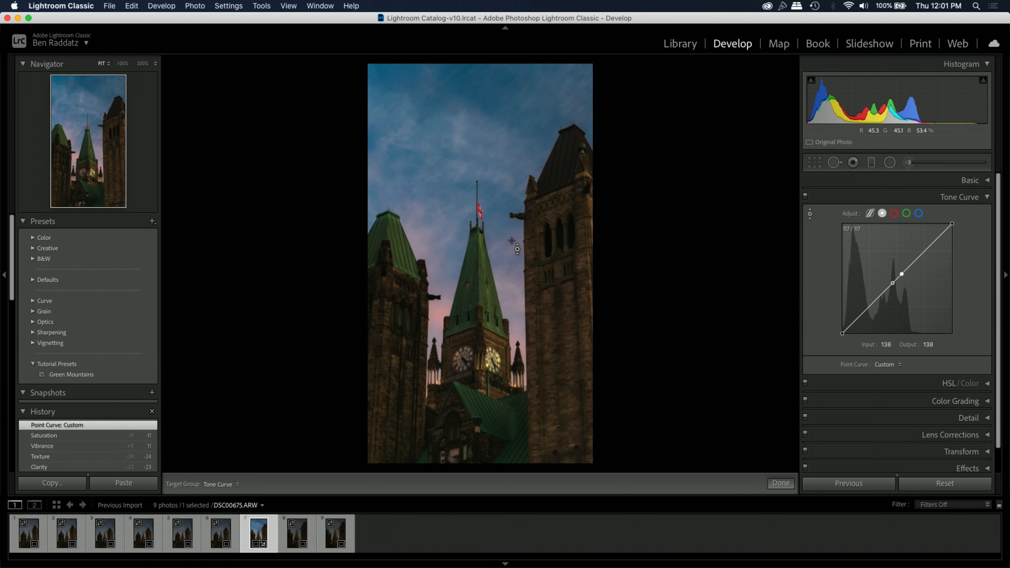
pyautogui.press('super+z')
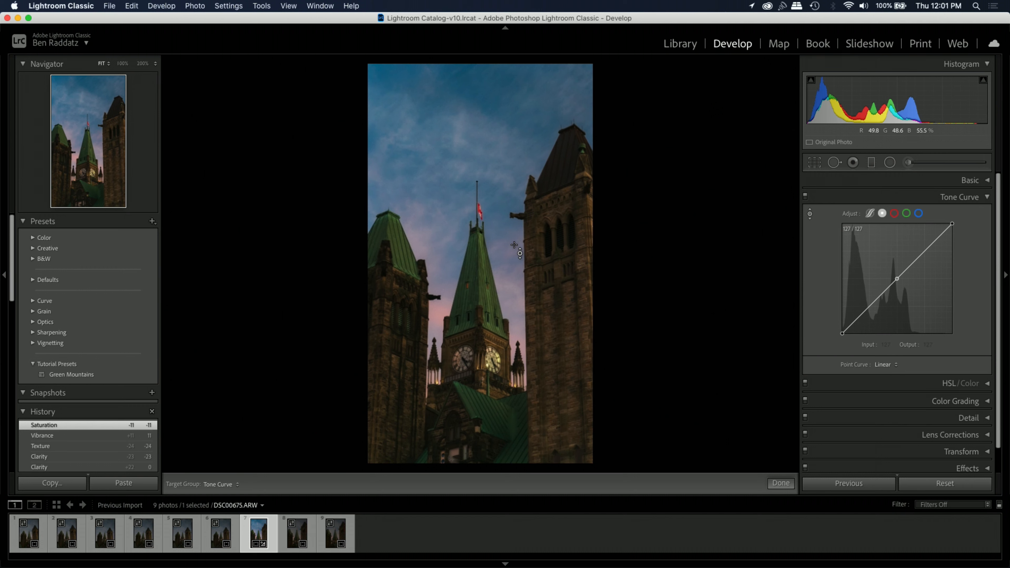
# Shape a custom point curve with points at input 125, output 113 and input 34, output 39, and raise the black point to output 8
pyautogui.moveTo(504, 254)
pyautogui.mouseDown()
pyautogui.moveTo(505, 263)
pyautogui.moveTo(505, 242)
pyautogui.moveTo(504, 256)
pyautogui.mouseUp()
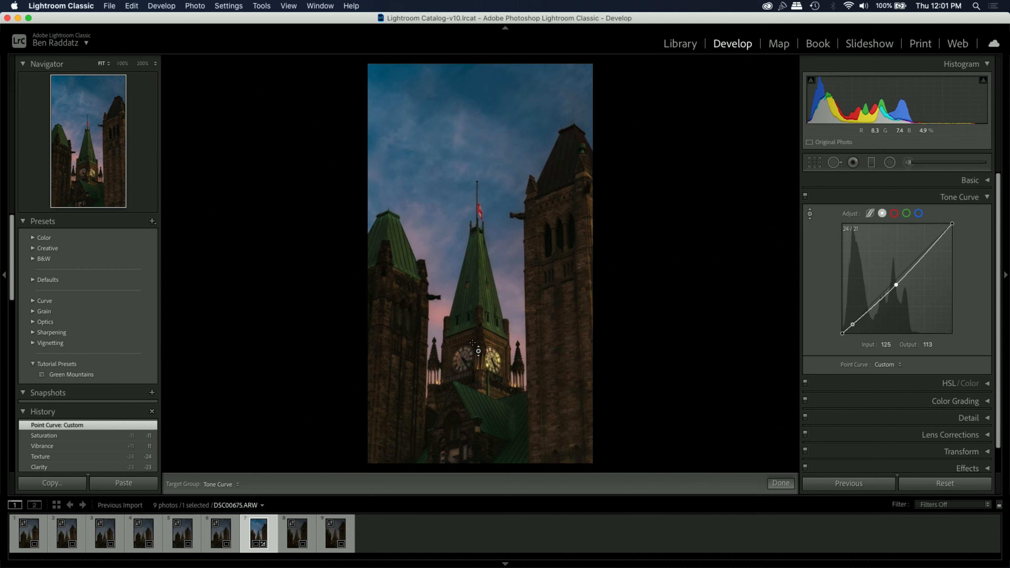
pyautogui.moveTo(493, 328); pyautogui.dragTo(492, 323)
pyautogui.press('Escape')
pyautogui.click(857, 317)
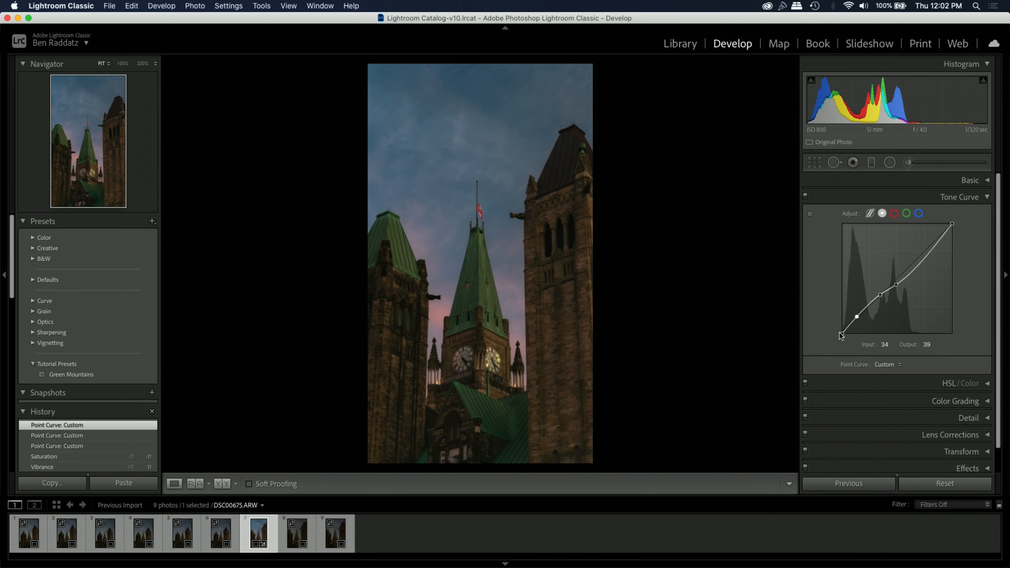
pyautogui.moveTo(841, 333); pyautogui.dragTo(833, 330)
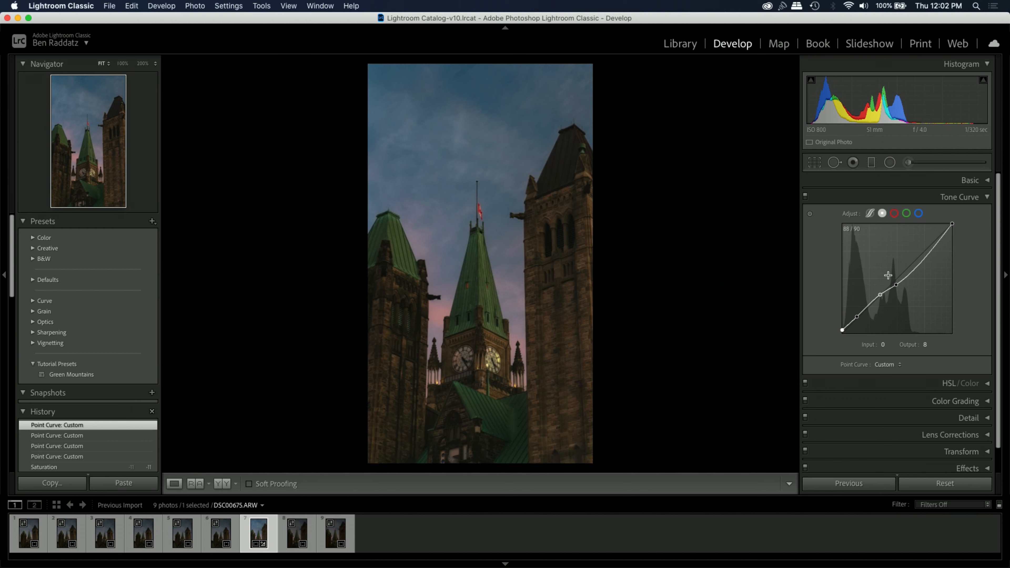
# Compare the photo with the tone curve disabled and enabled, leaving the curve enabled
pyautogui.click(805, 196)
pyautogui.click(805, 196)
pyautogui.click(805, 196)
pyautogui.click(805, 197)
pyautogui.click(805, 197)
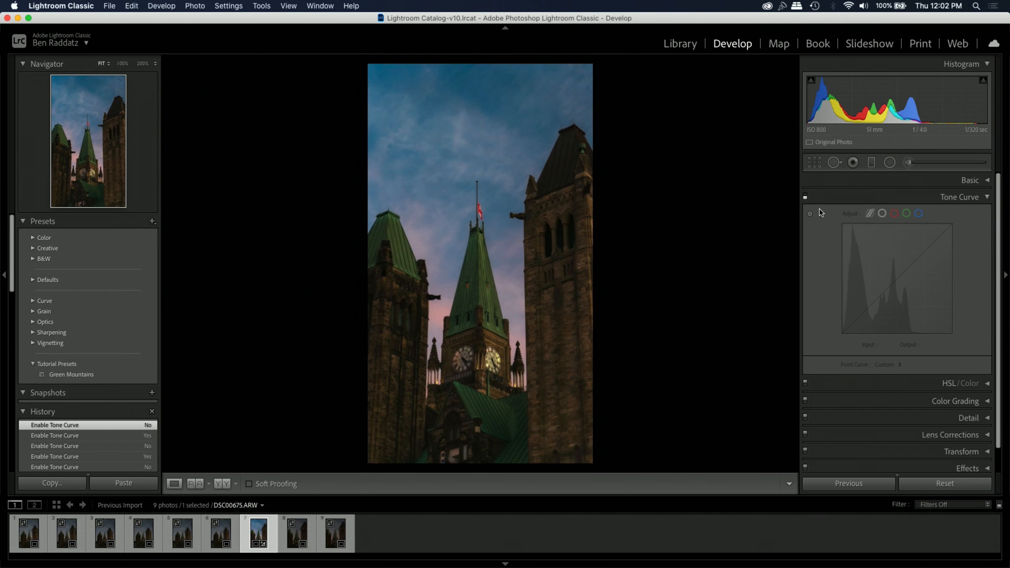
pyautogui.click(806, 196)
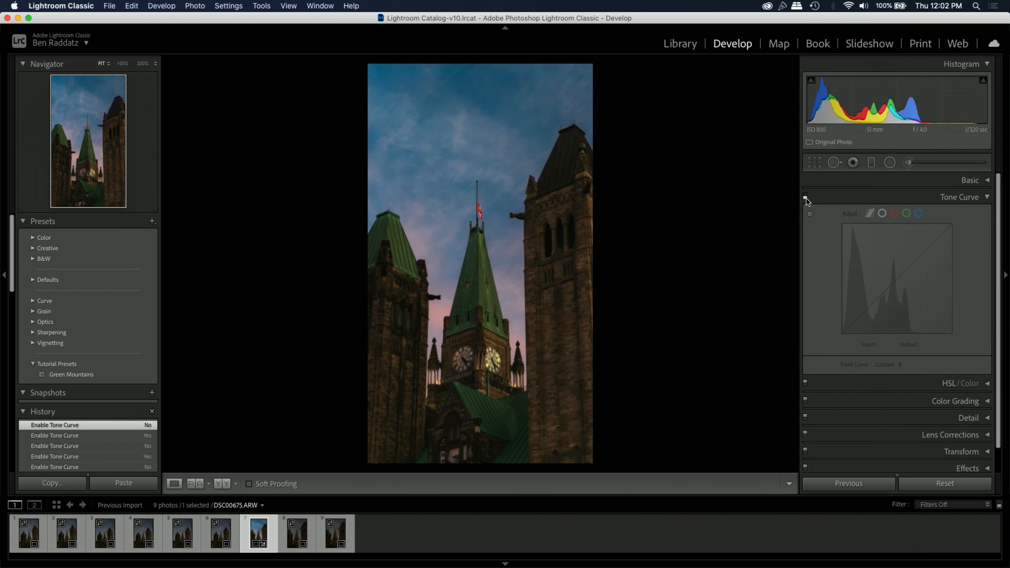
# Remove the three added points from the tone curve and reset its black point to output 0
pyautogui.doubleClick(895, 284)
pyautogui.doubleClick(880, 294)
pyautogui.doubleClick(857, 317)
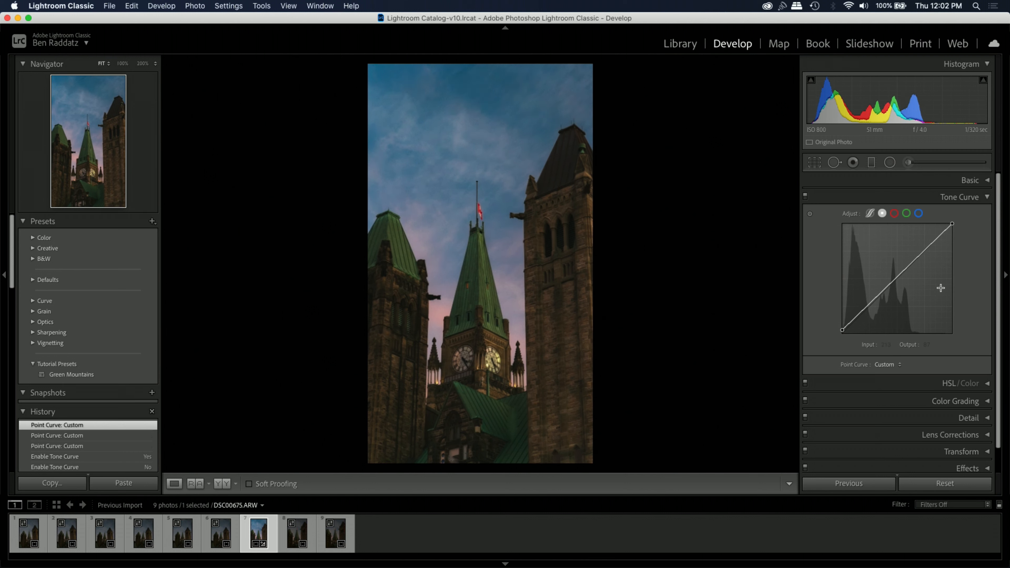
pyautogui.doubleClick(842, 333)
# Build a gentle S-curve with a midtone anchor, input 185 at output 193, input 63 at output 58, and the black point at output 4
pyautogui.click(898, 278)
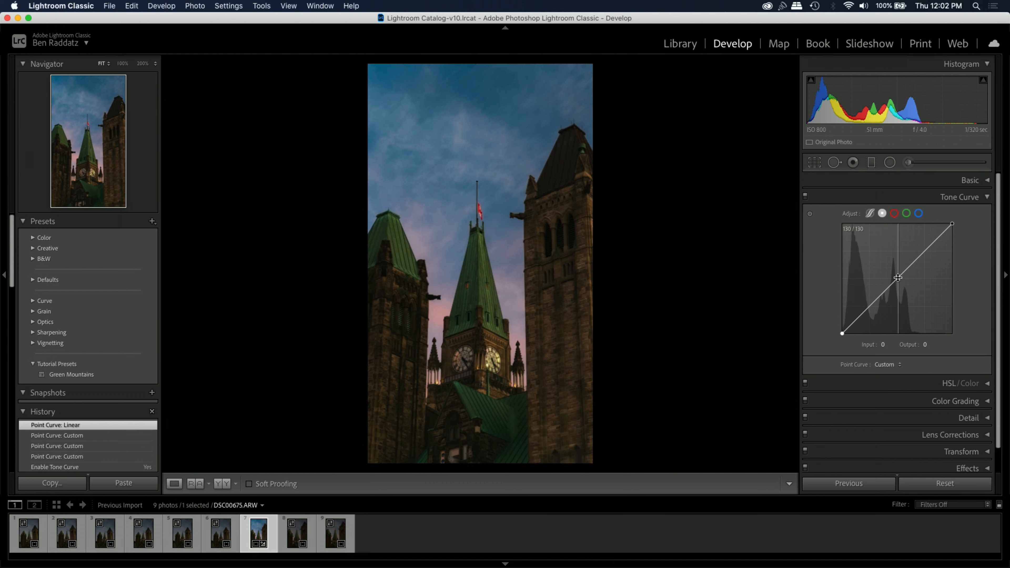
pyautogui.click(922, 249)
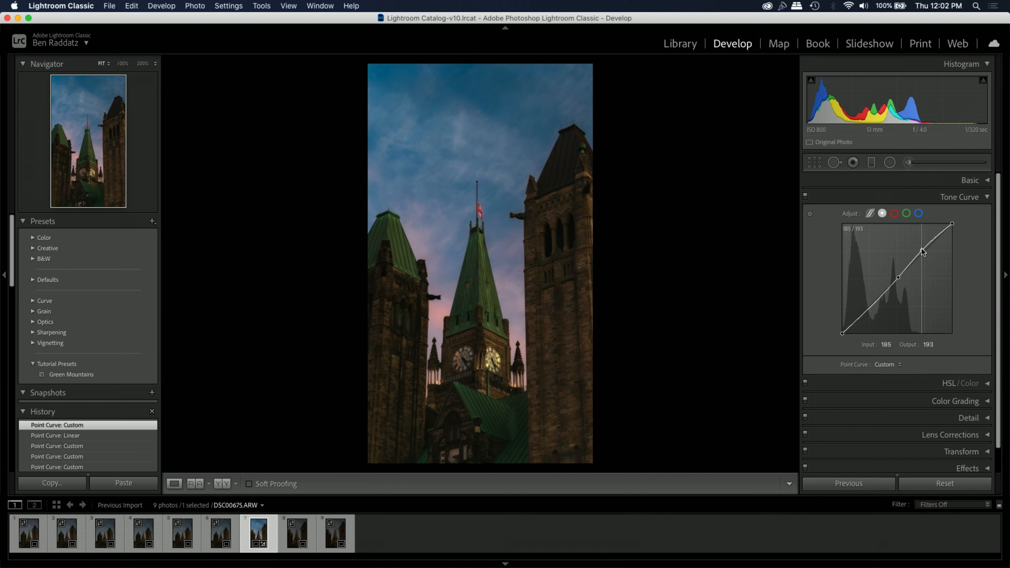
pyautogui.click(868, 309)
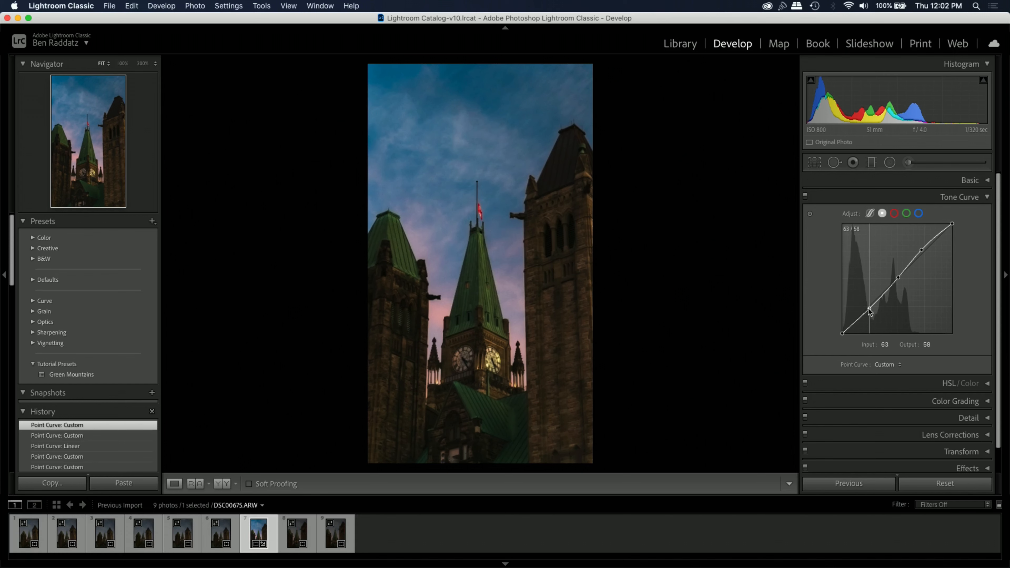
pyautogui.moveTo(842, 334); pyautogui.dragTo(840, 331)
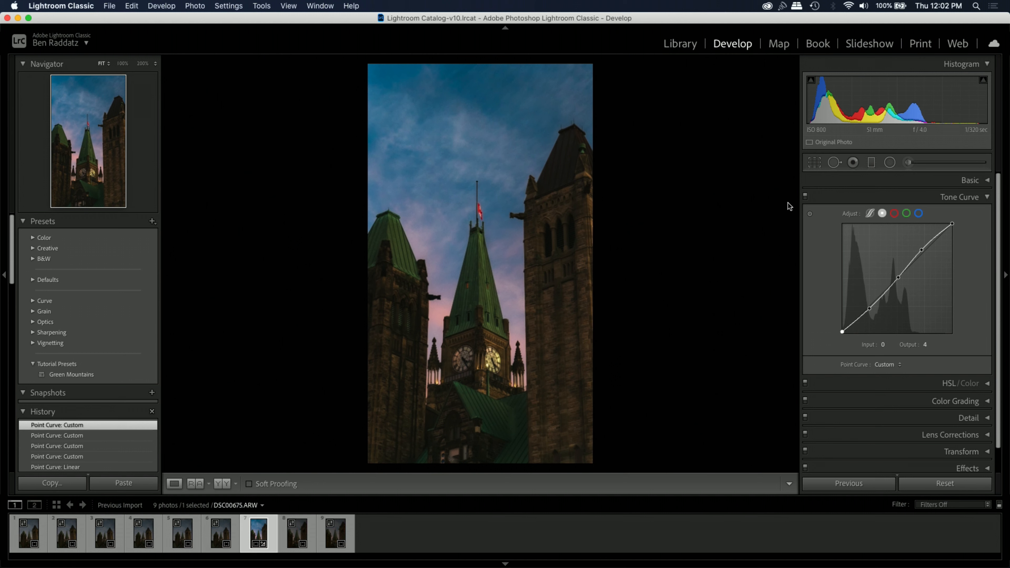
# Toggle the new S-curve off and on repeatedly to judge its effect on the photo, leaving it on
pyautogui.click(805, 197)
pyautogui.click(806, 197)
pyautogui.click(806, 197)
pyautogui.click(806, 197)
pyautogui.click(806, 197)
pyautogui.click(805, 198)
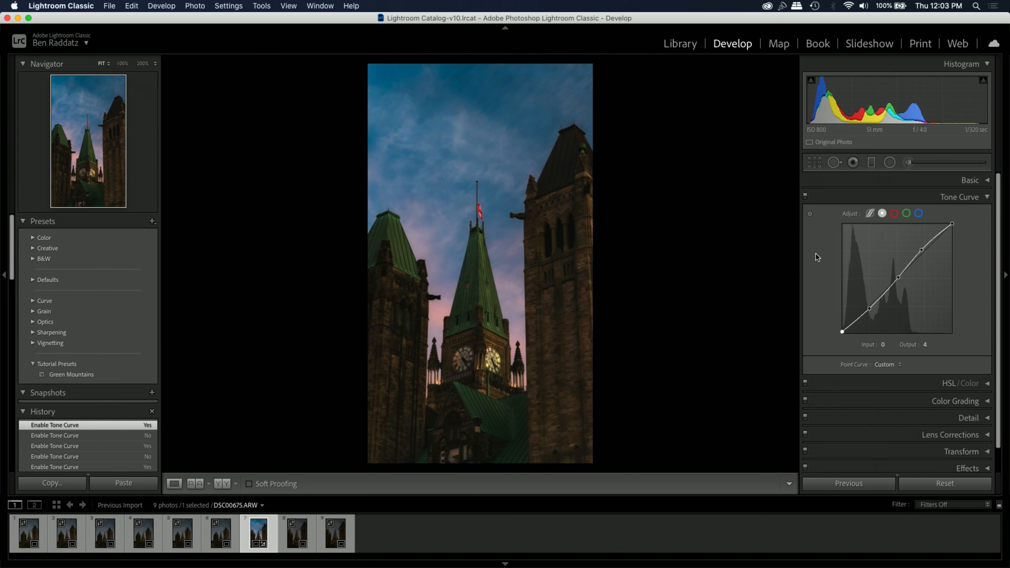
# Expand the HSL/Color adjustments, review the per-color slider layout, and return to the HSL layout showing all sliders
pyautogui.click(989, 383)
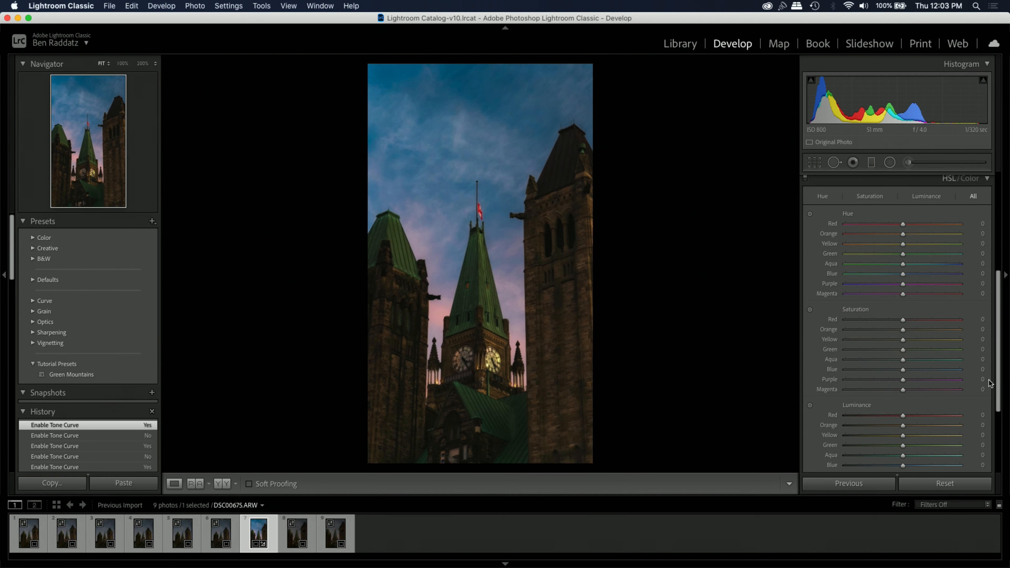
pyautogui.click(968, 181)
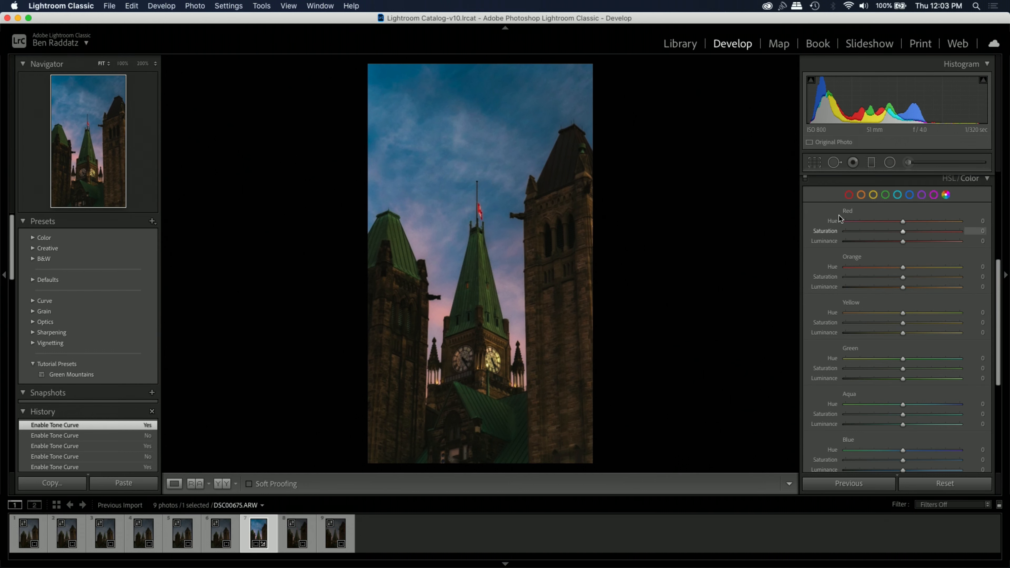
pyautogui.scroll(5, 866, 293)
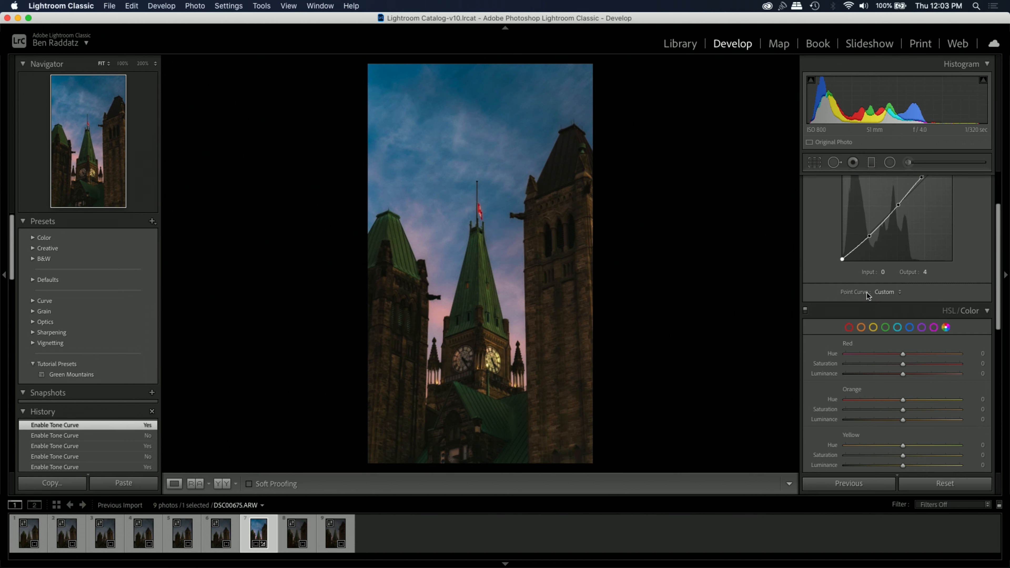
pyautogui.scroll(-4, 866, 293)
pyautogui.click(947, 213)
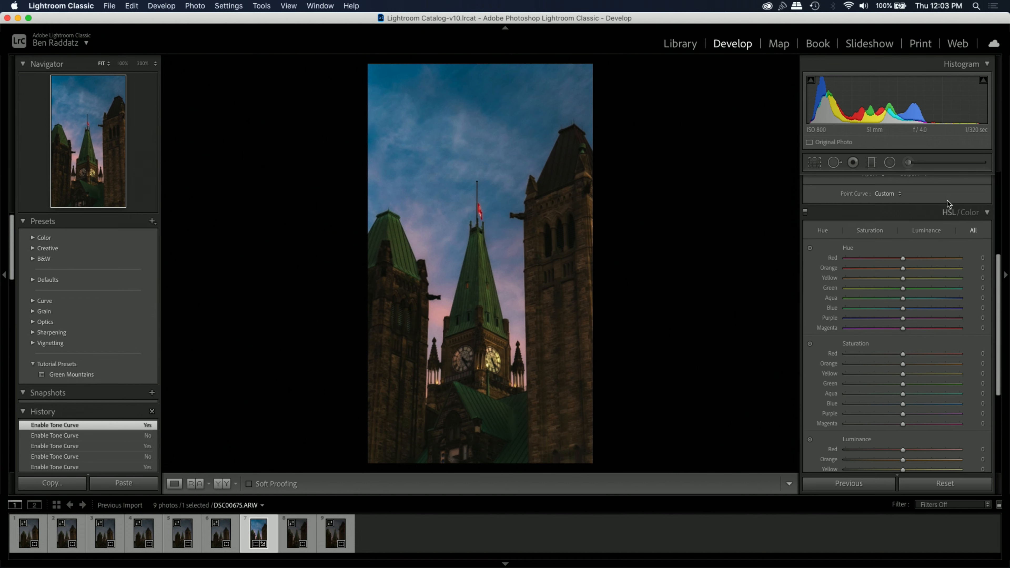
pyautogui.click(966, 214)
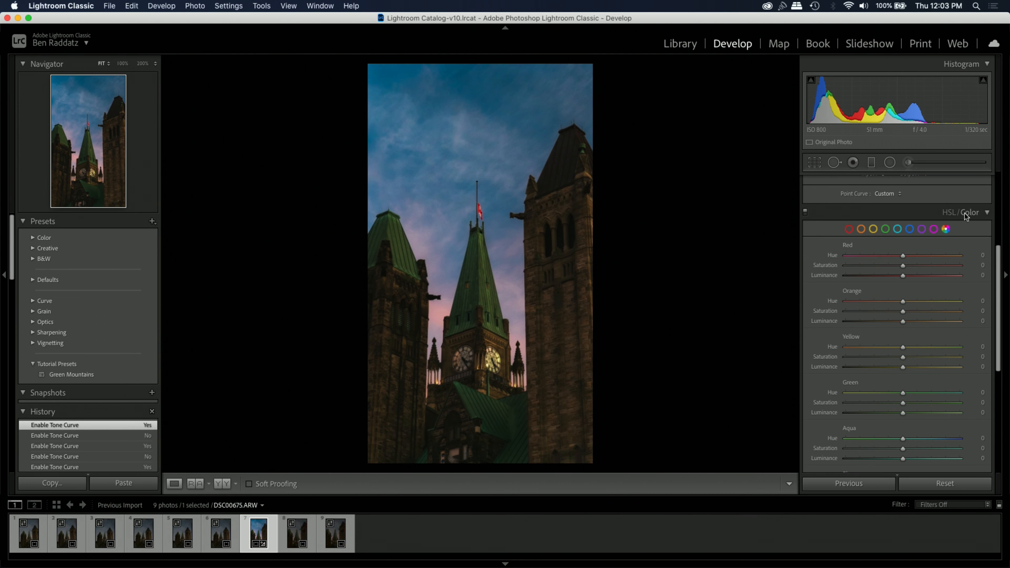
pyautogui.click(949, 213)
# Set the hue shifts to Red +1, Orange -6, Yellow -37, Green +27, Aqua +85, Blue +18, Purple +66 and Magenta +1
pyautogui.scroll(-2, 945, 353)
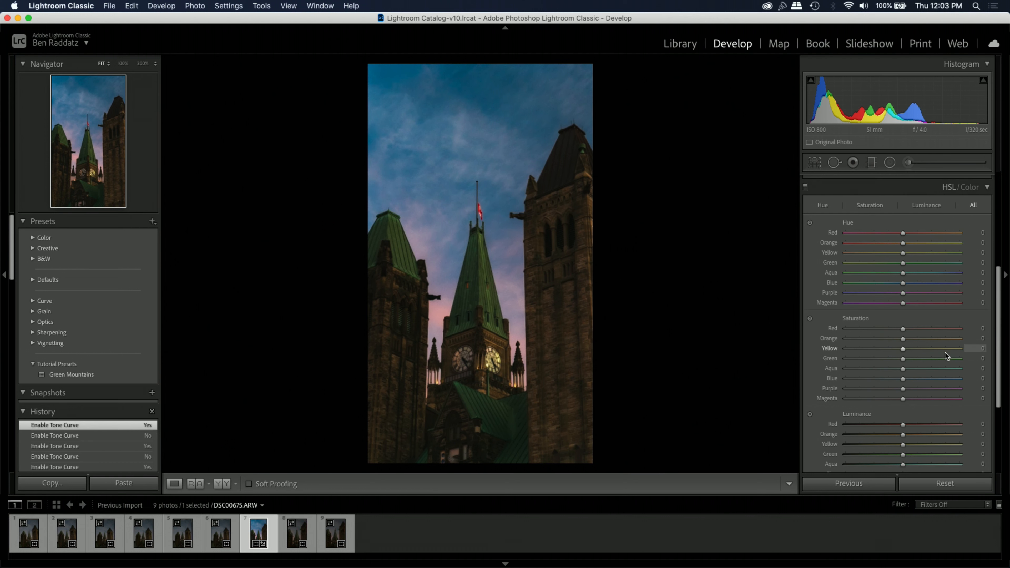
pyautogui.scroll(-1, 945, 353)
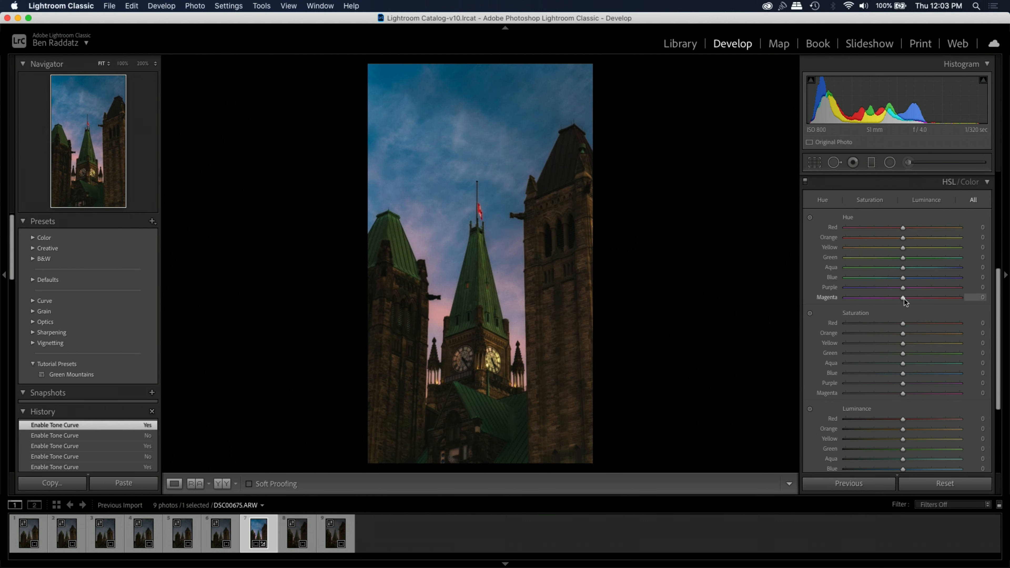
pyautogui.moveTo(903, 299); pyautogui.dragTo(918, 299)
pyautogui.moveTo(904, 314); pyautogui.dragTo(903, 314)
pyautogui.moveTo(905, 261)
pyautogui.mouseDown()
pyautogui.moveTo(851, 261)
pyautogui.moveTo(992, 270)
pyautogui.moveTo(853, 283)
pyautogui.moveTo(986, 278)
pyautogui.moveTo(902, 277)
pyautogui.moveTo(904, 263)
pyautogui.mouseUp()
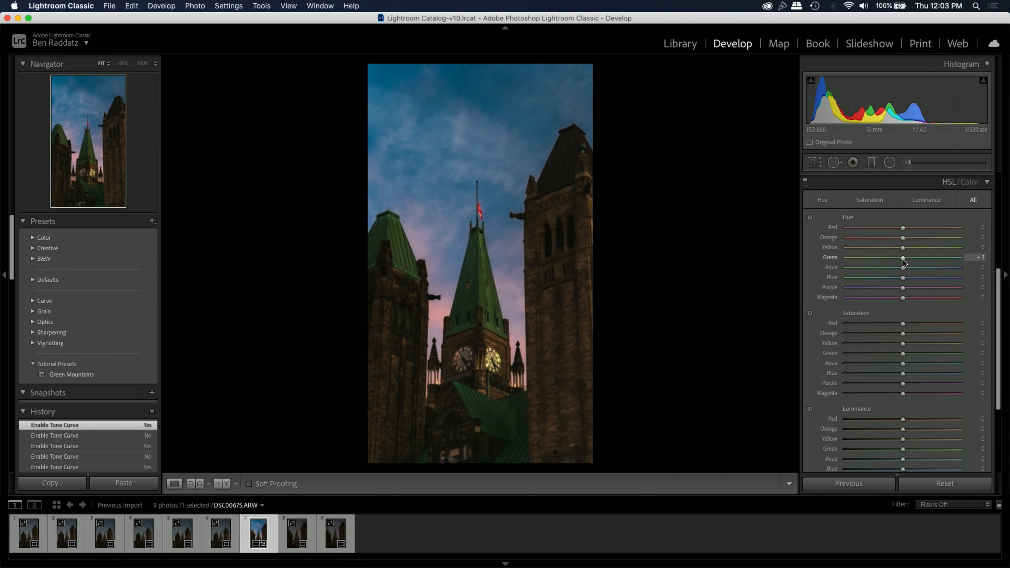
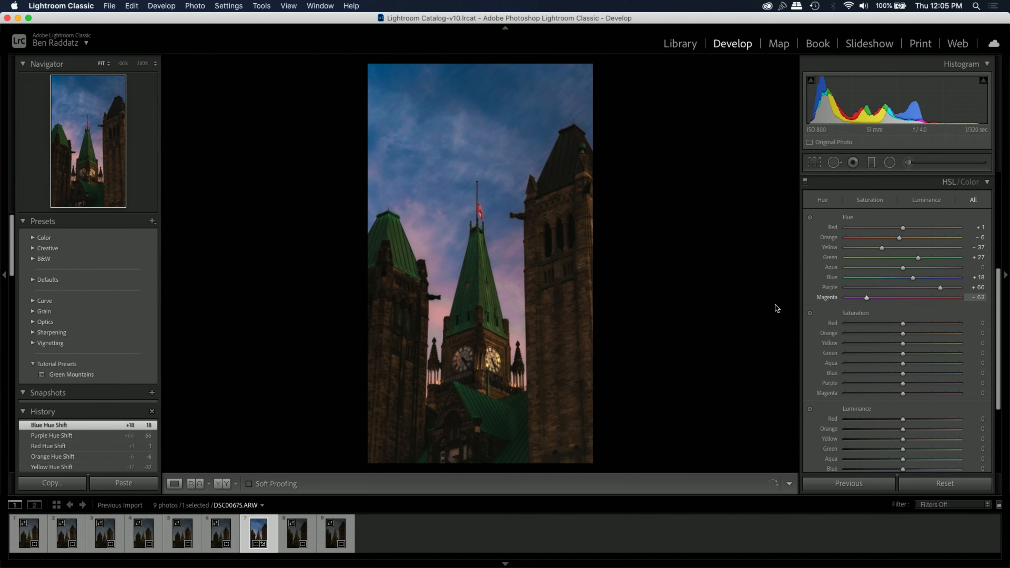
pyautogui.moveTo(903, 326); pyautogui.dragTo(902, 326)
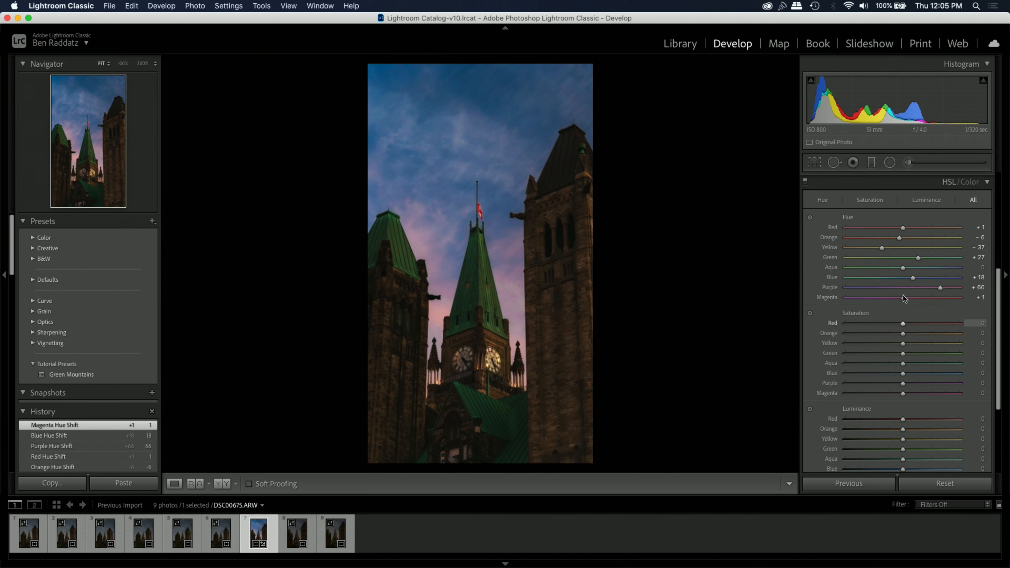
pyautogui.moveTo(903, 268); pyautogui.dragTo(950, 289)
# Compare the photo with the HSL color adjustments disabled and enabled, leaving them enabled
pyautogui.click(805, 182)
pyautogui.click(805, 182)
pyautogui.click(805, 182)
pyautogui.click(805, 182)
pyautogui.click(805, 182)
pyautogui.click(805, 182)
# Set the saturation shifts to Red -8, Orange -10, Yellow -58, Green +8, Aqua +10, Blue +1, Purple +27 and Magenta +24
pyautogui.scroll(-3, 884, 234)
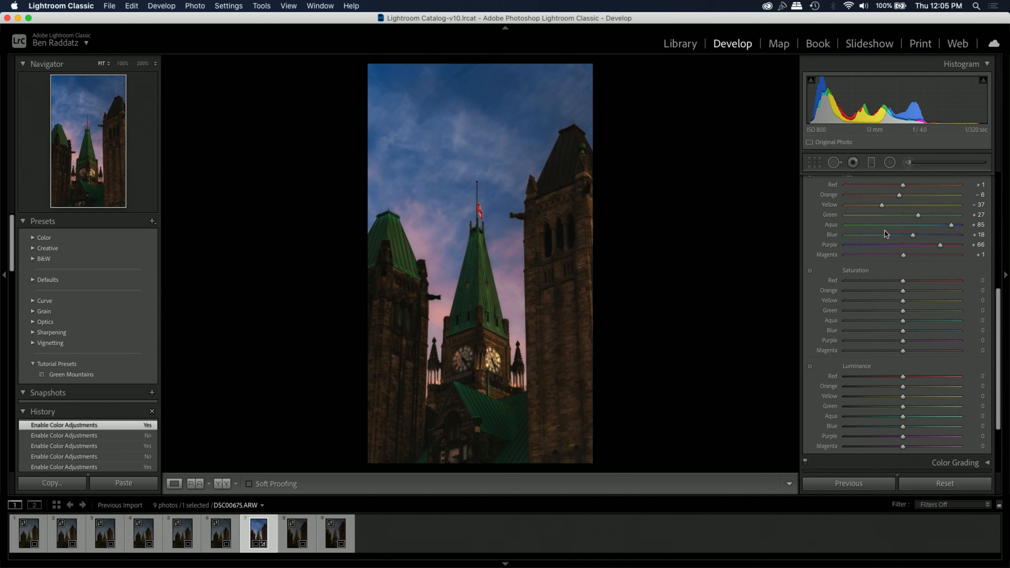
pyautogui.scroll(-3, 885, 234)
pyautogui.moveTo(904, 256); pyautogui.dragTo(877, 272)
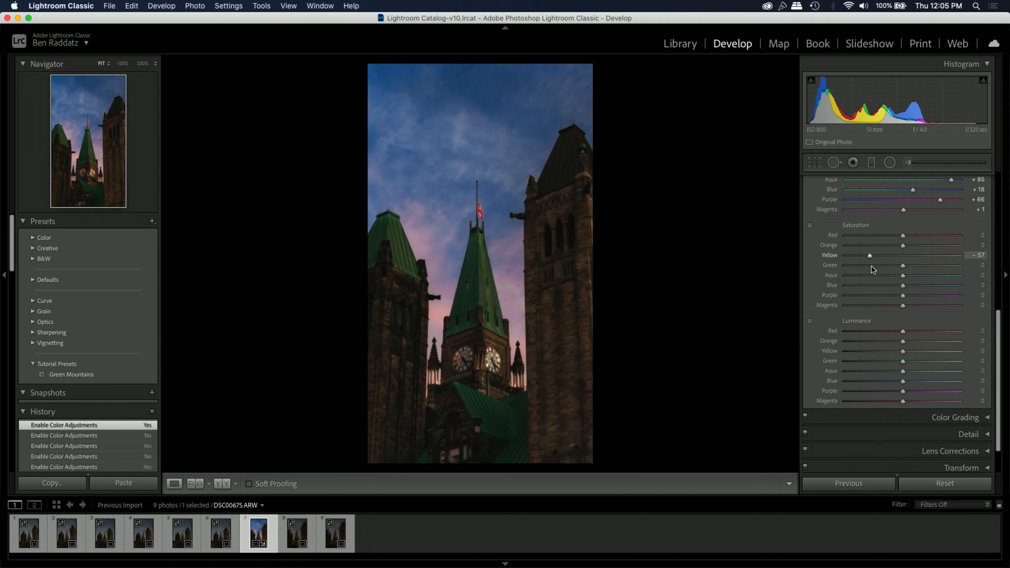
pyautogui.moveTo(871, 266); pyautogui.dragTo(898, 237)
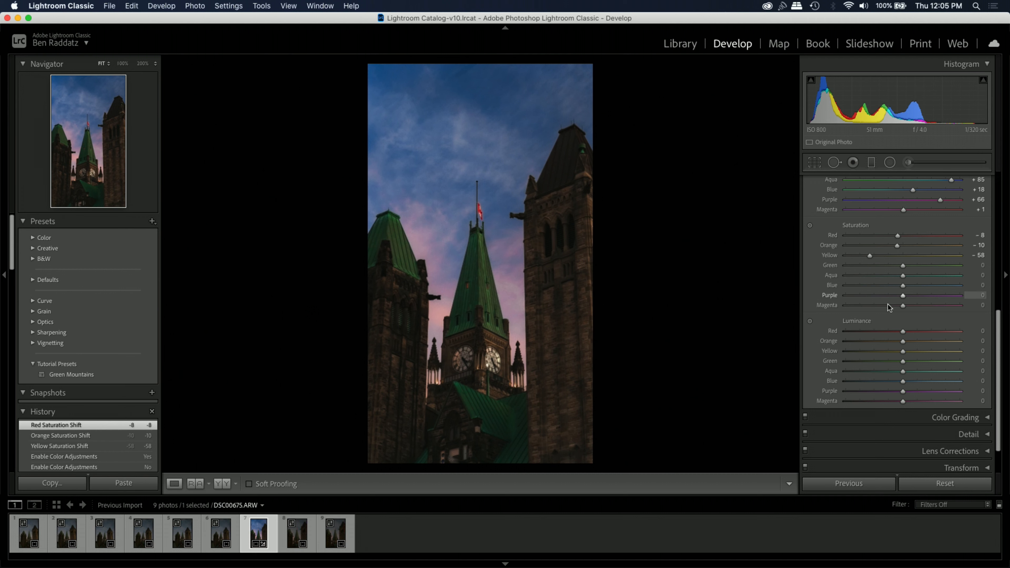
pyautogui.moveTo(902, 267)
pyautogui.mouseDown()
pyautogui.moveTo(908, 276)
pyautogui.moveTo(829, 282)
pyautogui.moveTo(932, 273)
pyautogui.moveTo(894, 278)
pyautogui.mouseUp()
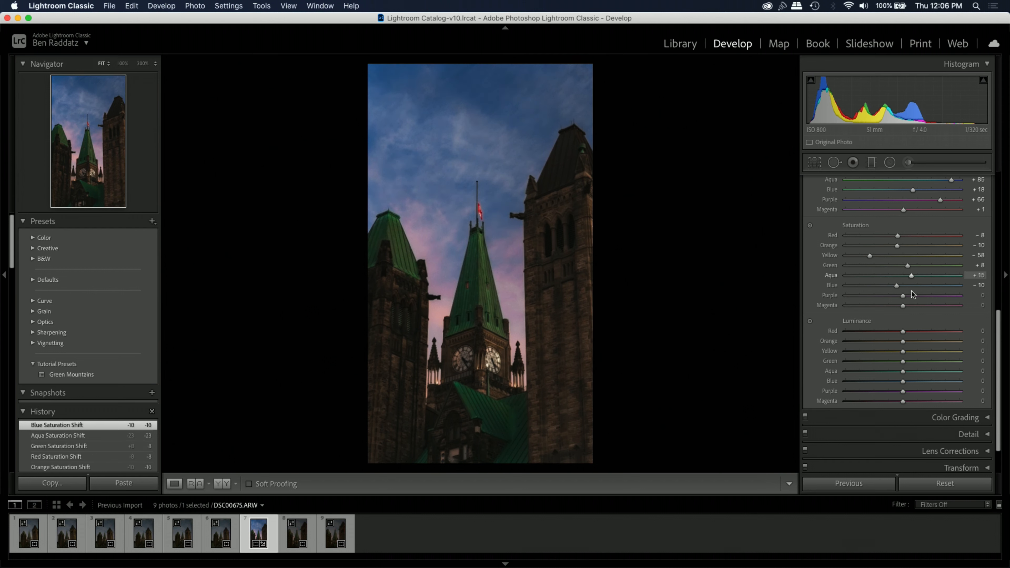
pyautogui.moveTo(913, 295)
pyautogui.mouseDown()
pyautogui.moveTo(897, 287)
pyautogui.moveTo(917, 301)
pyautogui.mouseUp()
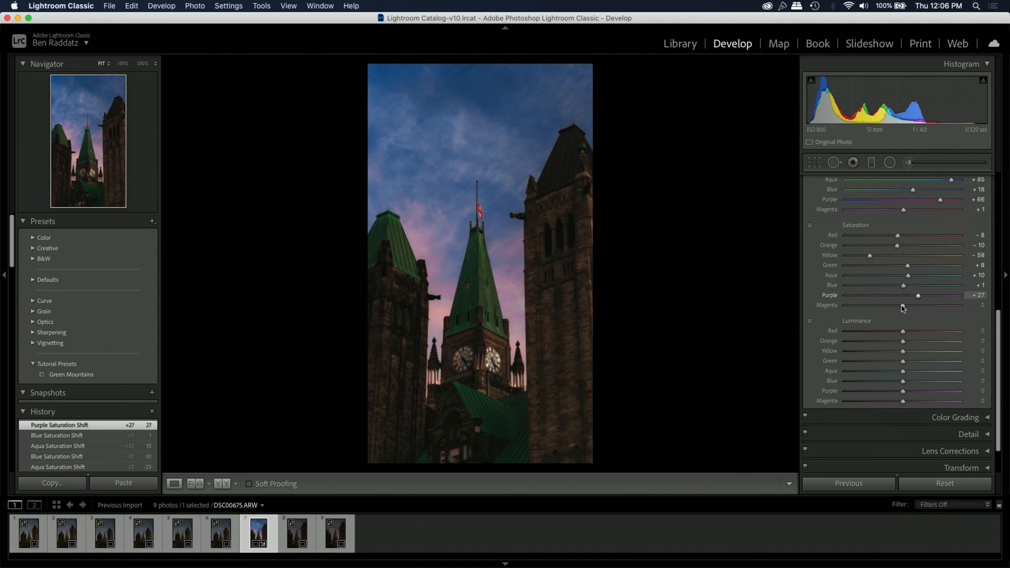
pyautogui.moveTo(887, 309); pyautogui.dragTo(911, 310)
pyautogui.press('Up')
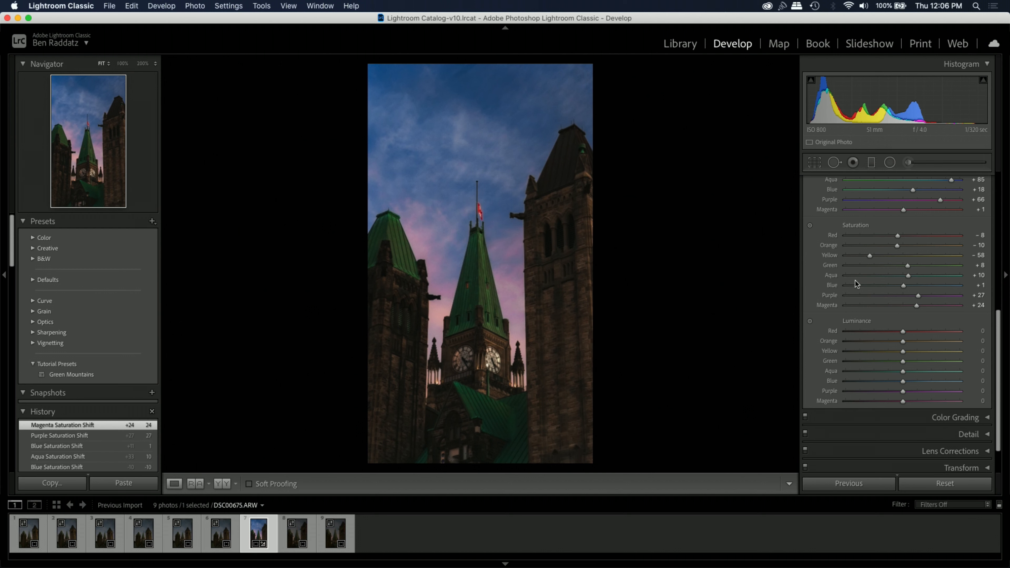
# Brighten the green tower roof with the targeted luminance adjustment, bringing the Green luminance to +57, and finish the targeted adjustment
pyautogui.scroll(-2, 855, 280)
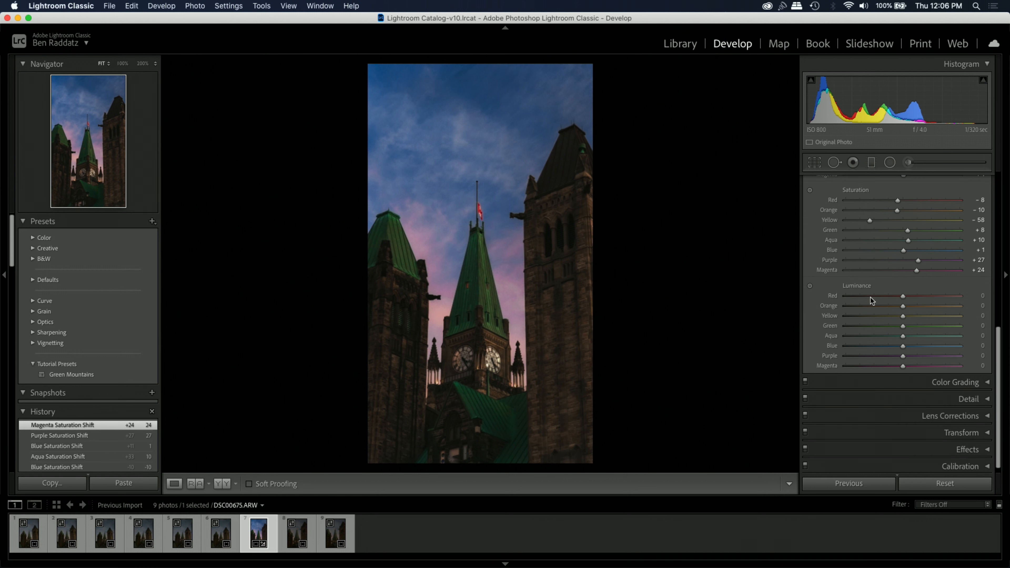
pyautogui.scroll(3, 845, 280)
pyautogui.scroll(2, 845, 279)
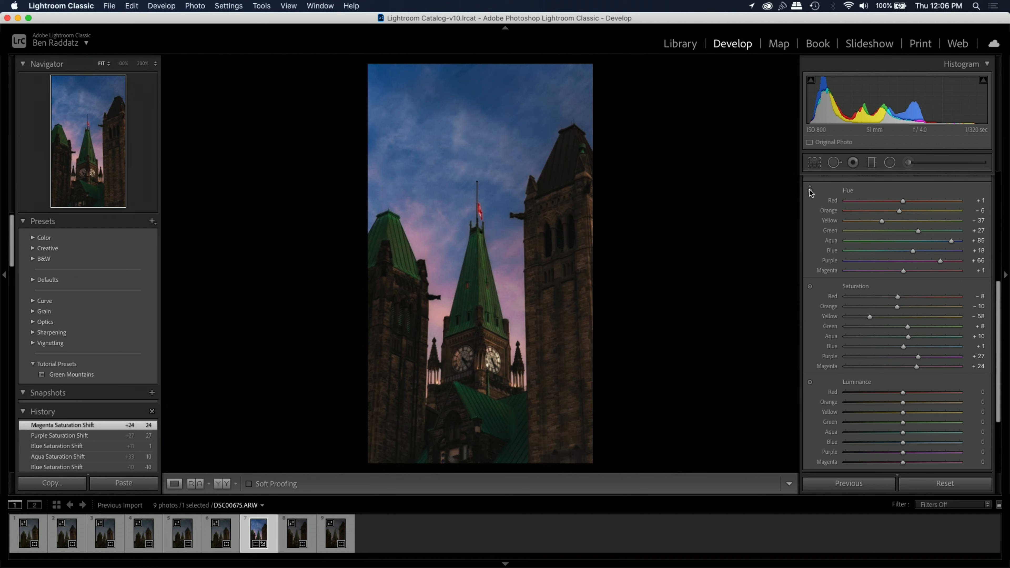
pyautogui.scroll(-3, 841, 393)
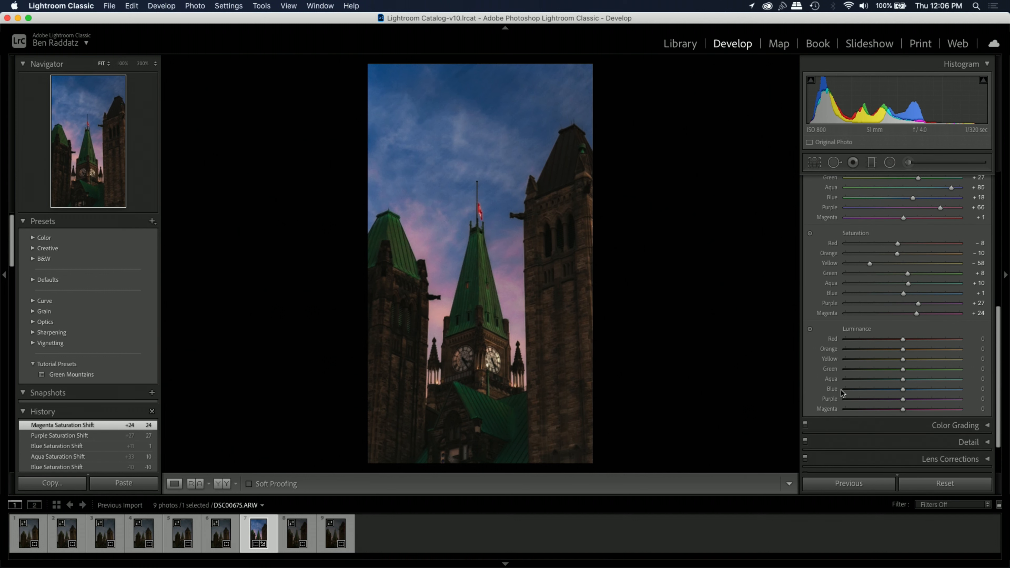
pyautogui.click(809, 329)
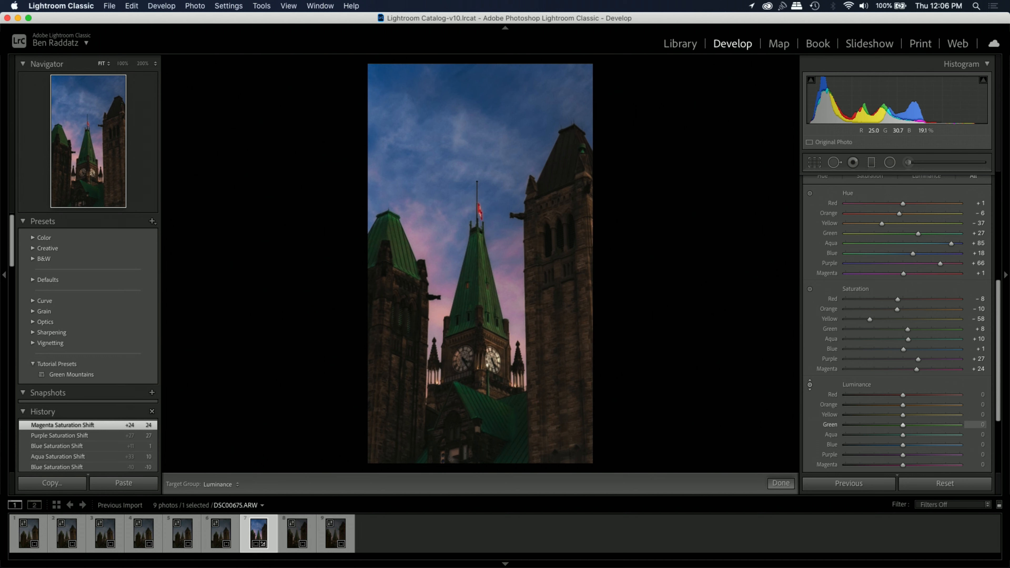
pyautogui.moveTo(490, 294); pyautogui.dragTo(490, 269)
pyautogui.click(810, 384)
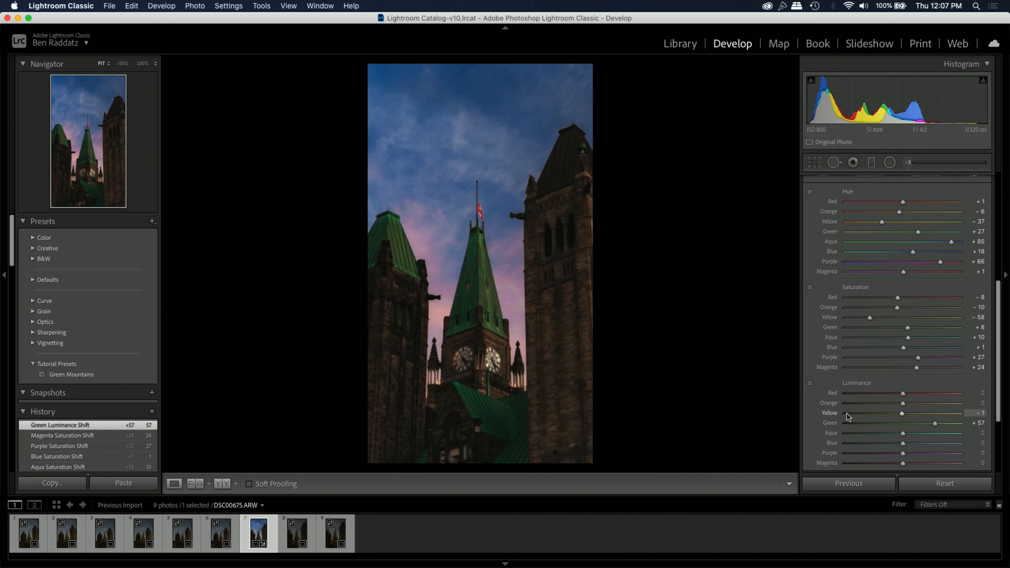
# Set the luminance shifts to Red -9, Orange -26, Yellow +24, Aqua -38, Blue +6, Purple -9 and Magenta +18
pyautogui.scroll(-2, 847, 413)
pyautogui.moveTo(902, 377); pyautogui.dragTo(915, 394)
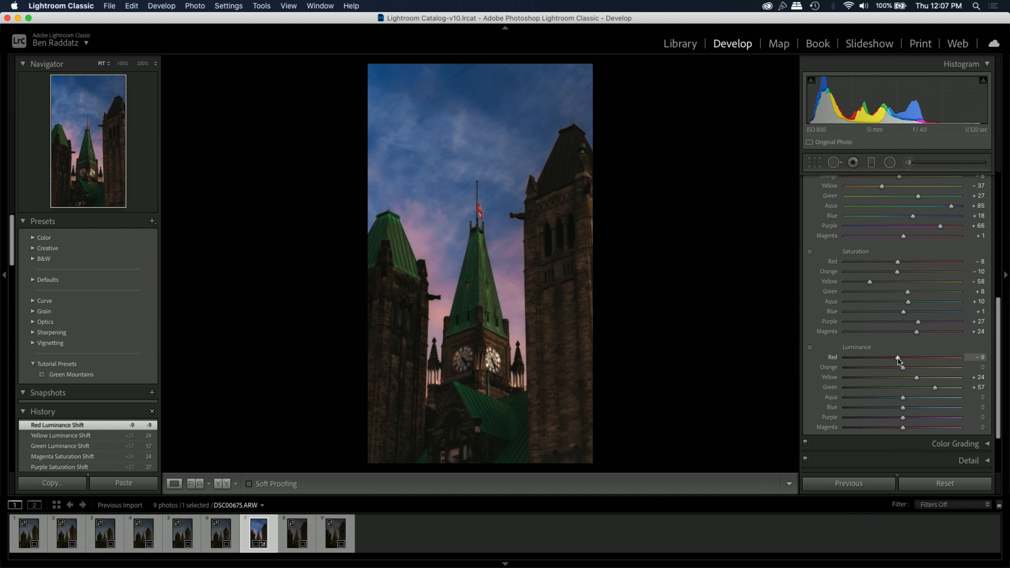
pyautogui.moveTo(893, 367); pyautogui.dragTo(887, 368)
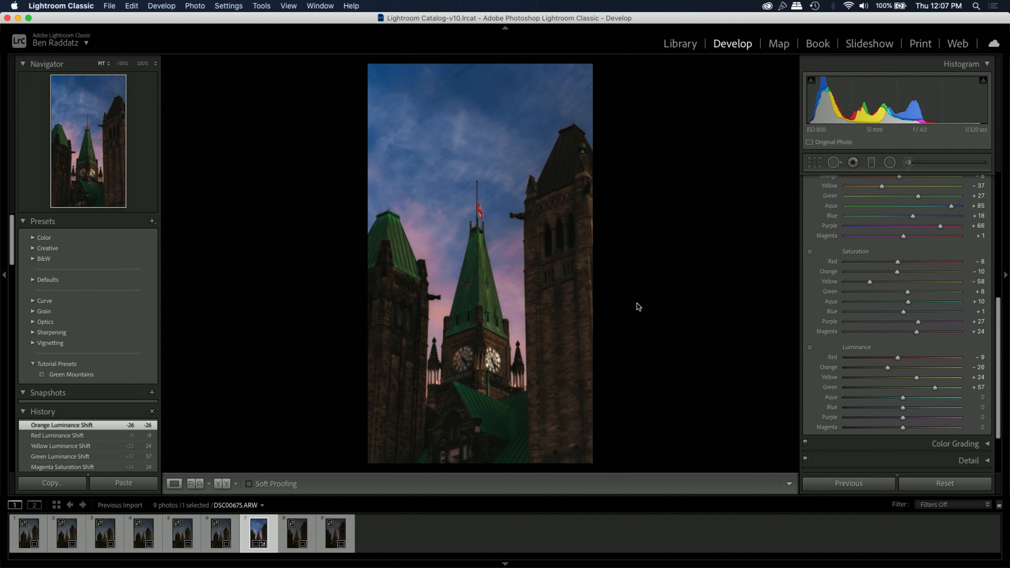
pyautogui.moveTo(906, 398)
pyautogui.mouseDown()
pyautogui.moveTo(882, 410)
pyautogui.moveTo(916, 407)
pyautogui.moveTo(906, 412)
pyautogui.mouseUp()
pyautogui.moveTo(903, 417)
pyautogui.mouseDown()
pyautogui.moveTo(923, 420)
pyautogui.moveTo(901, 427)
pyautogui.mouseUp()
pyautogui.moveTo(901, 428)
pyautogui.mouseDown()
pyautogui.moveTo(936, 424)
pyautogui.moveTo(900, 436)
pyautogui.moveTo(912, 435)
pyautogui.mouseUp()
# Toggle all HSL color adjustments off and on repeatedly to judge the hue, saturation and luminance changes, leaving them enabled
pyautogui.scroll(3, 878, 318)
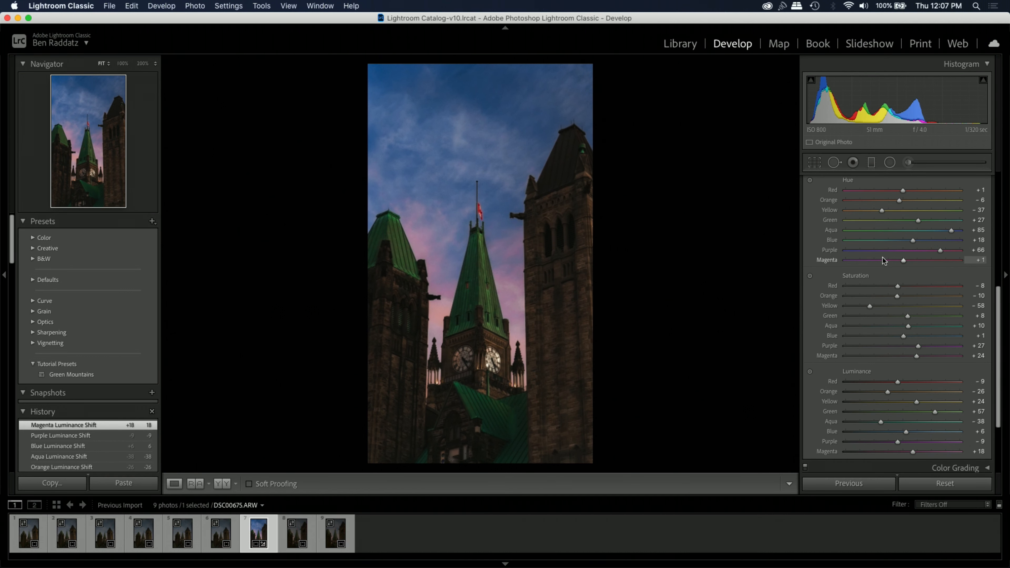
pyautogui.scroll(2, 879, 250)
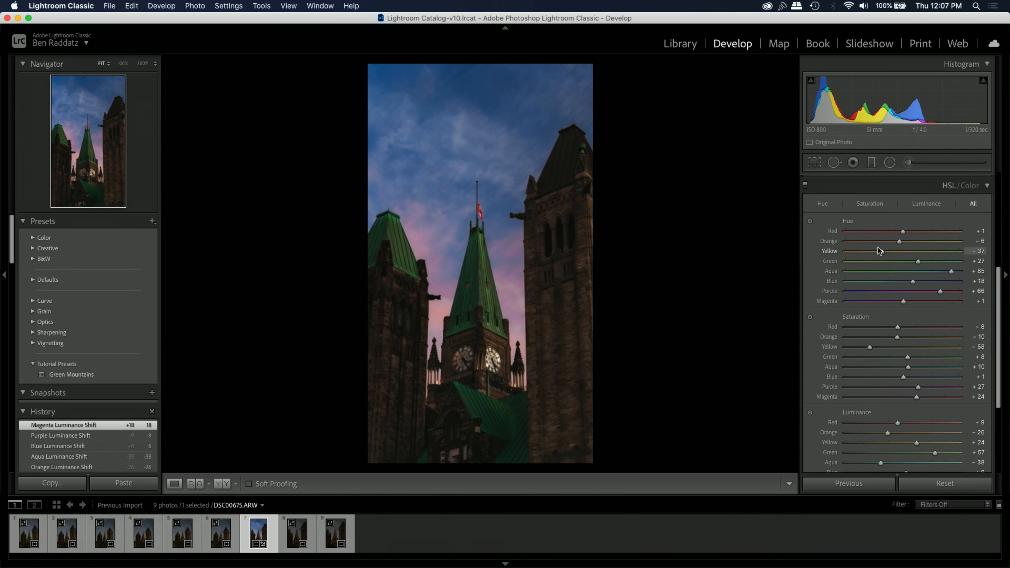
pyautogui.click(806, 185)
pyautogui.click(806, 185)
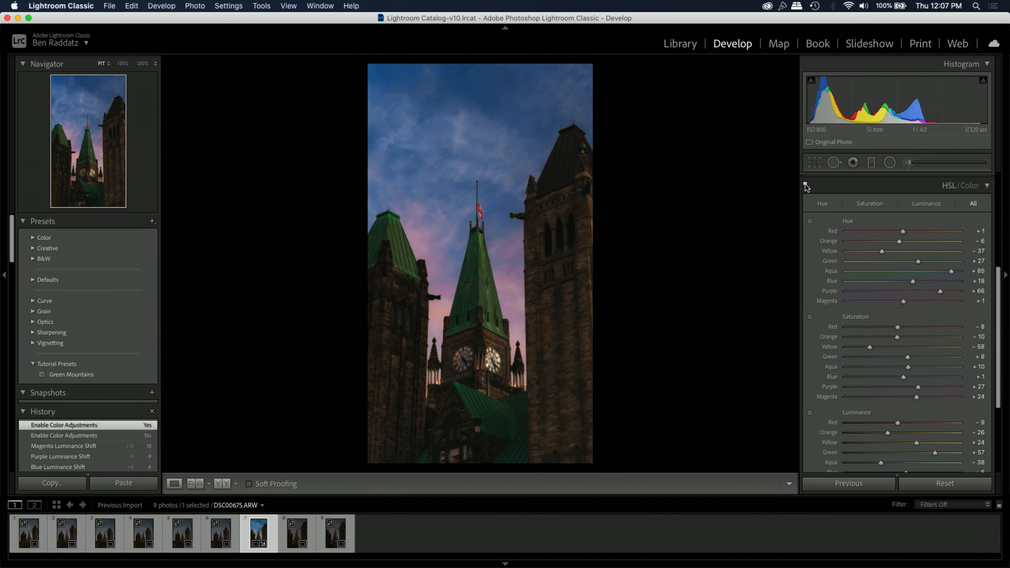
pyautogui.click(805, 185)
pyautogui.click(806, 185)
pyautogui.click(806, 185)
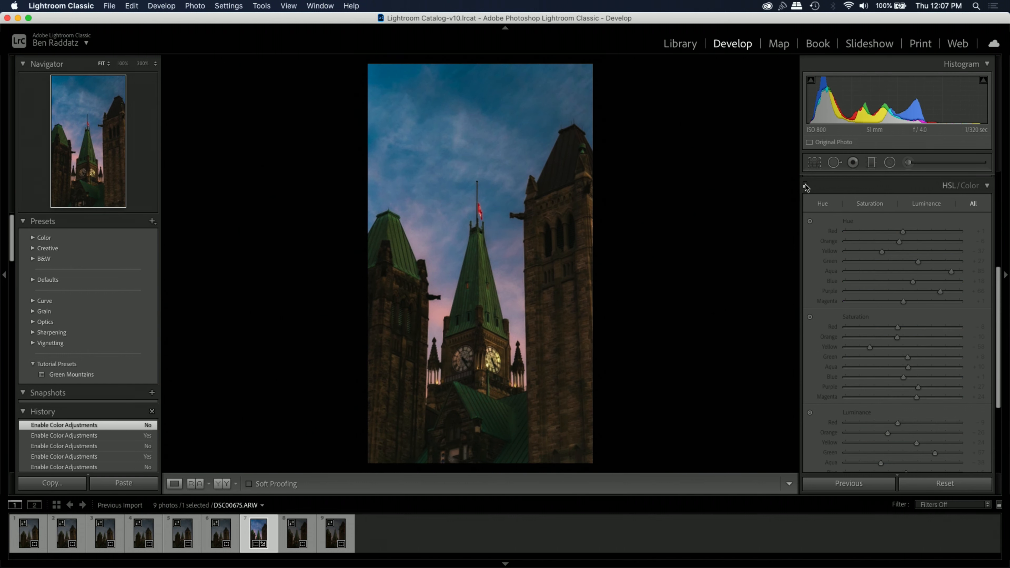
pyautogui.click(805, 186)
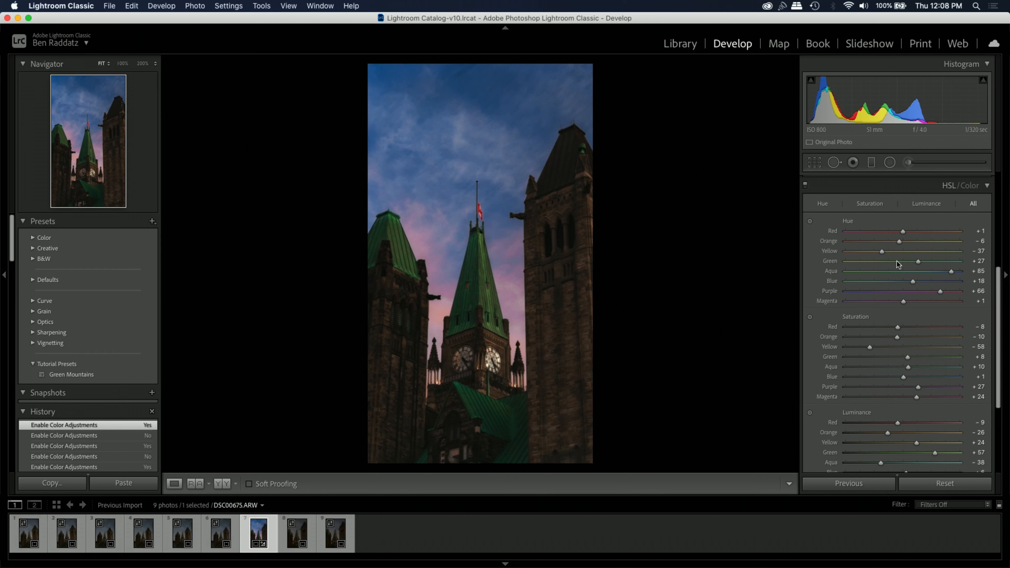
# Color grade the shadows with Hue 209, Saturation 3 and Luminance -3
pyautogui.scroll(-10, 929, 241)
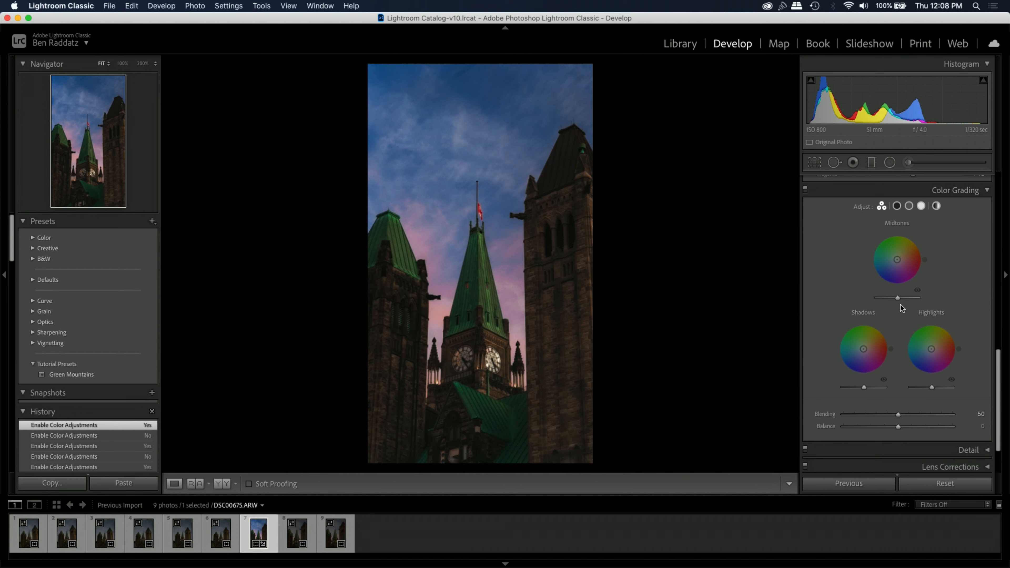
pyautogui.click(897, 206)
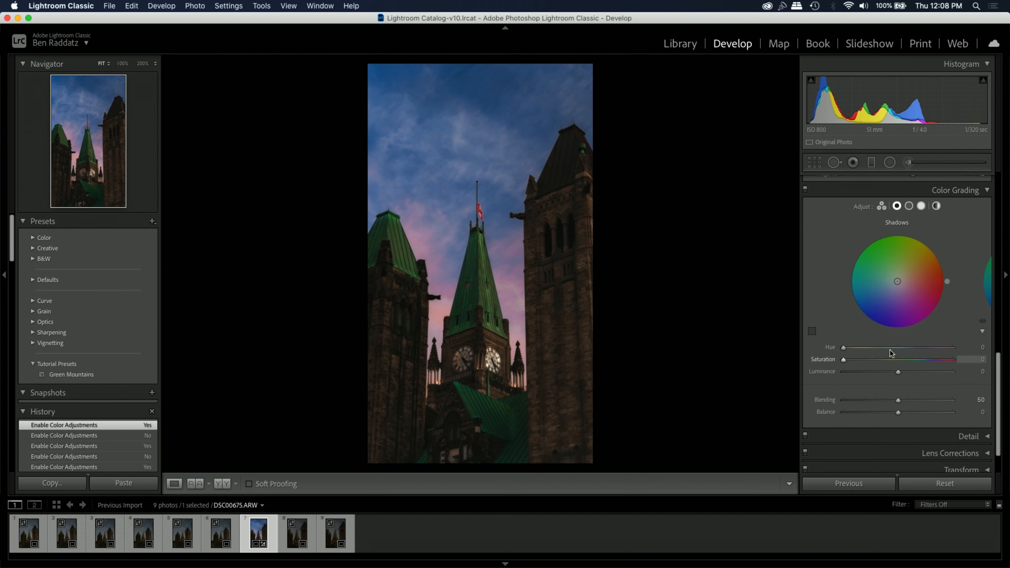
pyautogui.click(905, 347)
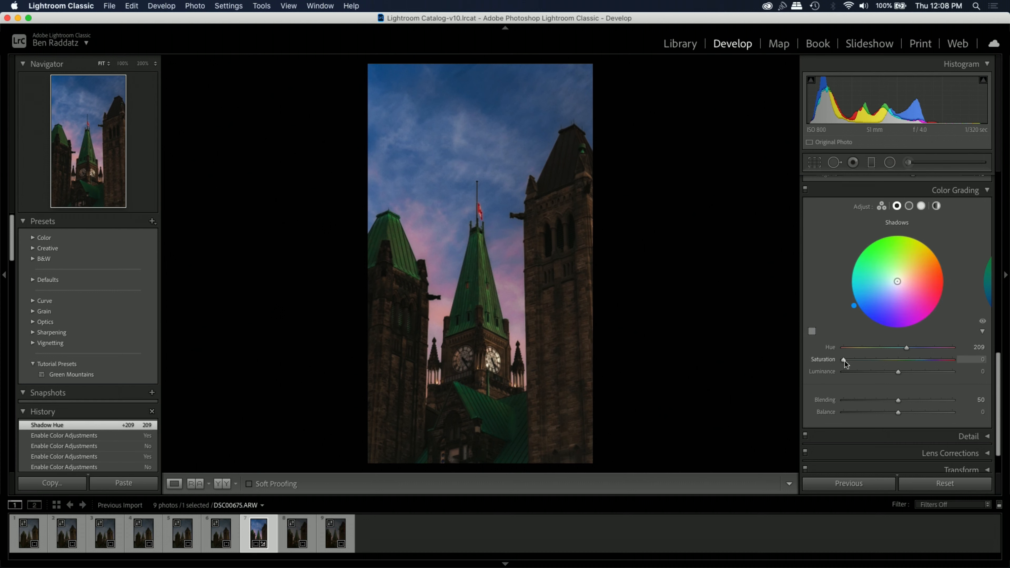
pyautogui.moveTo(844, 361); pyautogui.dragTo(896, 377)
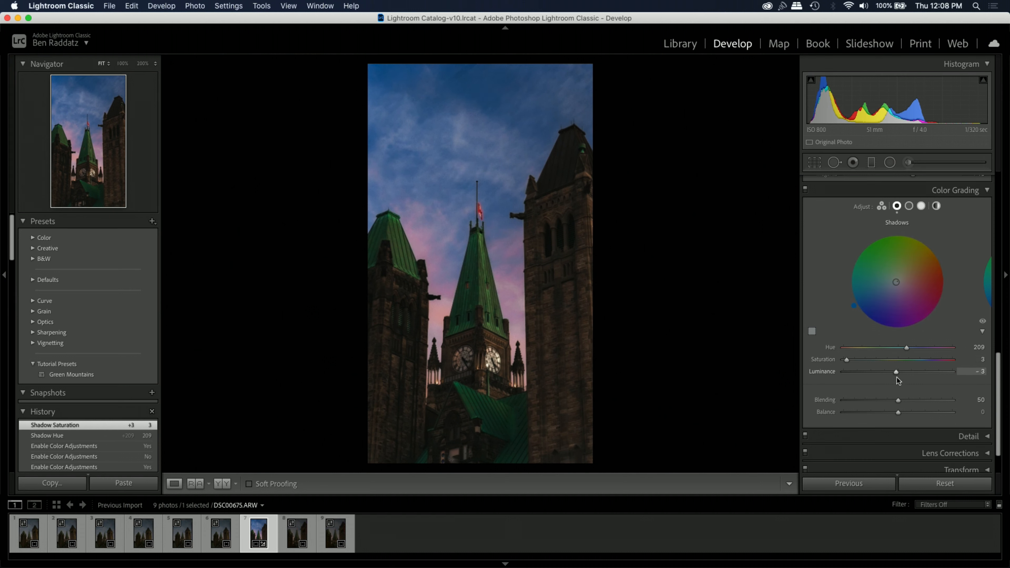
# Color grade the midtones with Hue 24, Saturation 6 and Luminance +26
pyautogui.click(908, 206)
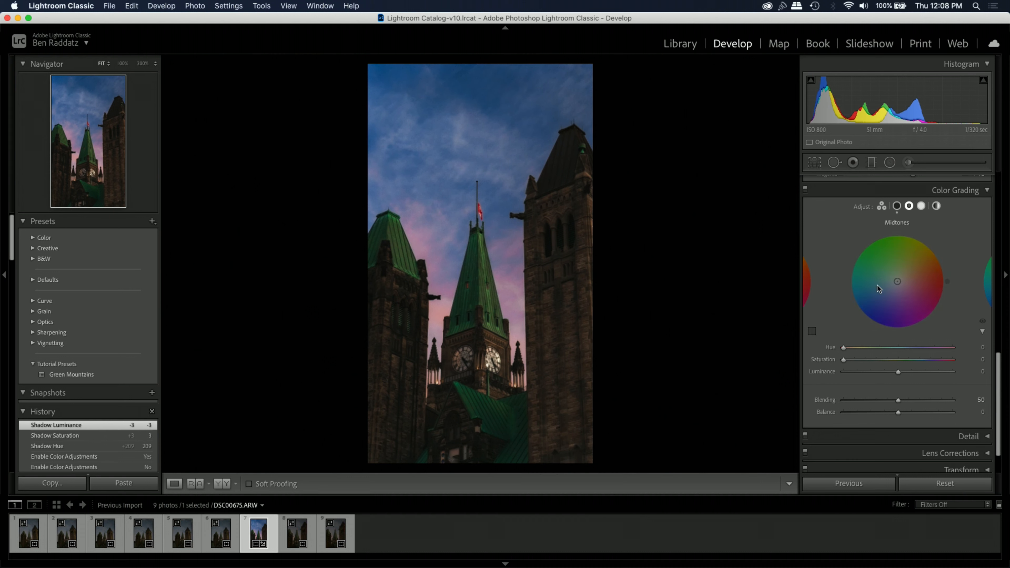
pyautogui.click(875, 349)
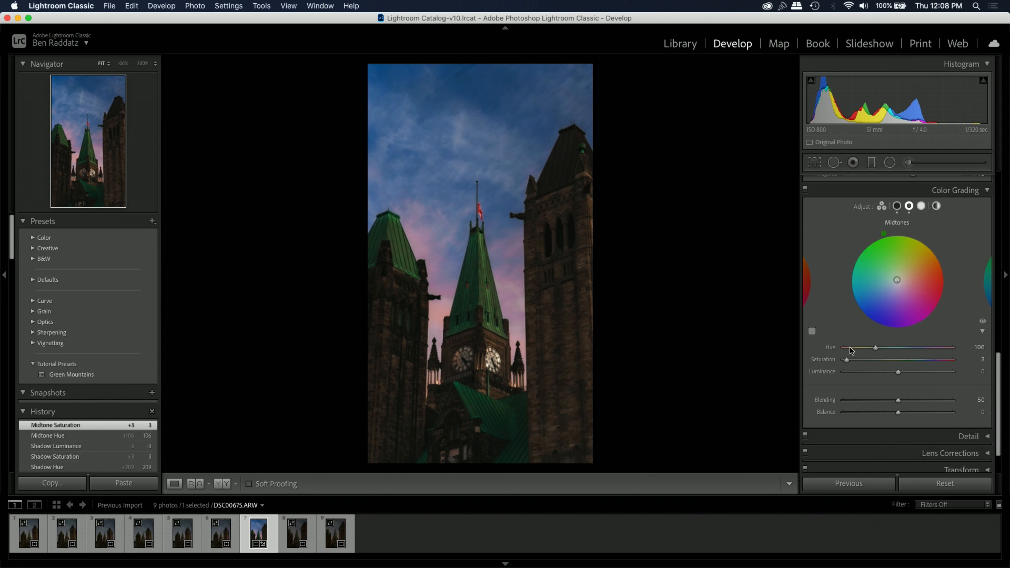
pyautogui.click(850, 348)
pyautogui.moveTo(846, 360)
pyautogui.mouseDown()
pyautogui.moveTo(866, 364)
pyautogui.moveTo(841, 367)
pyautogui.moveTo(866, 372)
pyautogui.moveTo(829, 373)
pyautogui.moveTo(895, 370)
pyautogui.moveTo(858, 378)
pyautogui.moveTo(904, 381)
pyautogui.moveTo(837, 386)
pyautogui.moveTo(849, 391)
pyautogui.moveTo(913, 377)
pyautogui.mouseUp()
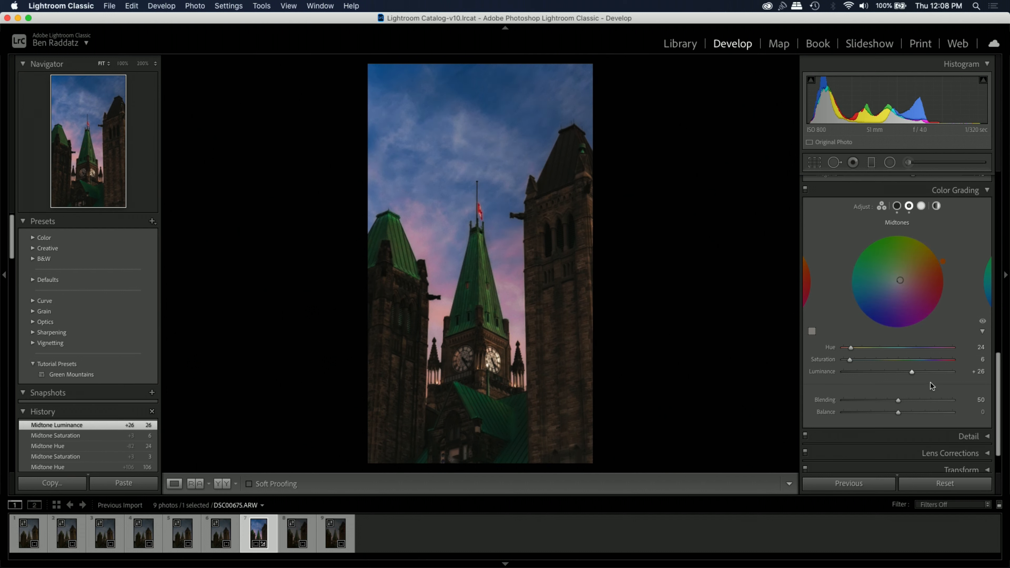
# Color grade the highlights with Hue 22, Saturation 4 and Luminance +25
pyautogui.click(921, 206)
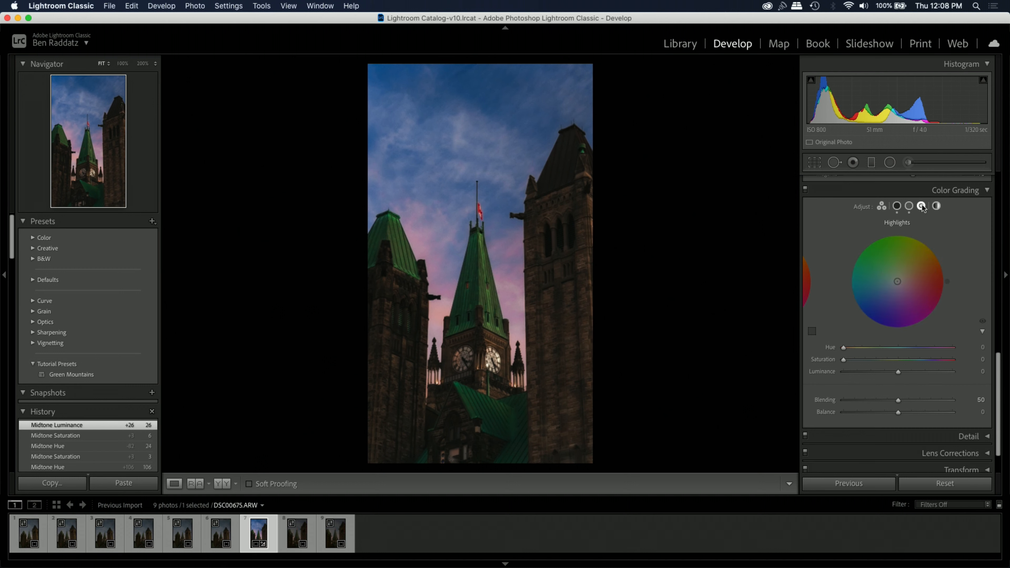
pyautogui.moveTo(843, 347)
pyautogui.mouseDown()
pyautogui.moveTo(880, 348)
pyautogui.moveTo(842, 360)
pyautogui.moveTo(871, 361)
pyautogui.moveTo(830, 360)
pyautogui.mouseUp()
pyautogui.click(873, 359)
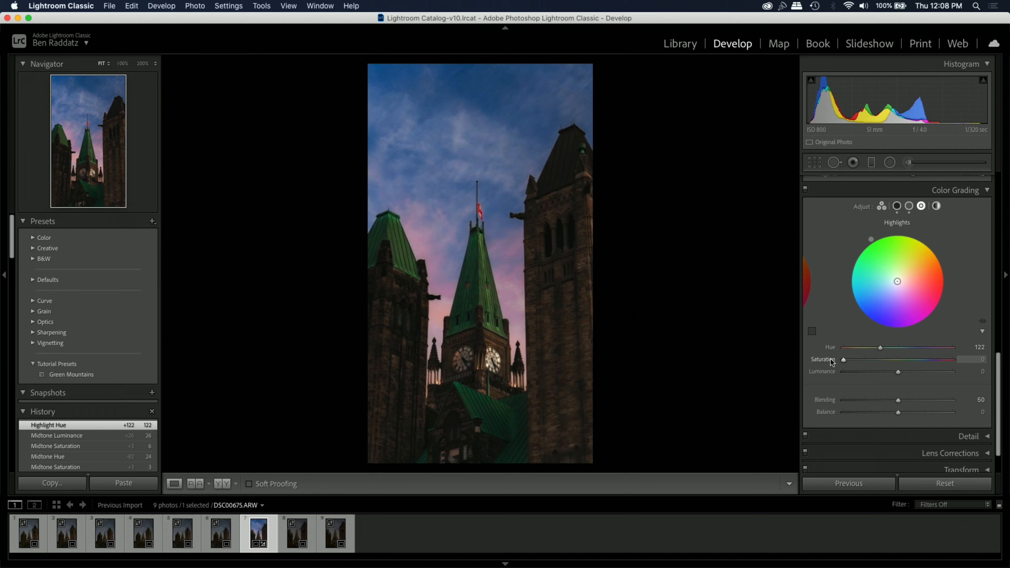
pyautogui.click(849, 348)
pyautogui.moveTo(843, 360); pyautogui.dragTo(911, 379)
# Compare the photo with color grading disabled and enabled several times, leaving it enabled
pyautogui.click(805, 189)
pyautogui.click(806, 189)
pyautogui.click(805, 189)
pyautogui.click(806, 188)
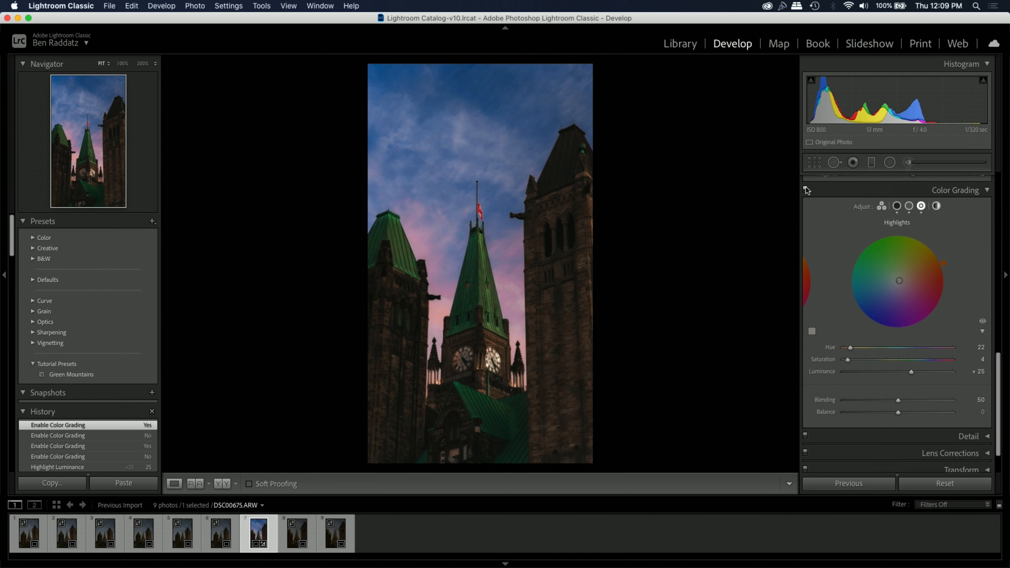
pyautogui.click(805, 188)
pyautogui.click(806, 189)
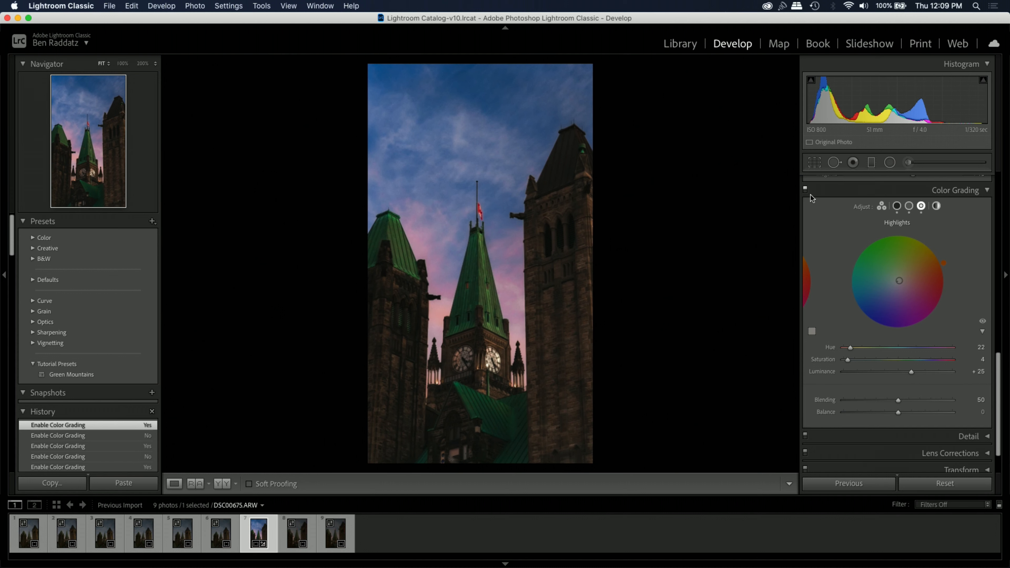
# Collapse the color grading settings, expand the detail settings, and zoom the photo to 100% on the tower's clock faces
pyautogui.click(985, 193)
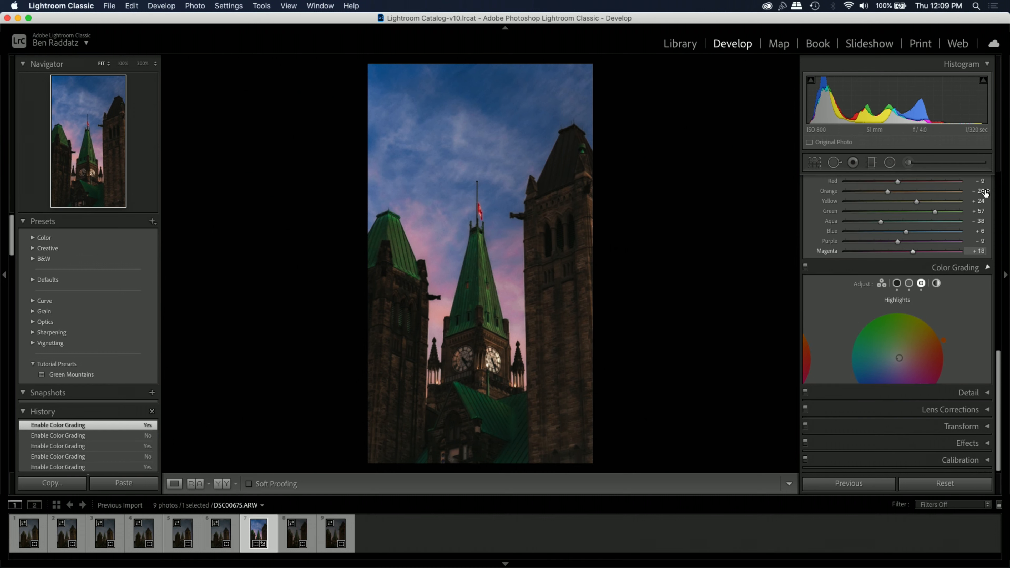
pyautogui.click(971, 395)
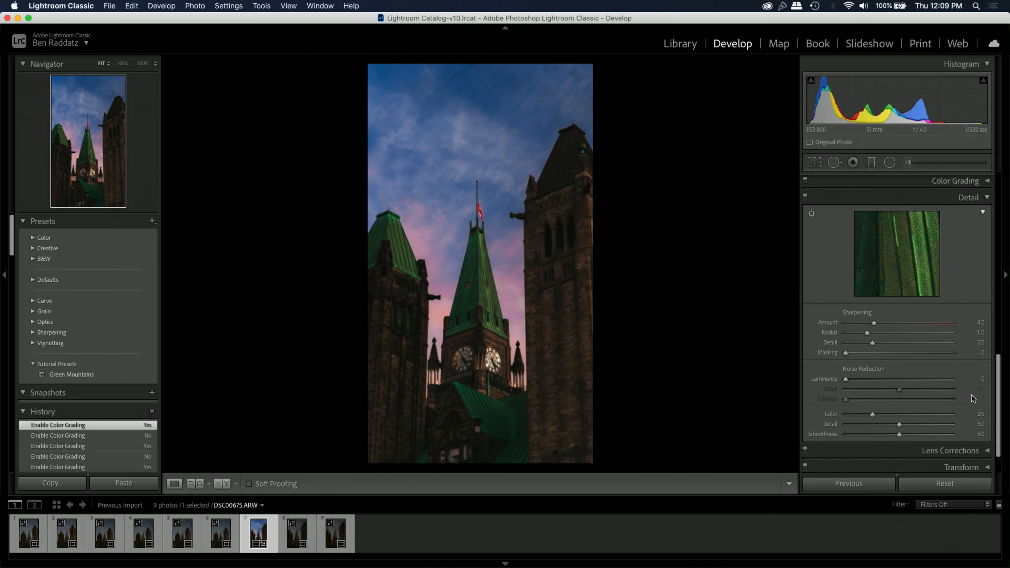
pyautogui.scroll(1, 855, 294)
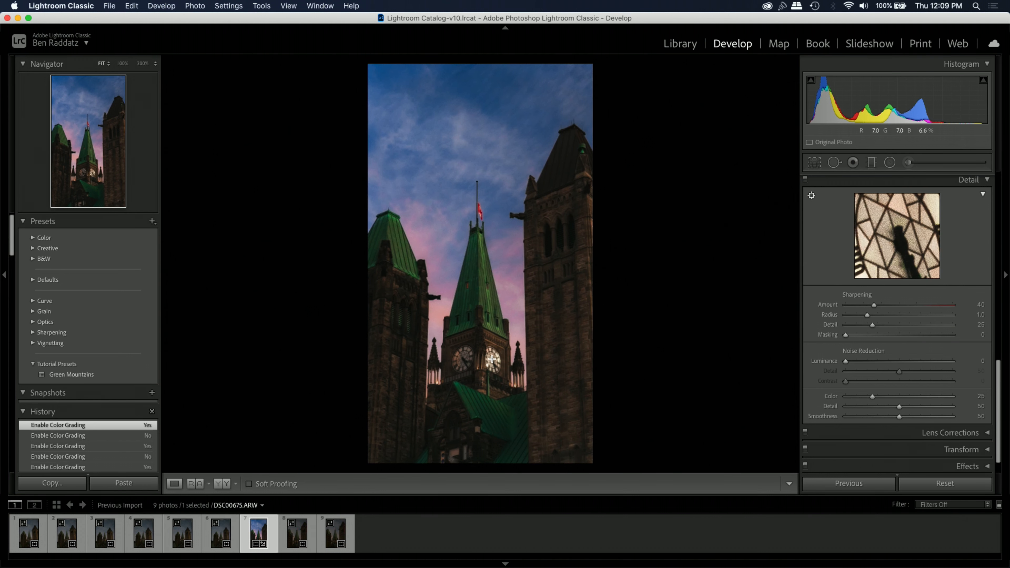
pyautogui.click(474, 355)
pyautogui.moveTo(529, 363); pyautogui.dragTo(507, 241)
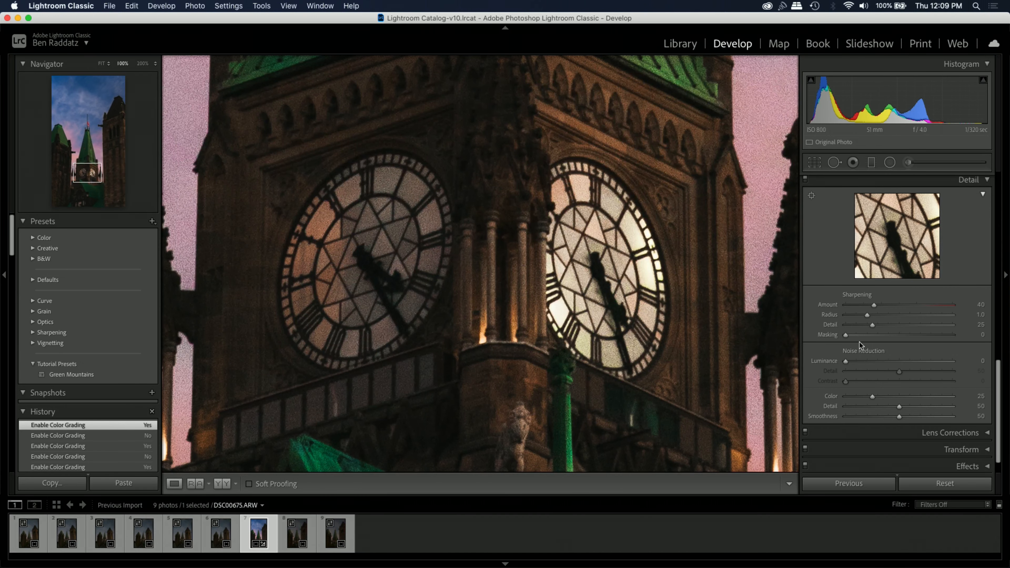
# Sharpen the photo with Masking 68, Radius 1.7, Detail 31 and Amount 79, previewing the affected areas while adjusting
pyautogui.press('alt')
pyautogui.moveTo(846, 337); pyautogui.dragTo(919, 341)
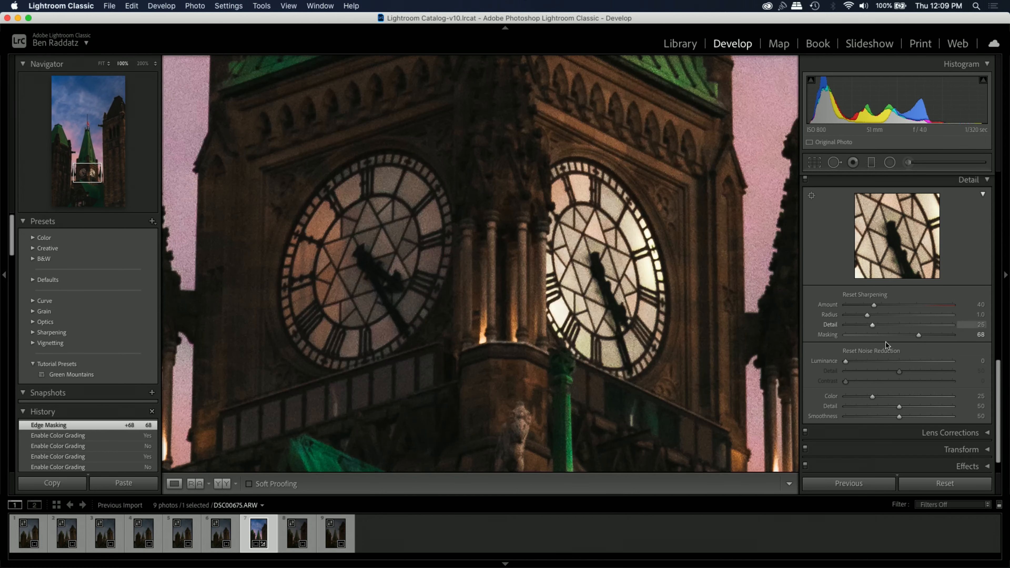
pyautogui.moveTo(866, 318); pyautogui.dragTo(888, 345)
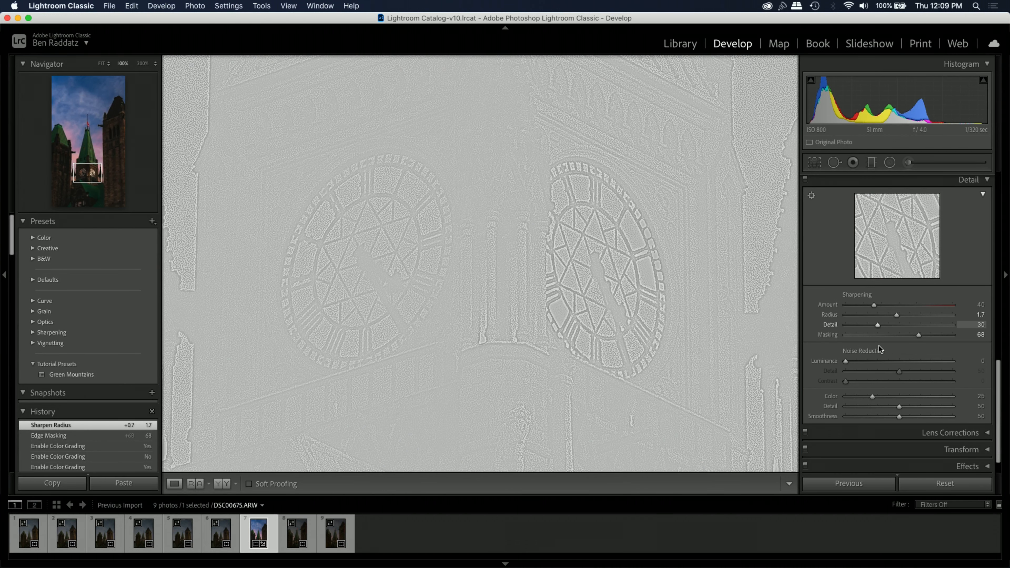
pyautogui.moveTo(879, 345); pyautogui.dragTo(879, 346)
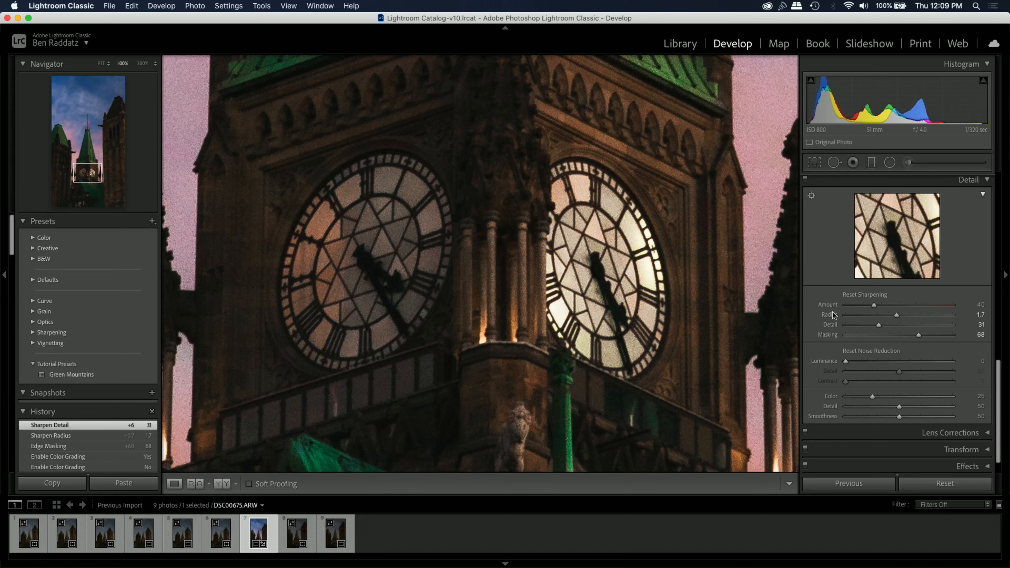
pyautogui.moveTo(874, 305); pyautogui.dragTo(883, 306)
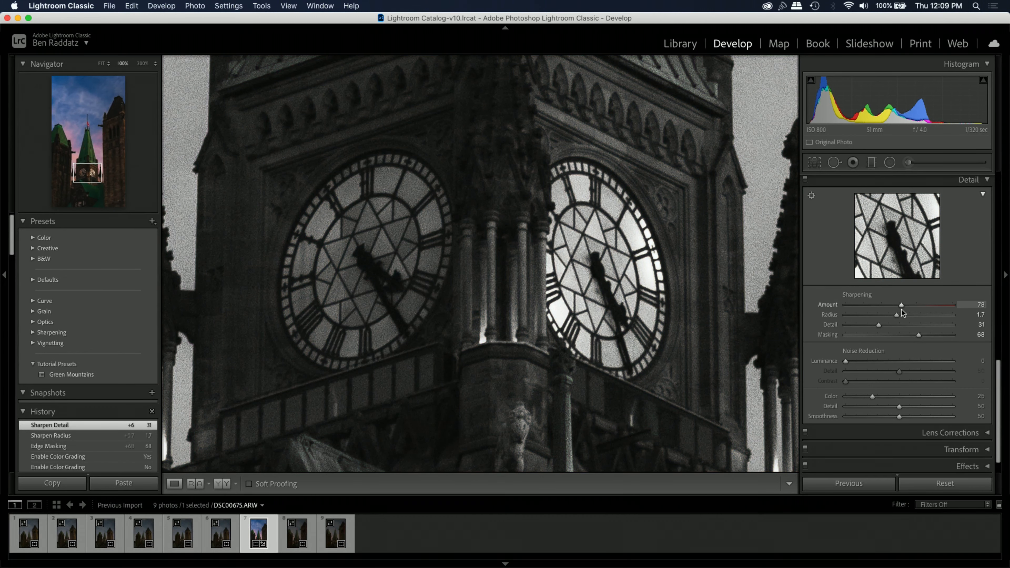
pyautogui.moveTo(900, 311); pyautogui.dragTo(902, 311)
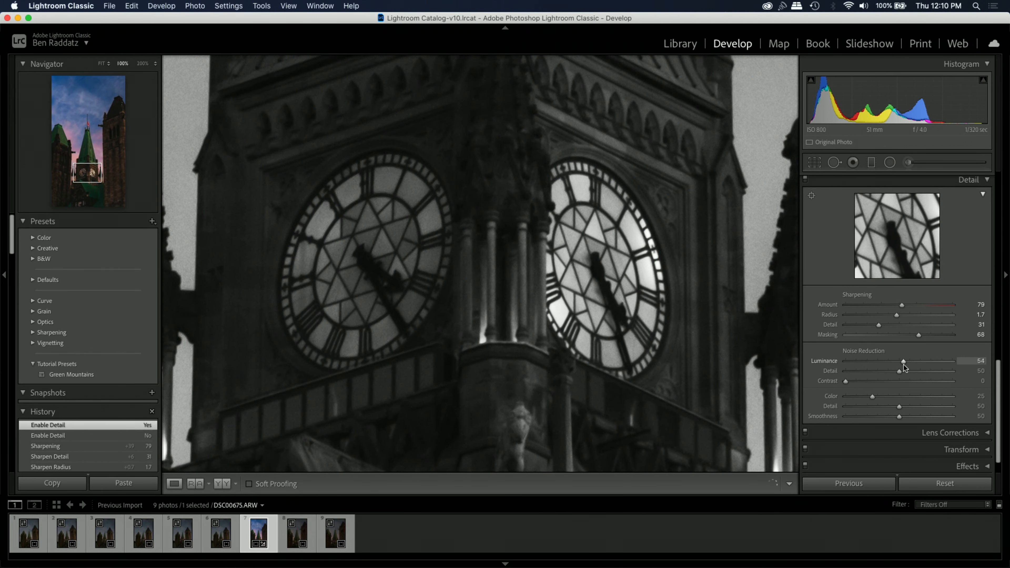
# Reduce noise with Luminance 54, luminance Detail 78 and Color 37
pyautogui.moveTo(903, 365); pyautogui.dragTo(903, 365)
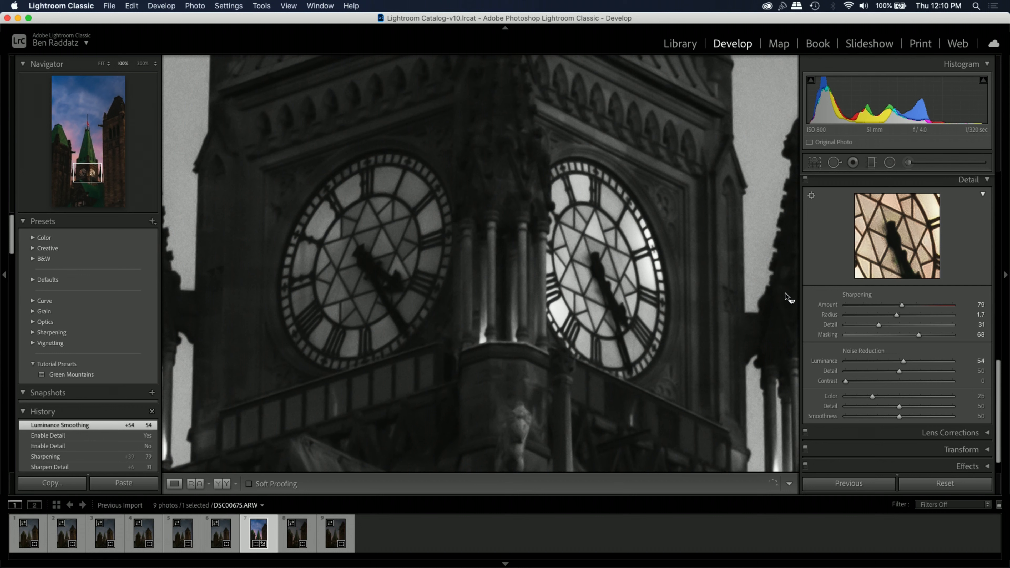
pyautogui.moveTo(901, 371); pyautogui.dragTo(931, 374)
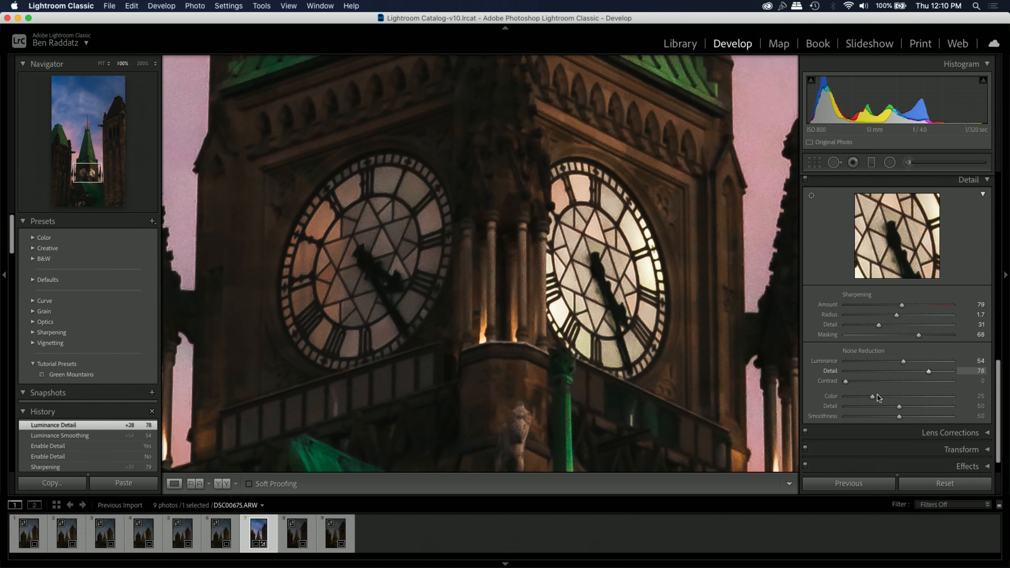
pyautogui.moveTo(871, 398); pyautogui.dragTo(885, 398)
# Disable the detail adjustments, examine the noise in the sky beside the small spire at up to 400%, and re-enable them
pyautogui.click(805, 179)
pyautogui.moveTo(763, 148); pyautogui.dragTo(616, 188)
pyautogui.click(144, 65)
pyautogui.moveTo(516, 159); pyautogui.dragTo(223, 217)
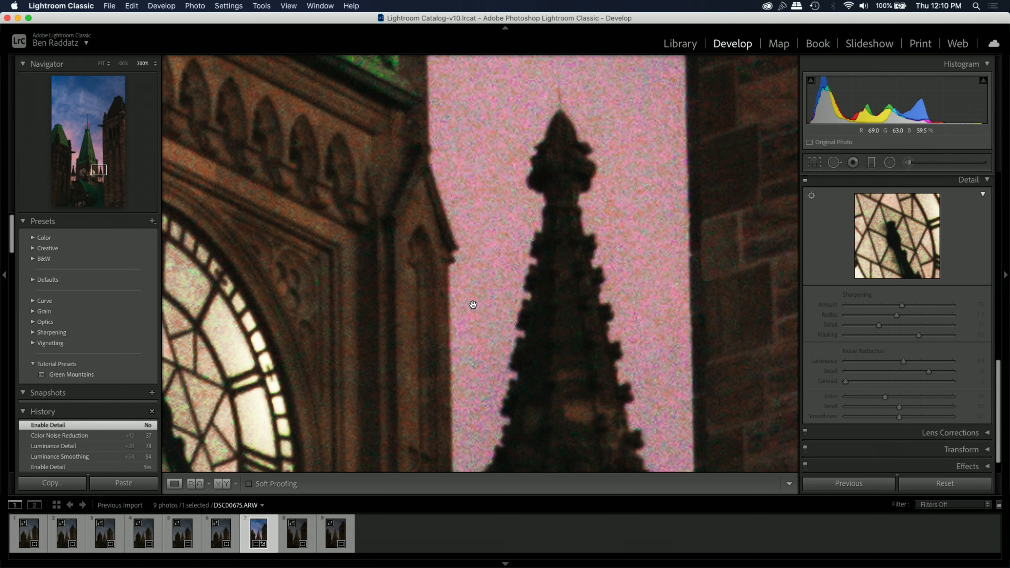
pyautogui.click(154, 65)
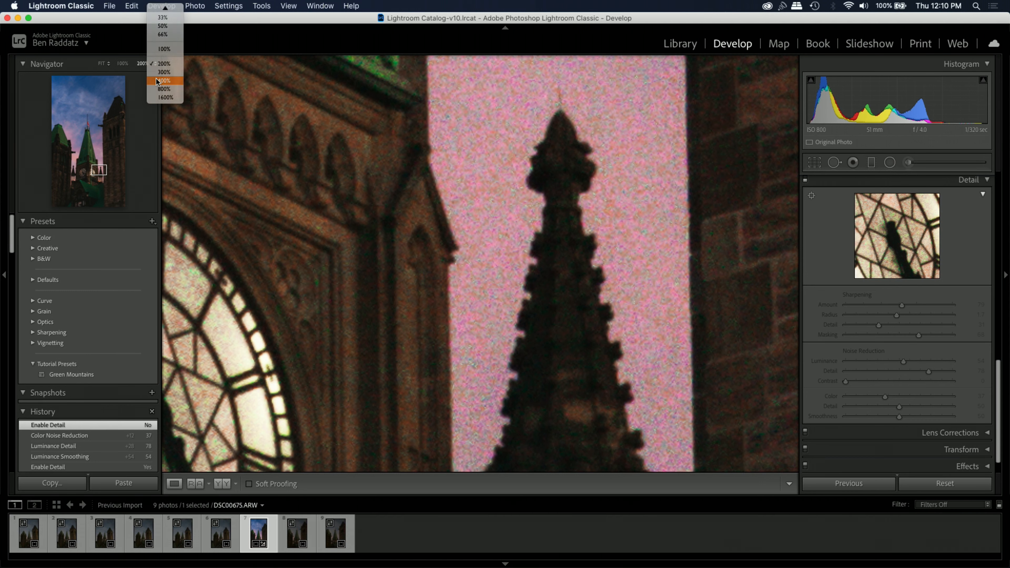
pyautogui.click(164, 81)
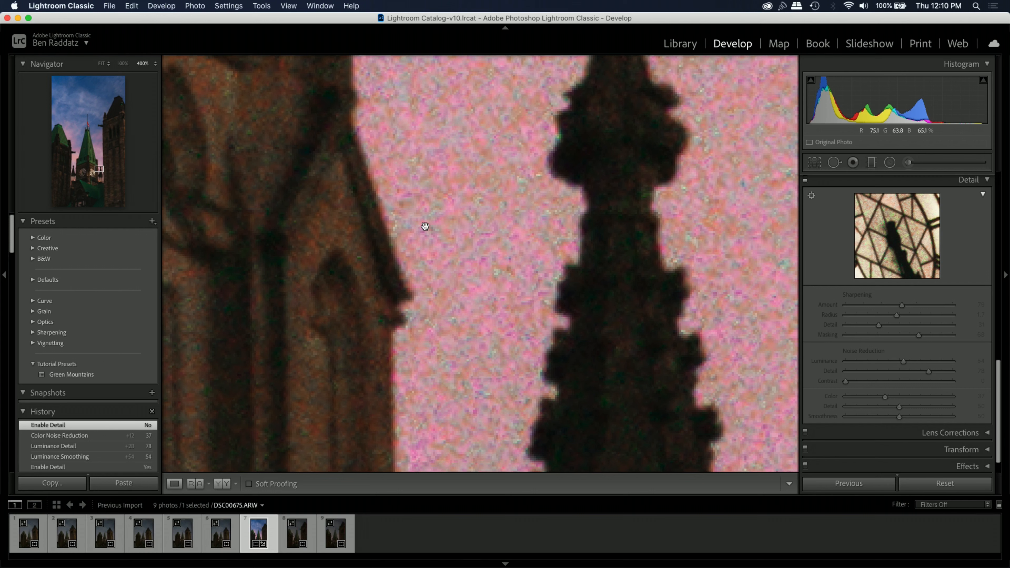
pyautogui.click(804, 179)
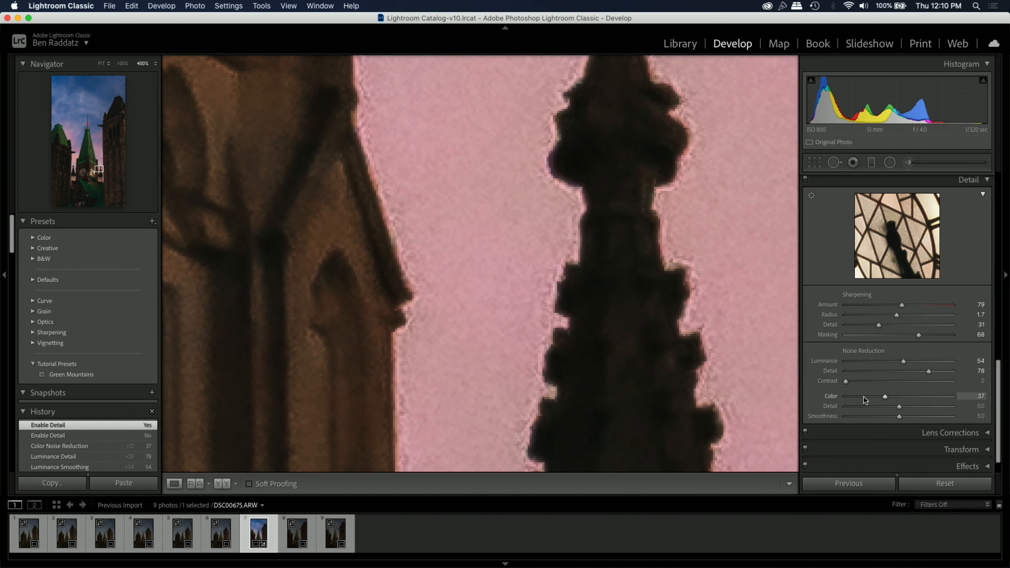
# Set color noise reduction to 0 to check its effect, and raise it to 41
pyautogui.click(844, 397)
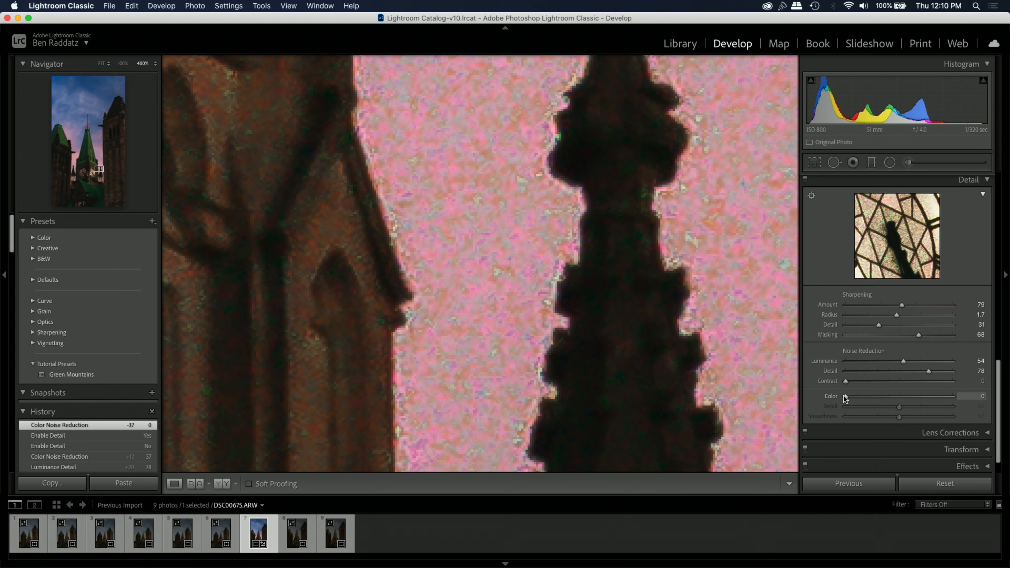
pyautogui.click(889, 397)
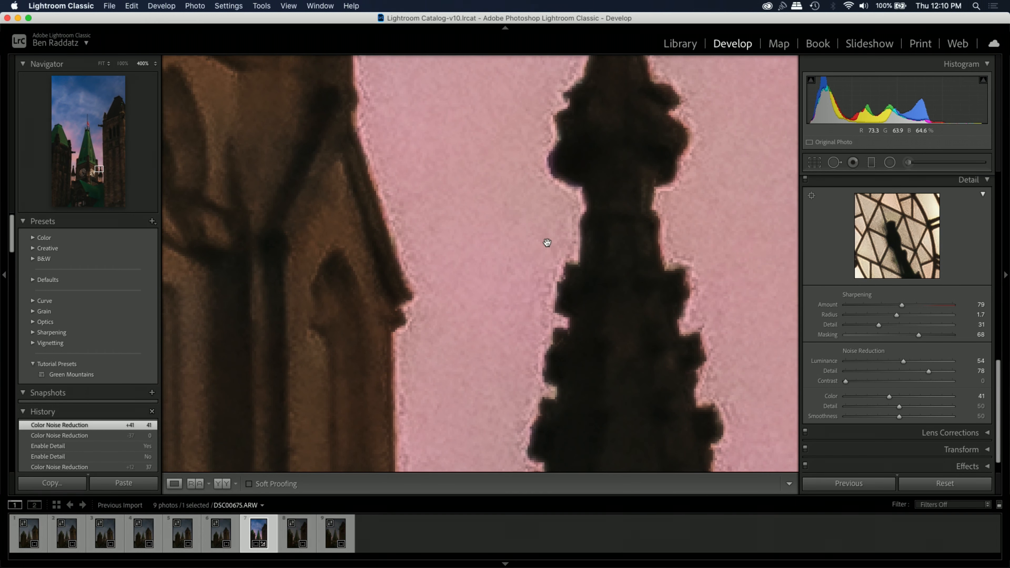
# Compare the whole photo and a sky close-up with the detail adjustments disabled and enabled, leaving them enabled
pyautogui.click(495, 233)
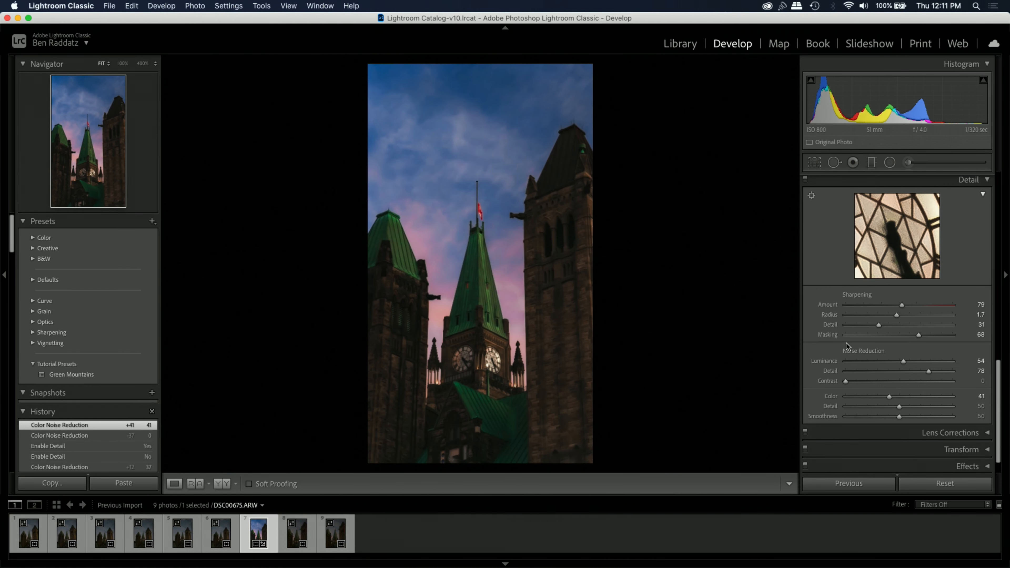
pyautogui.click(806, 180)
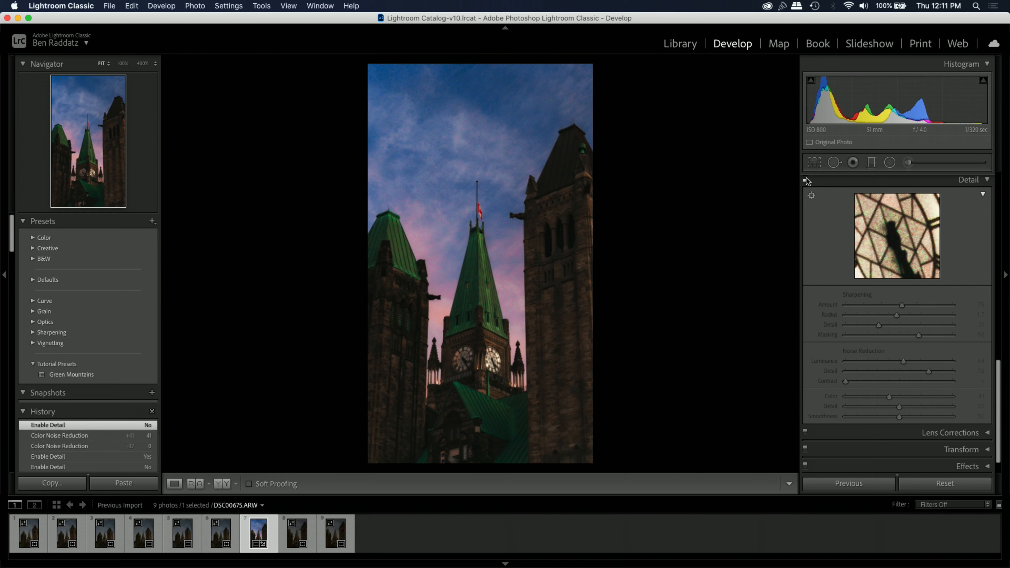
pyautogui.click(805, 180)
pyautogui.click(805, 179)
pyautogui.click(523, 161)
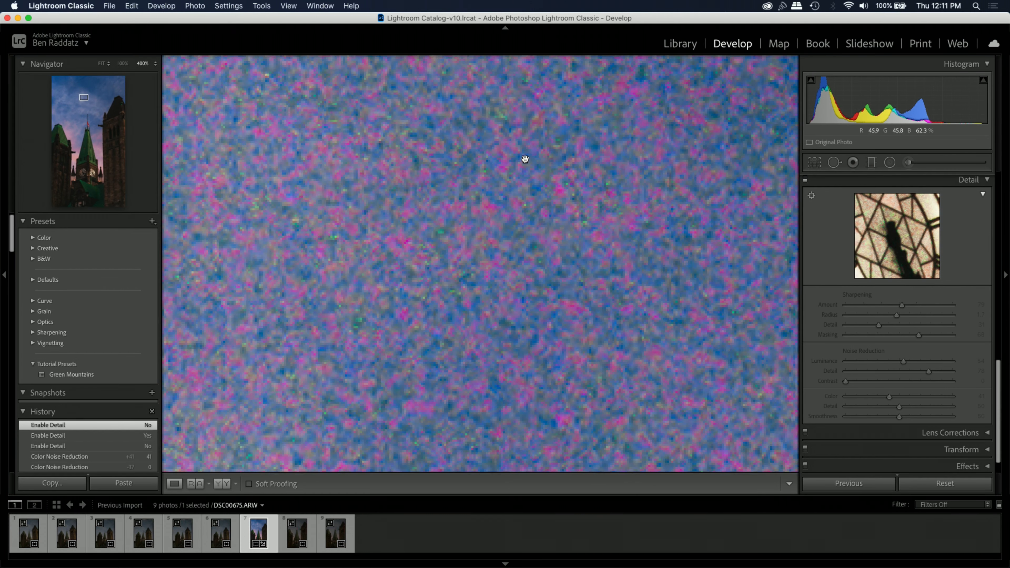
pyautogui.click(124, 64)
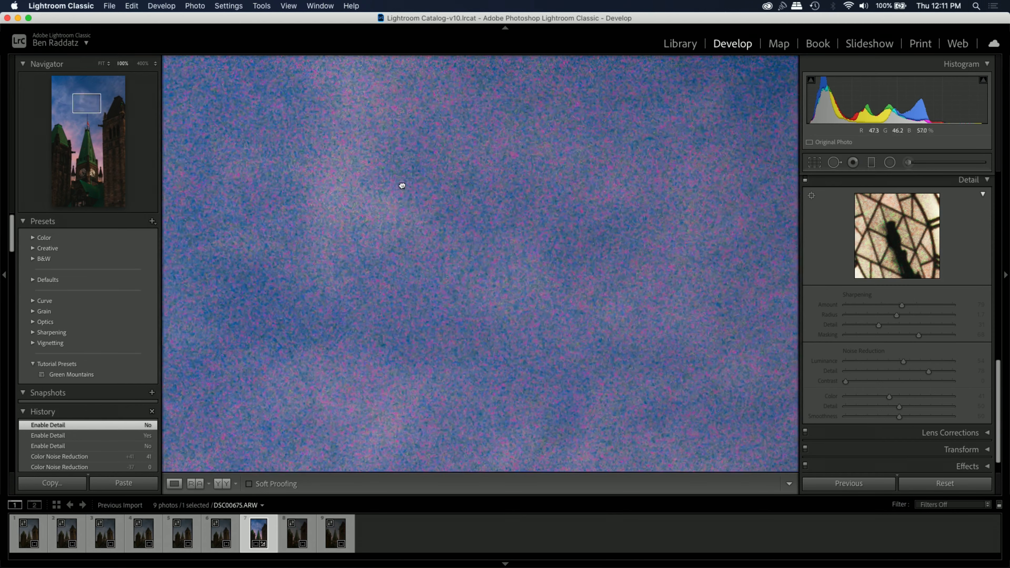
pyautogui.click(506, 255)
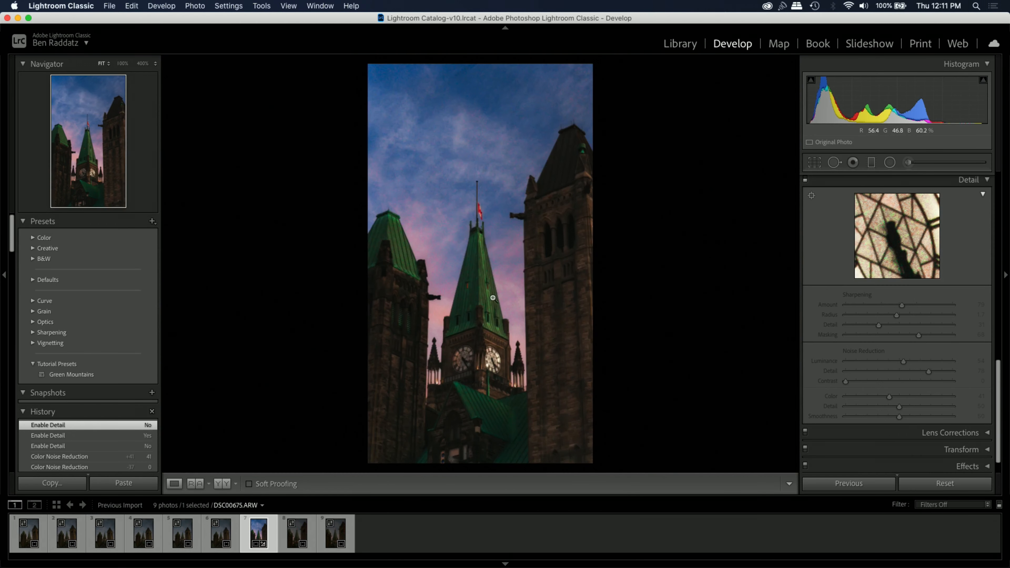
pyautogui.click(805, 182)
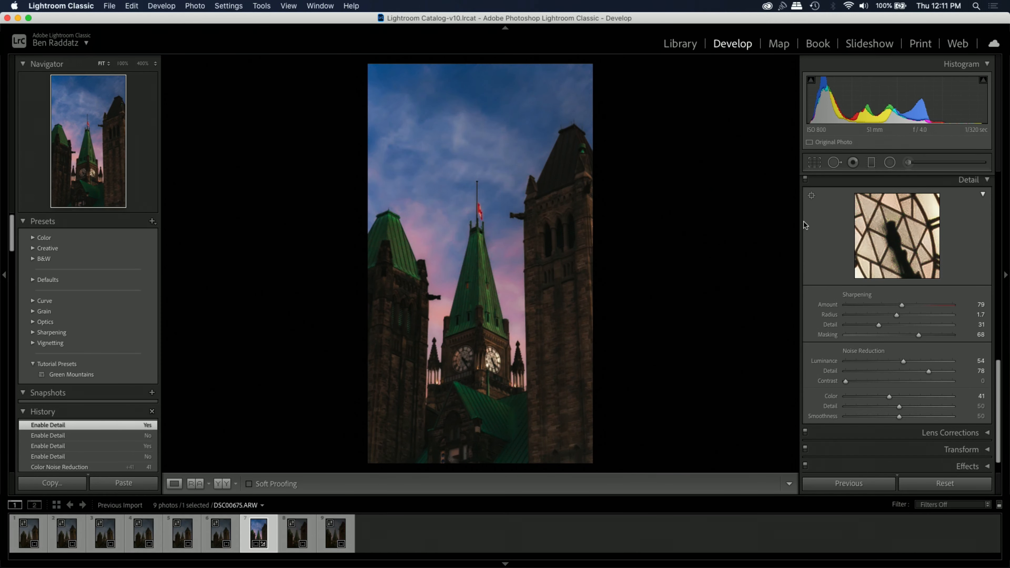
# Inspect the sky and green spire at 100%, and lower luminance noise reduction to 20
pyautogui.click(476, 151)
pyautogui.click(493, 221)
pyautogui.click(490, 318)
pyautogui.moveTo(453, 188); pyautogui.dragTo(473, 314)
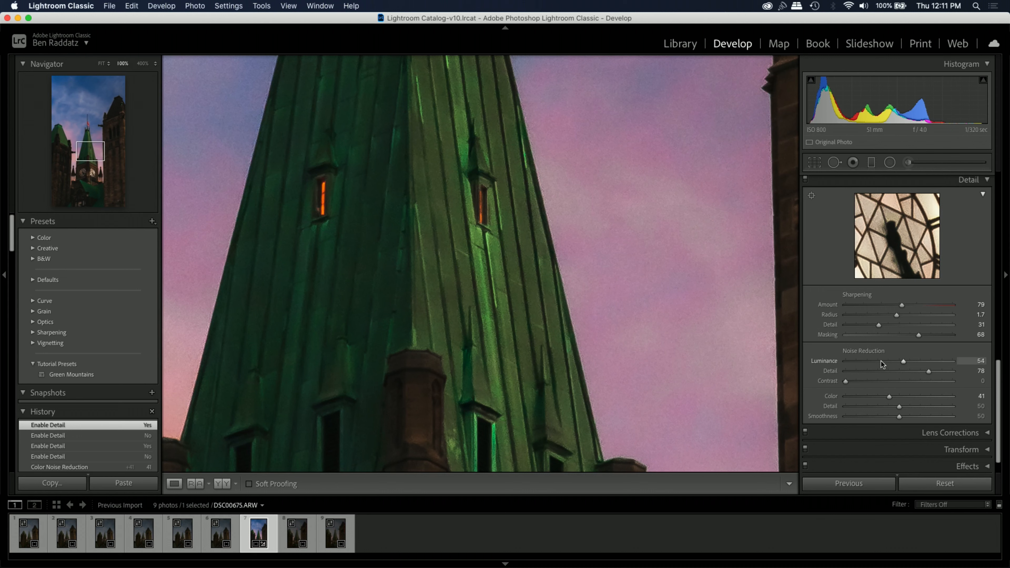
pyautogui.moveTo(879, 362); pyautogui.dragTo(867, 361)
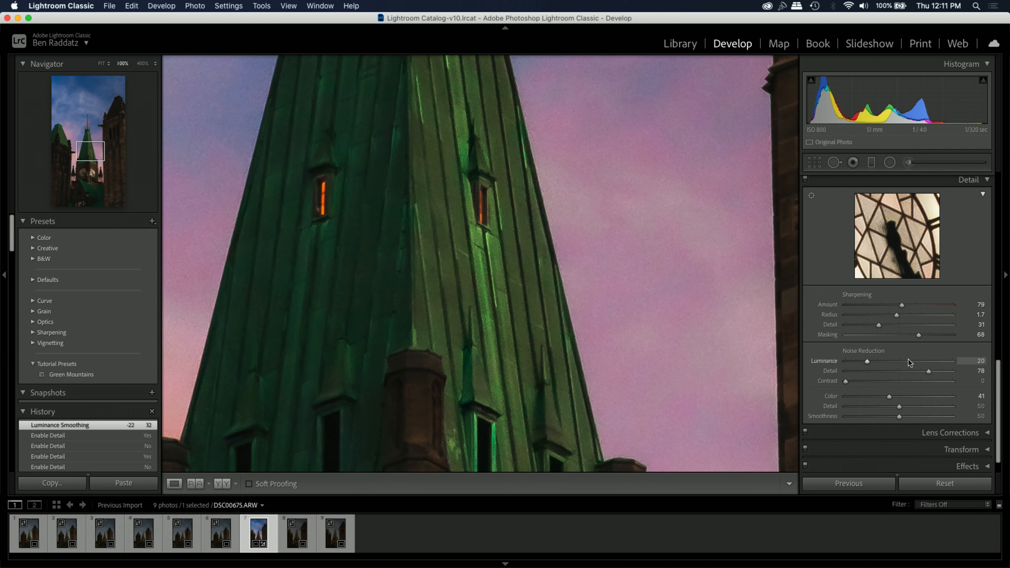
# Soften the sharpening with Masking 52, Detail 25, Radius 1.4 and Amount 53
pyautogui.click(900, 335)
pyautogui.click(872, 325)
pyautogui.click(882, 316)
pyautogui.click(882, 305)
# Fit the whole photo in view and compare the unedited version with the edited one
pyautogui.click(558, 264)
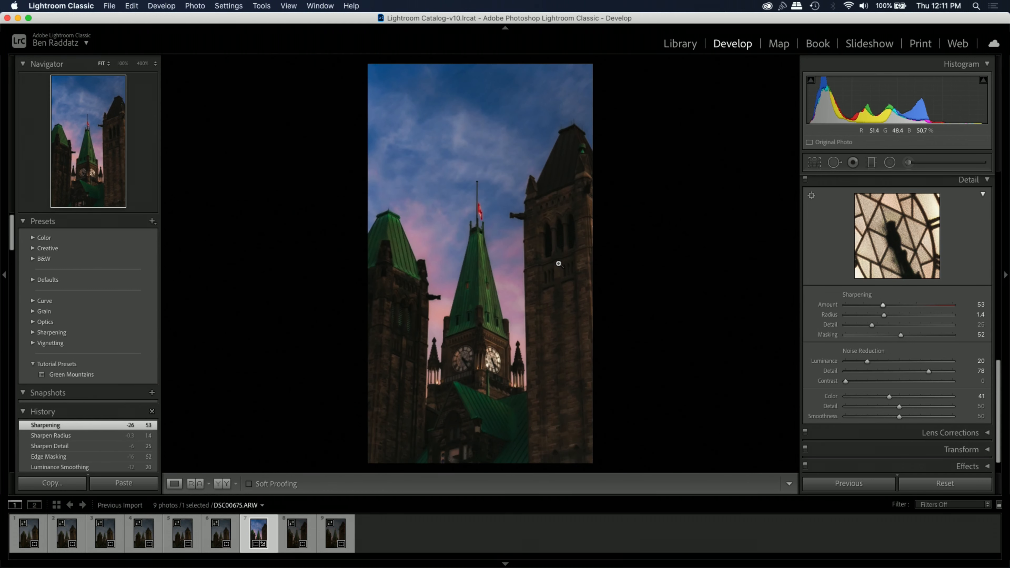
pyautogui.press('\\')
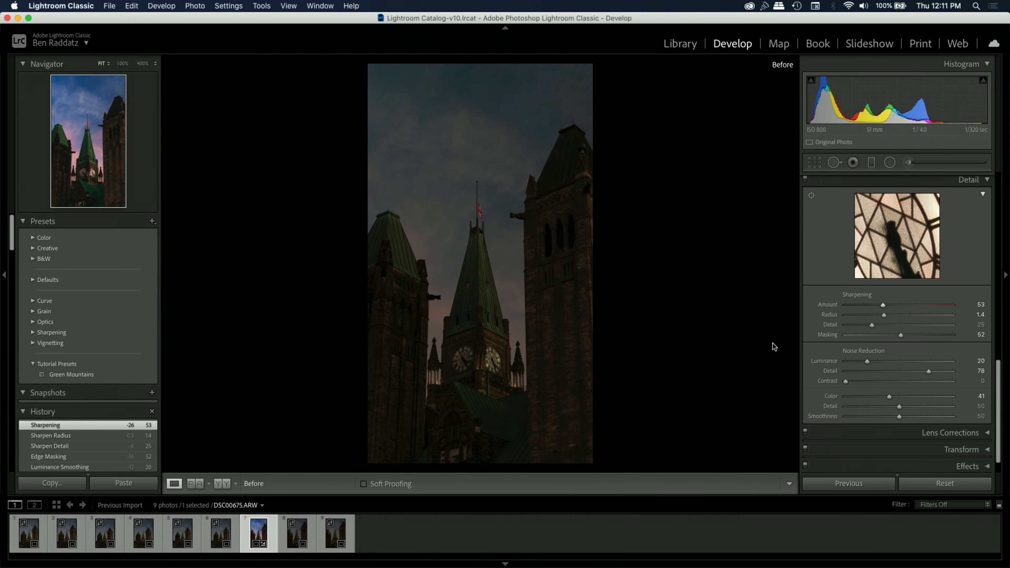
pyautogui.press('\\')
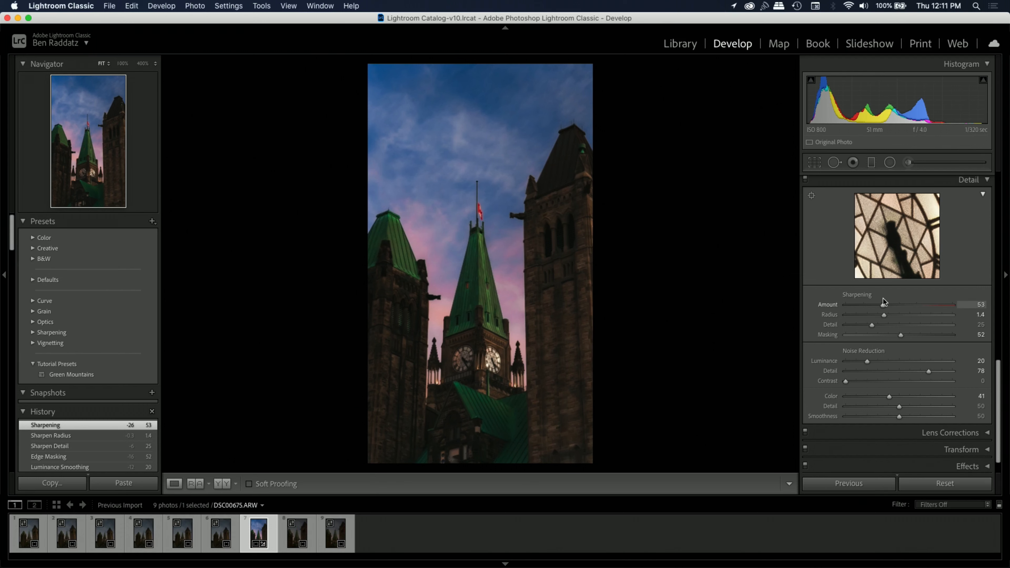
# Add a post-crop vignette with Amount -15, Midpoint 0, Feather 100 and Highlights 100
pyautogui.scroll(-2, 868, 380)
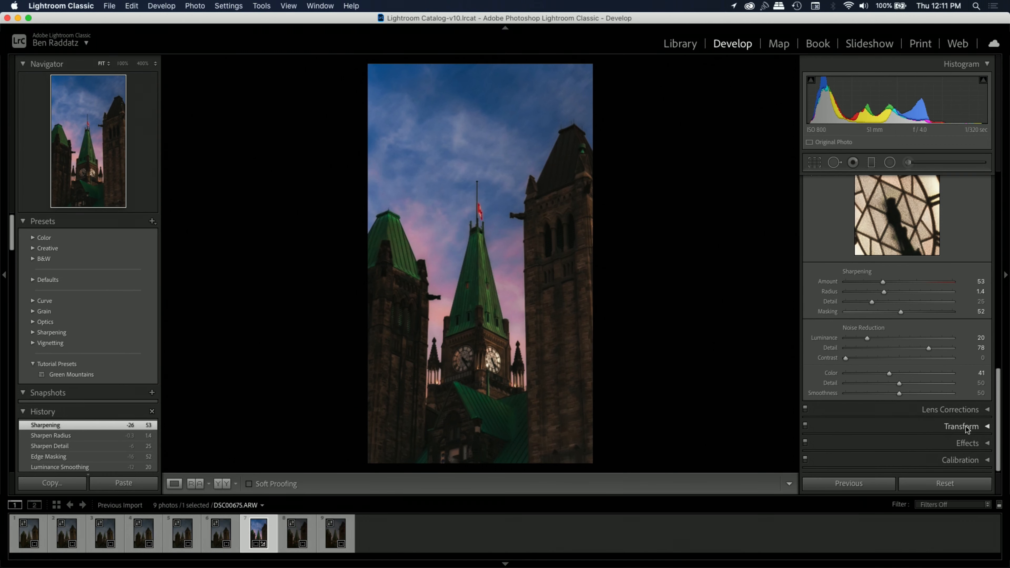
pyautogui.click(982, 444)
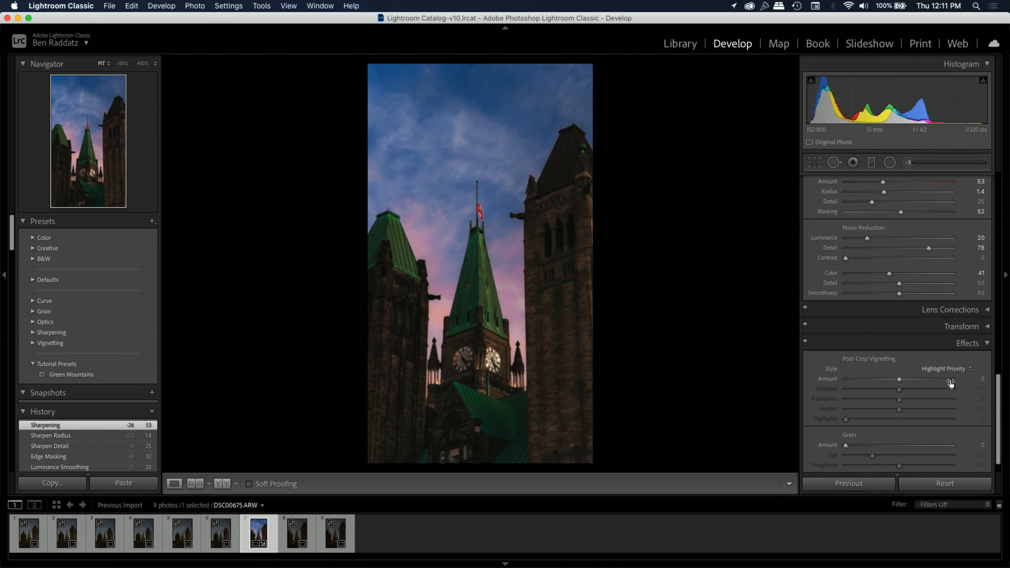
pyautogui.moveTo(899, 356); pyautogui.dragTo(955, 389)
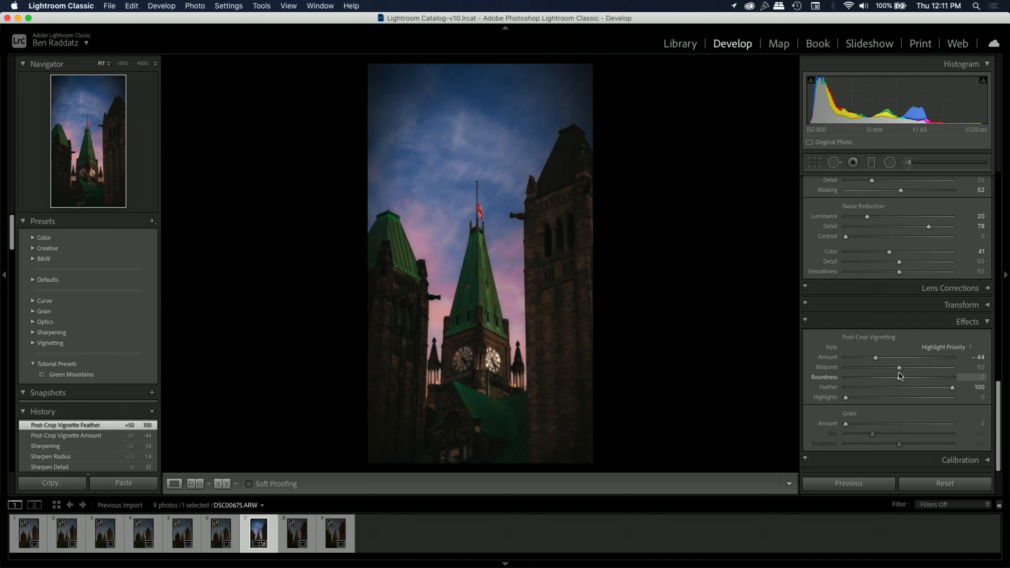
pyautogui.moveTo(900, 368); pyautogui.dragTo(1007, 402)
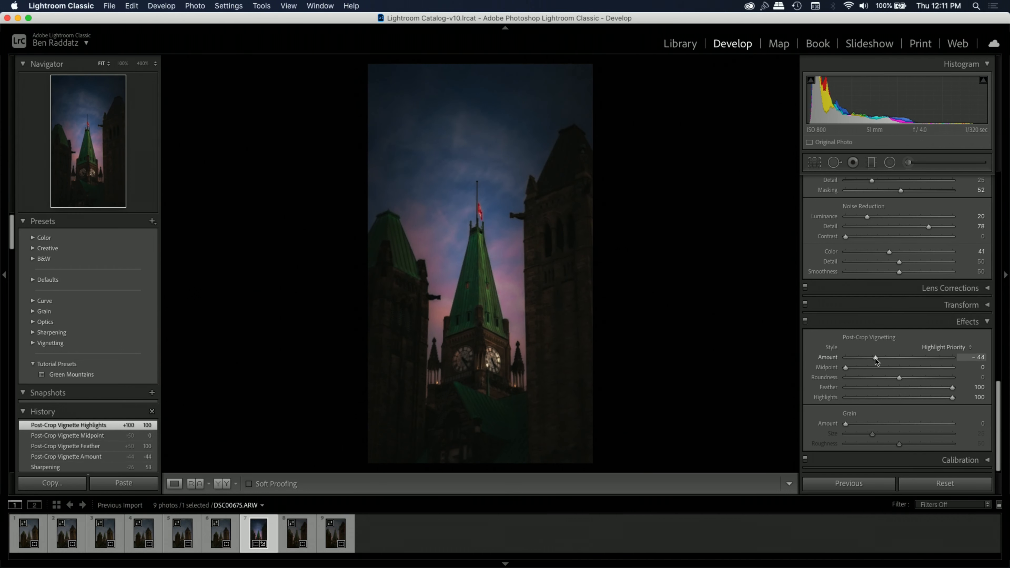
pyautogui.moveTo(882, 360); pyautogui.dragTo(891, 360)
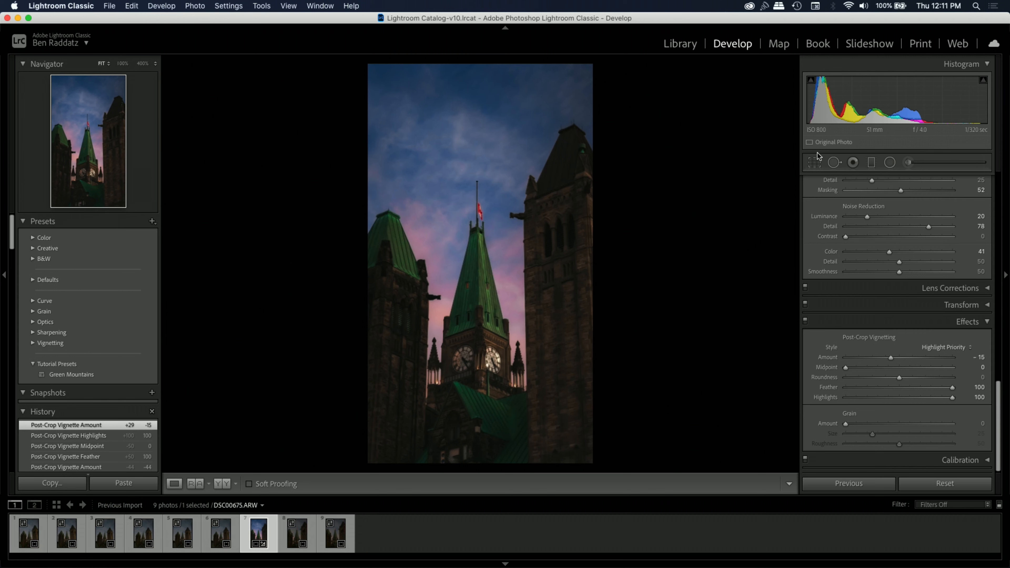
# Crop the photo to the 4 x 5 / 8 x 10 aspect ratio, trying landscape orientation and ending in portrait
pyautogui.click(815, 163)
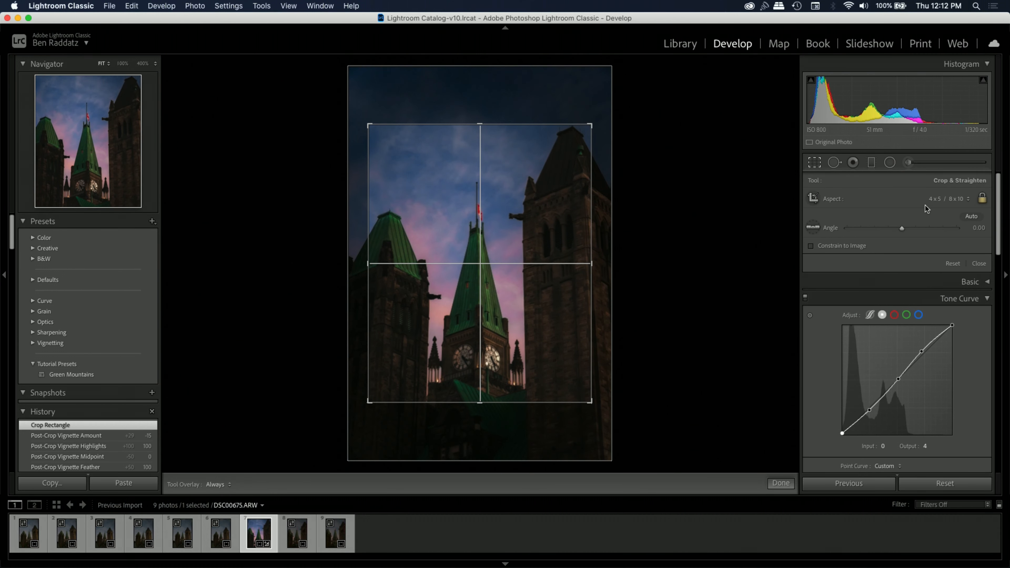
pyautogui.click(929, 200)
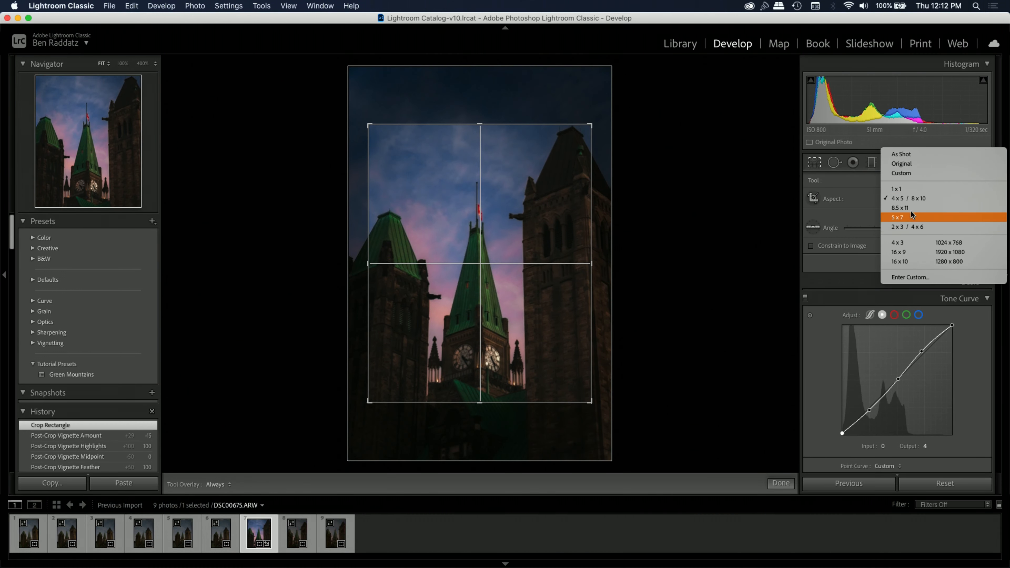
pyautogui.click(901, 200)
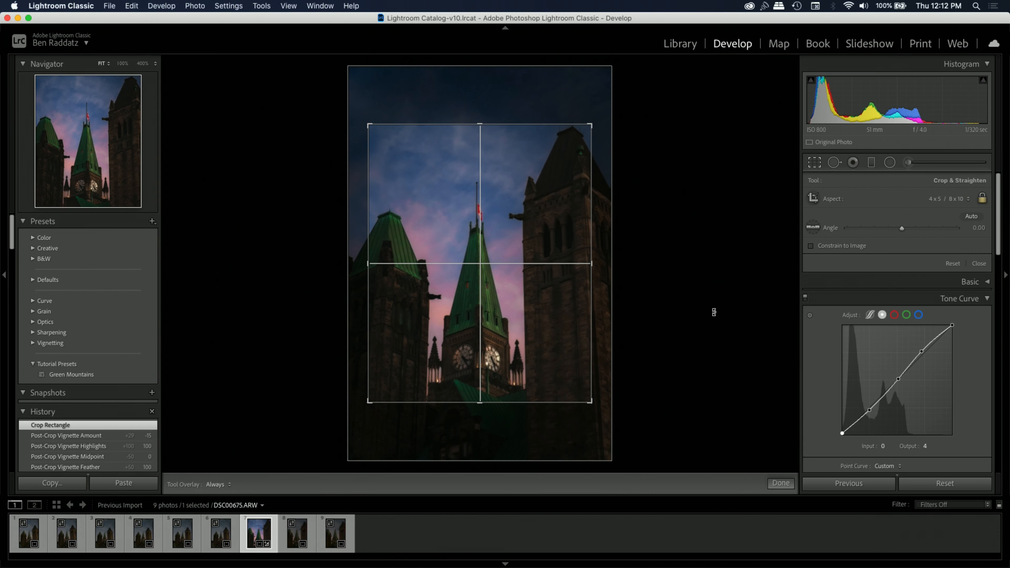
pyautogui.press('x')
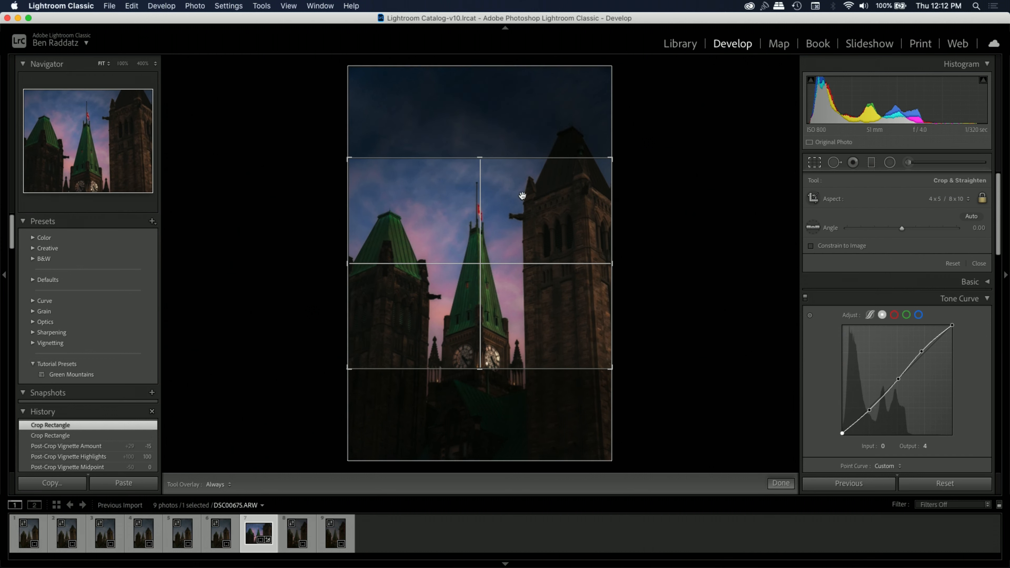
pyautogui.press('x')
pyautogui.press('x')
pyautogui.press('x')
# Enlarge the crop to the photo's full width and shift the image slightly downward inside the frame
pyautogui.moveTo(479, 395); pyautogui.dragTo(475, 444)
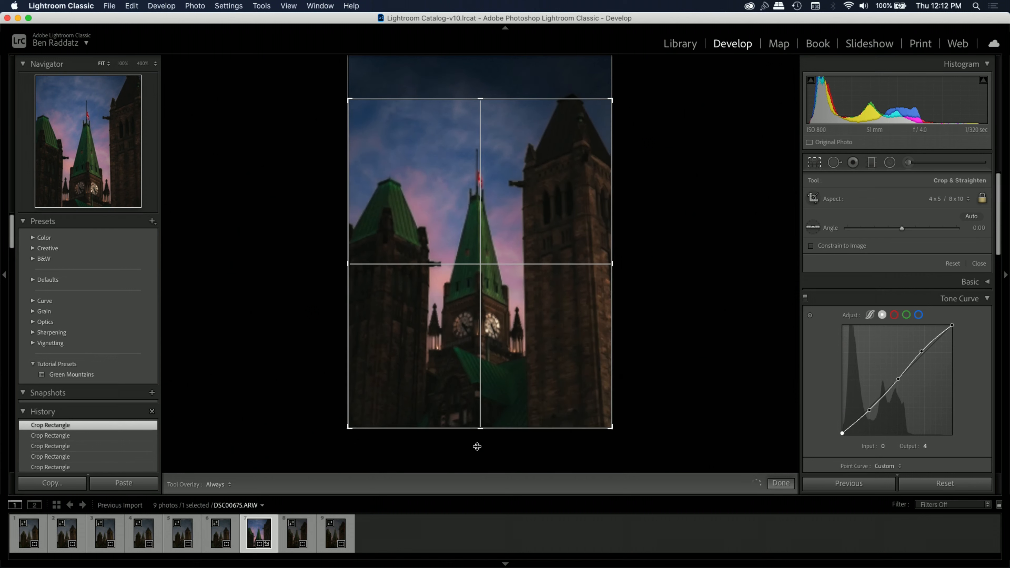
pyautogui.moveTo(505, 291); pyautogui.dragTo(508, 301)
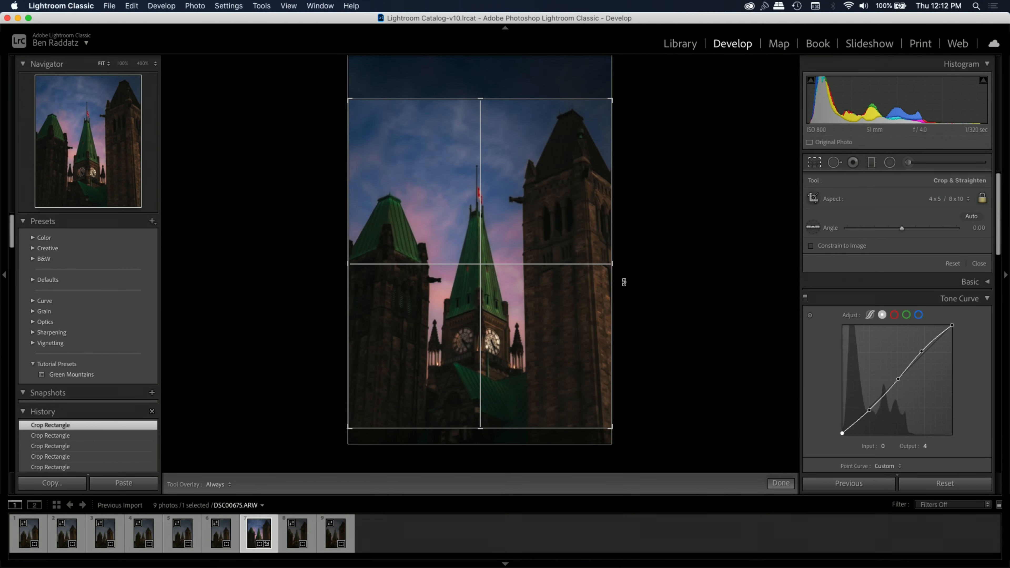
# Shrink the crop frame slightly from the photo's full width, keeping its proportions, and apply the crop
pyautogui.moveTo(613, 266); pyautogui.dragTo(608, 265)
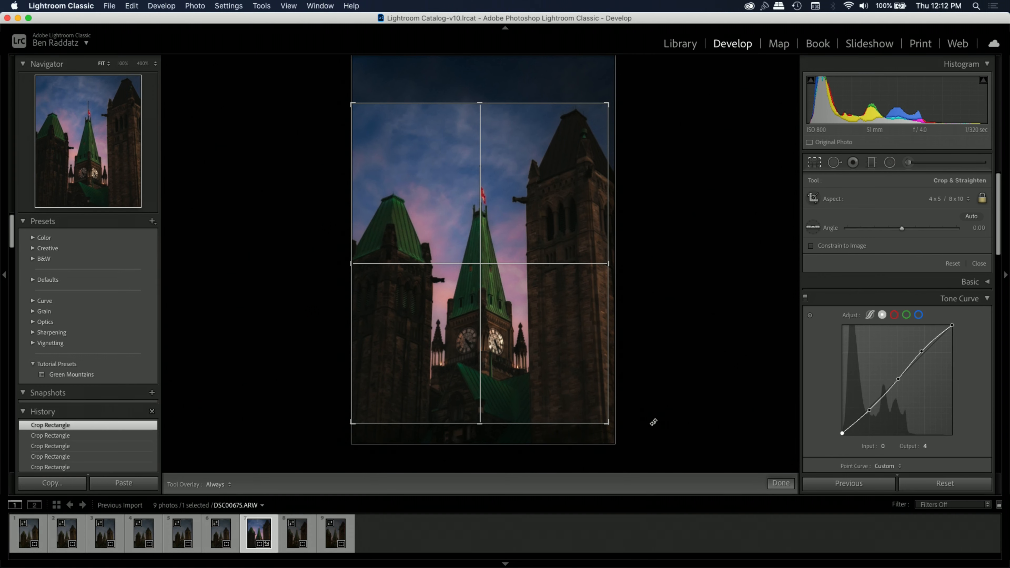
pyautogui.press('Return')
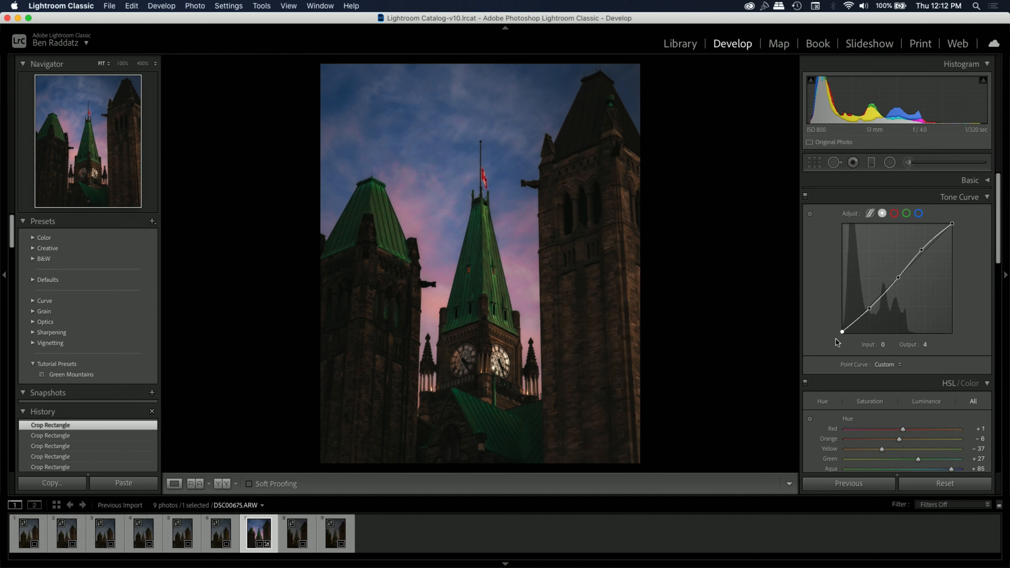
# Strengthen the post-crop vignette to Amount -29 with Roundness -44, trying a hard feather before setting Feather to 100
pyautogui.scroll(-10, 855, 346)
pyautogui.moveTo(889, 359); pyautogui.dragTo(887, 360)
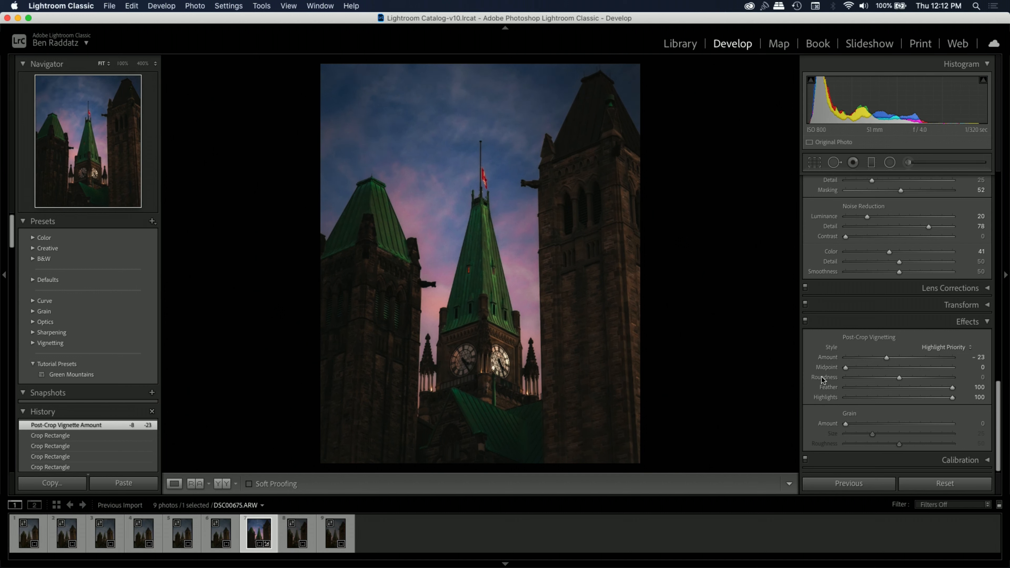
pyautogui.click(852, 387)
pyautogui.moveTo(899, 378); pyautogui.dragTo(874, 387)
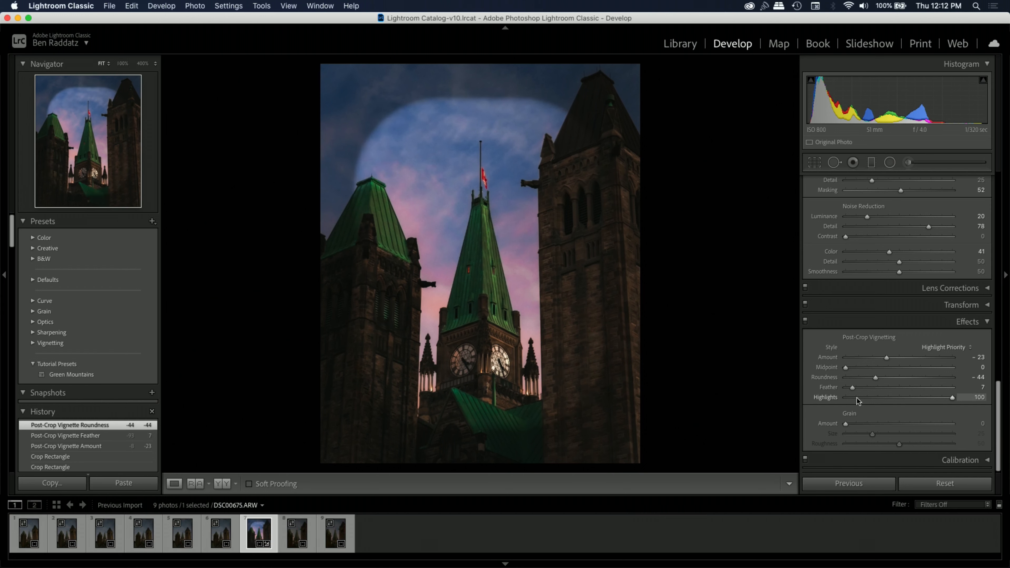
pyautogui.moveTo(852, 387); pyautogui.dragTo(953, 391)
pyautogui.moveTo(887, 357); pyautogui.dragTo(883, 360)
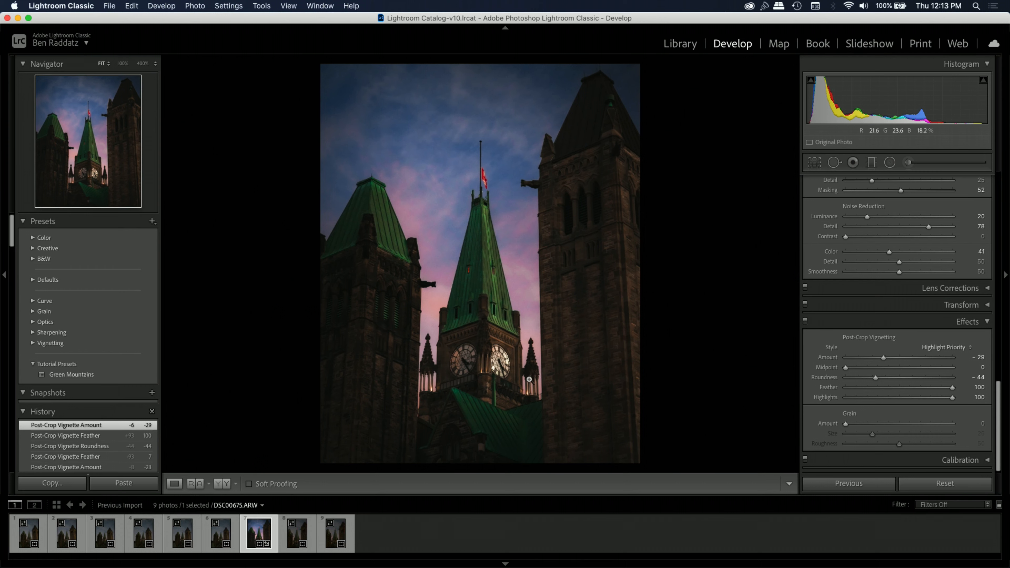
# In the camera calibration, try extreme Red Primary hues, then set Red Primary Hue to -11 and Saturation to -13
pyautogui.click(958, 459)
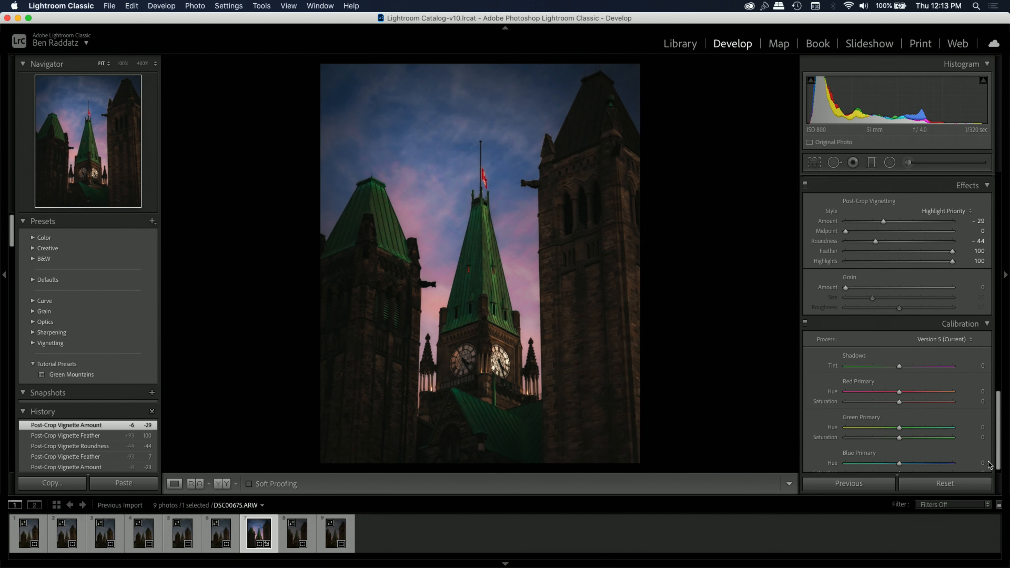
pyautogui.scroll(1, 946, 417)
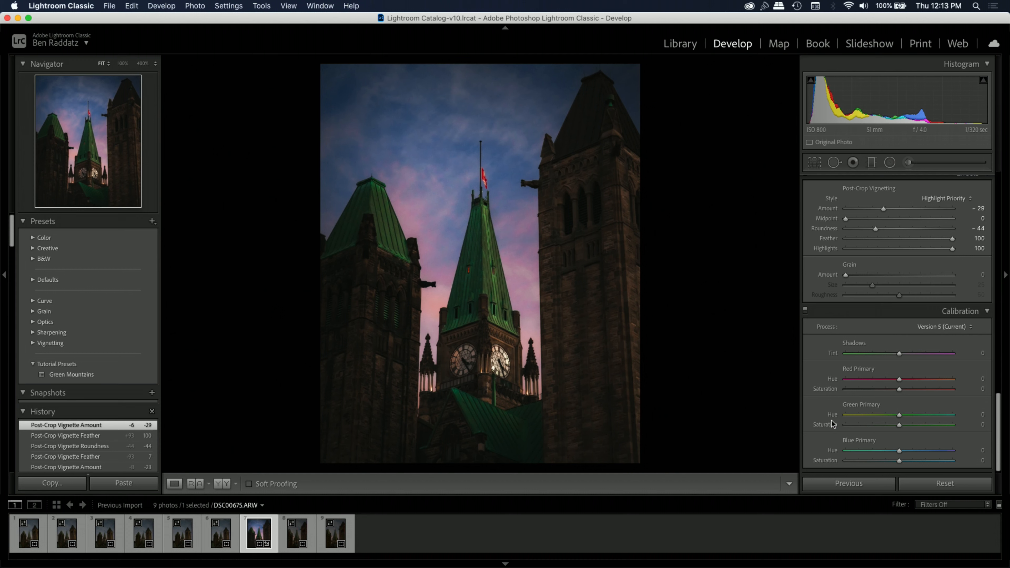
pyautogui.moveTo(899, 379); pyautogui.dragTo(889, 382)
pyautogui.moveTo(918, 381); pyautogui.dragTo(954, 386)
pyautogui.click(847, 380)
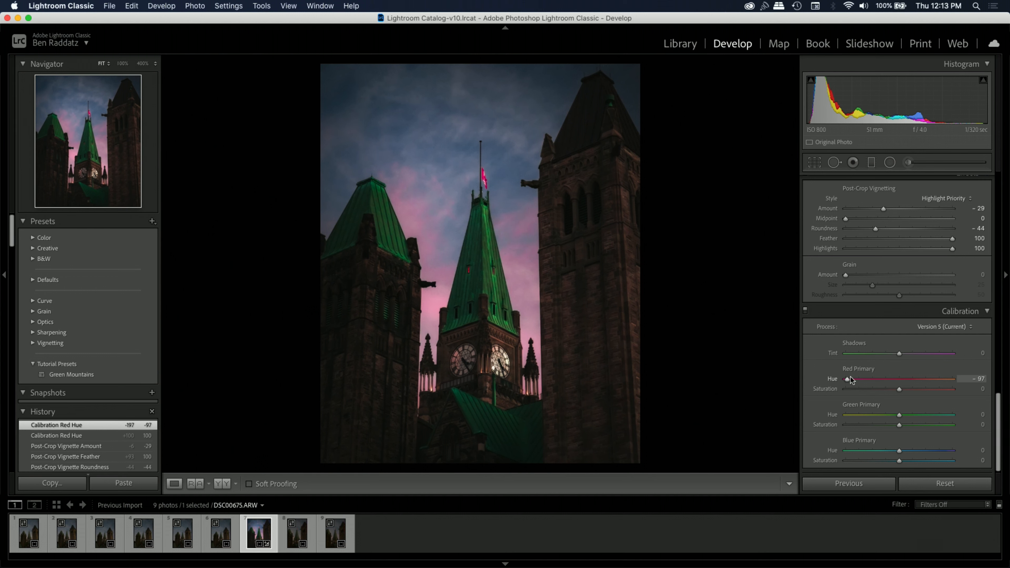
pyautogui.click(894, 380)
# Calibrate the Blue Primary to Hue -15 and Saturation +25, and the Green Primary to Hue +7 and Saturation +10
pyautogui.moveTo(899, 451); pyautogui.dragTo(890, 451)
pyautogui.moveTo(899, 461); pyautogui.dragTo(912, 461)
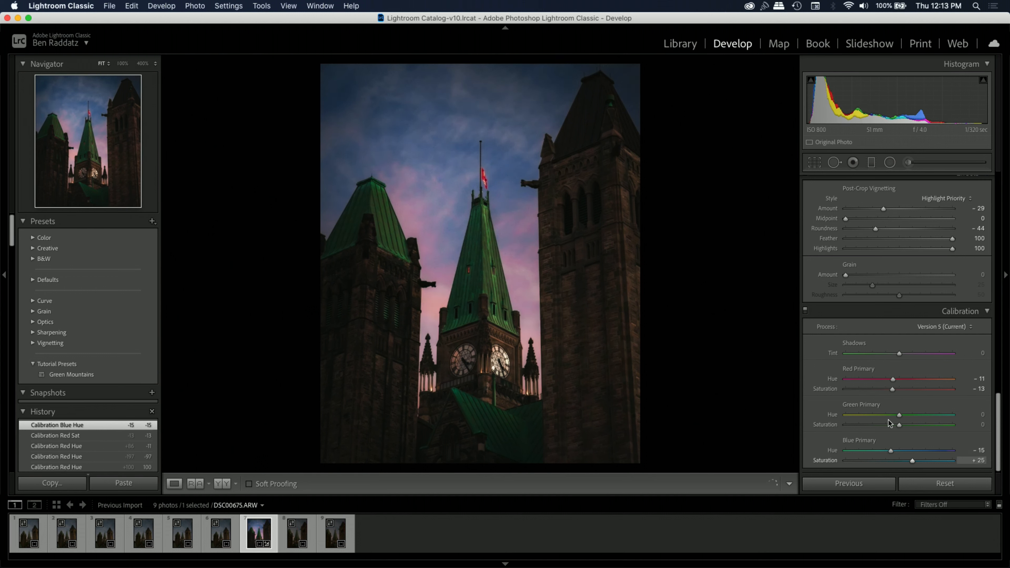
pyautogui.moveTo(898, 415); pyautogui.dragTo(904, 426)
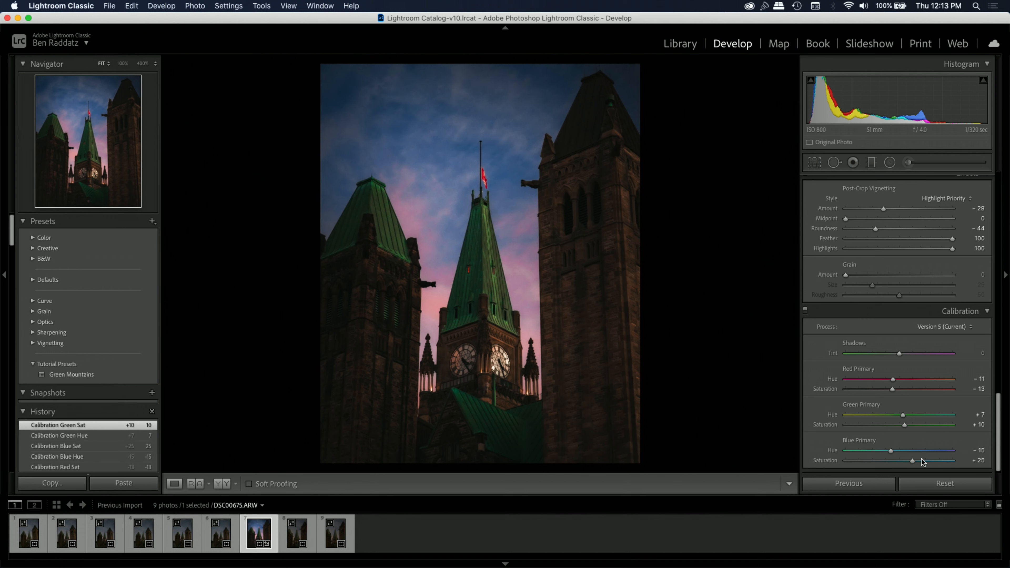
# Compare the photo with the calibration adjustments switched off and on, leaving them enabled
pyautogui.click(805, 312)
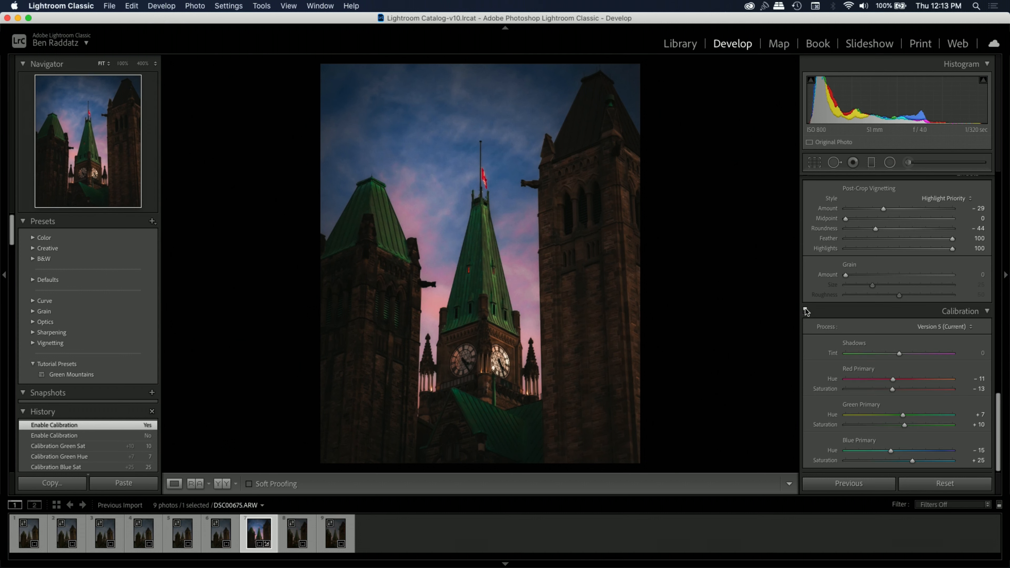
pyautogui.click(806, 312)
pyautogui.click(806, 311)
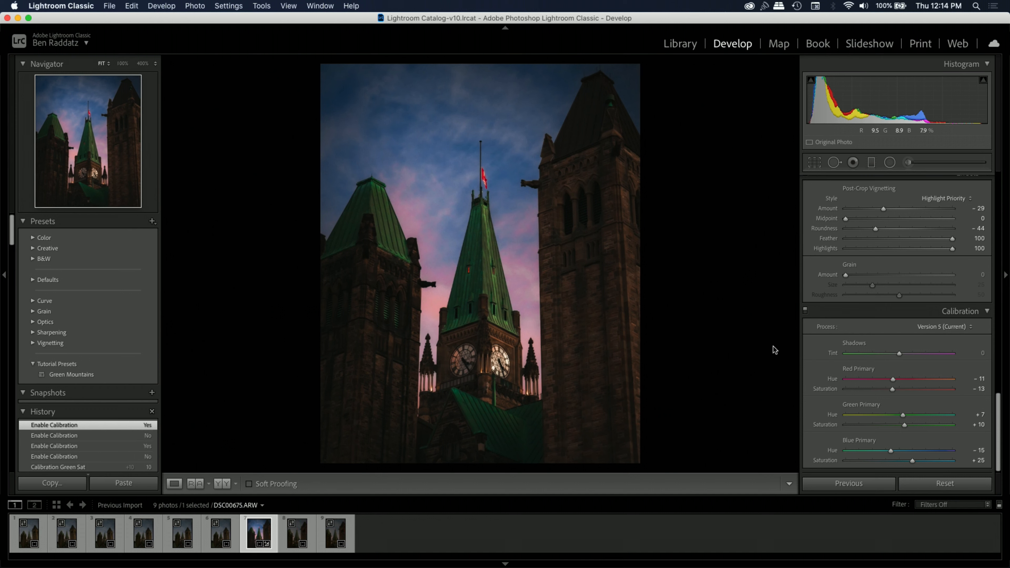
# Compare the whole photo's unedited and edited versions repeatedly, ending on the edited one
pyautogui.scroll(6, 920, 352)
pyautogui.scroll(8, 920, 352)
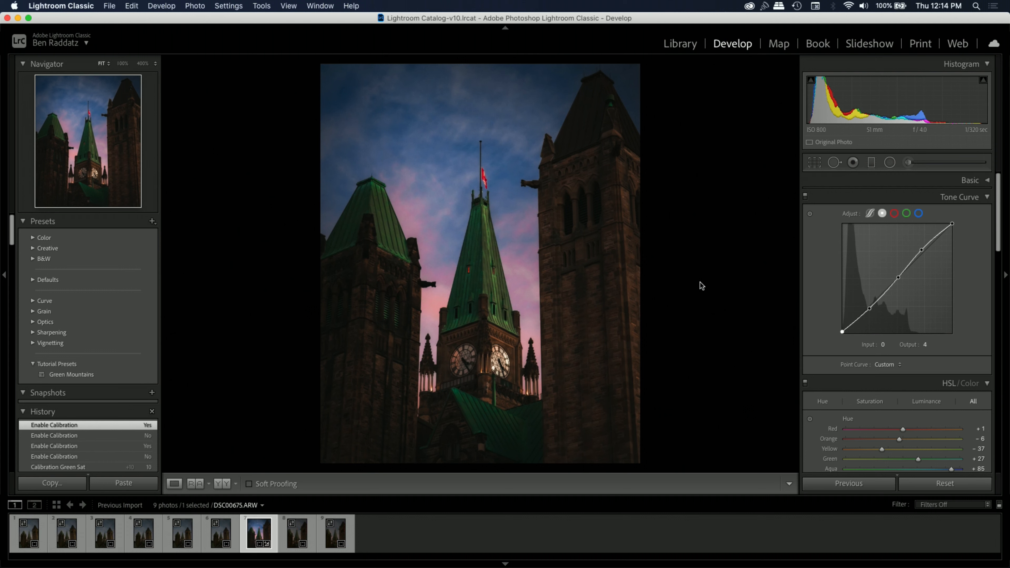
pyautogui.press('\\')
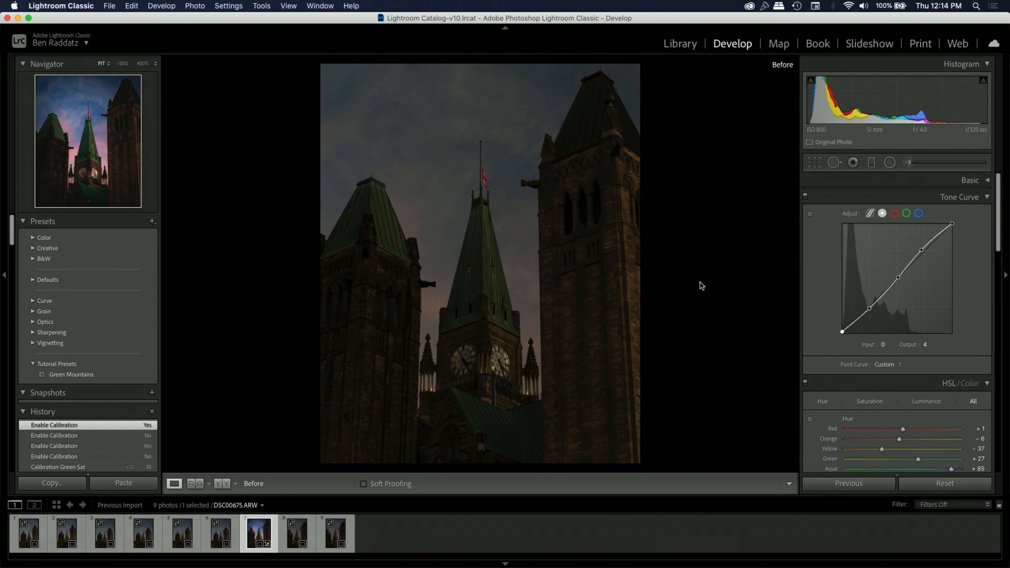
pyautogui.press('\\')
pyautogui.press('\\')
pyautogui.press('\\')
pyautogui.press('\\')
pyautogui.press('\\')
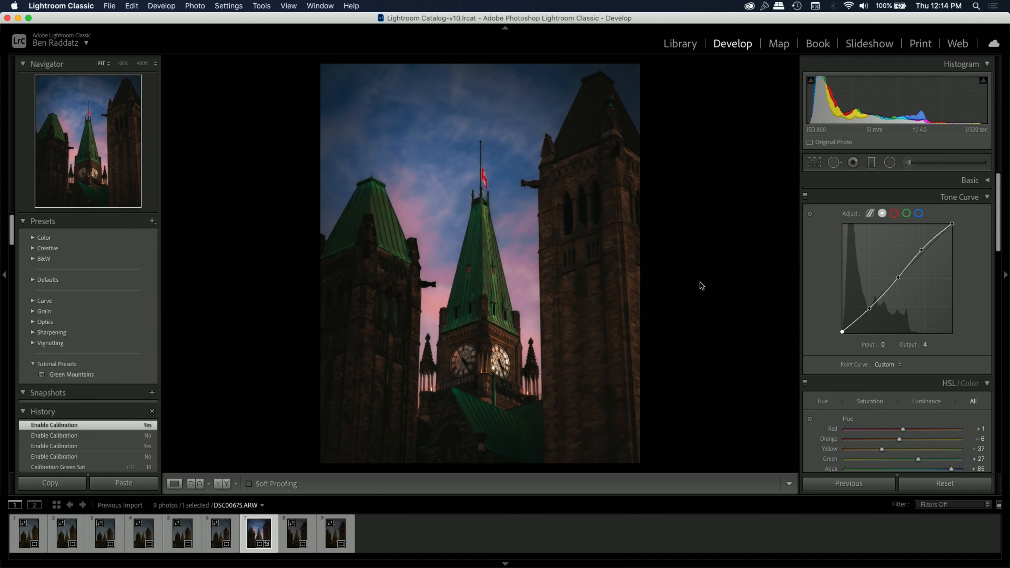
pyautogui.press('\\')
pyautogui.press('\\')
pyautogui.press('\\')
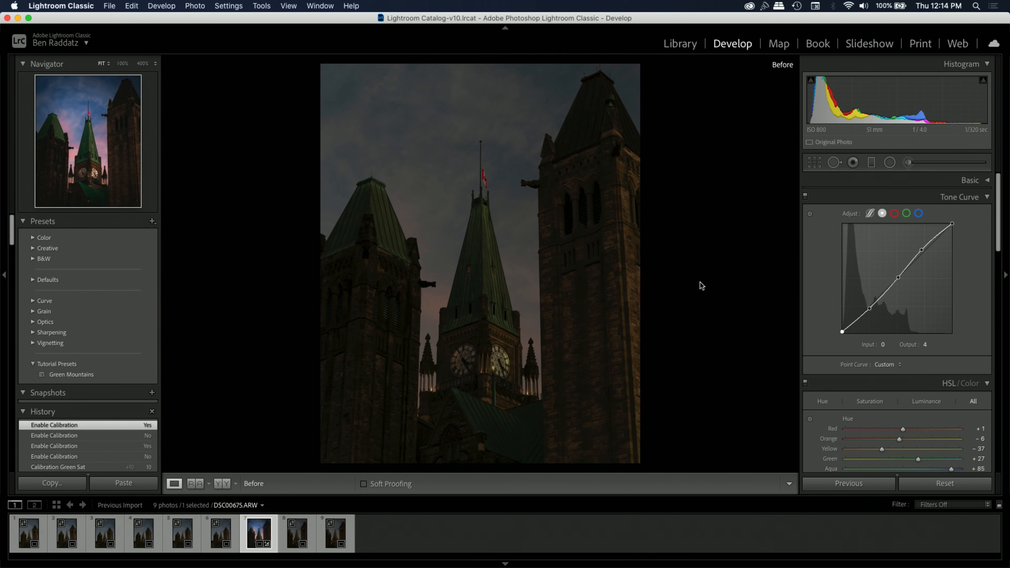
pyautogui.press('\\')
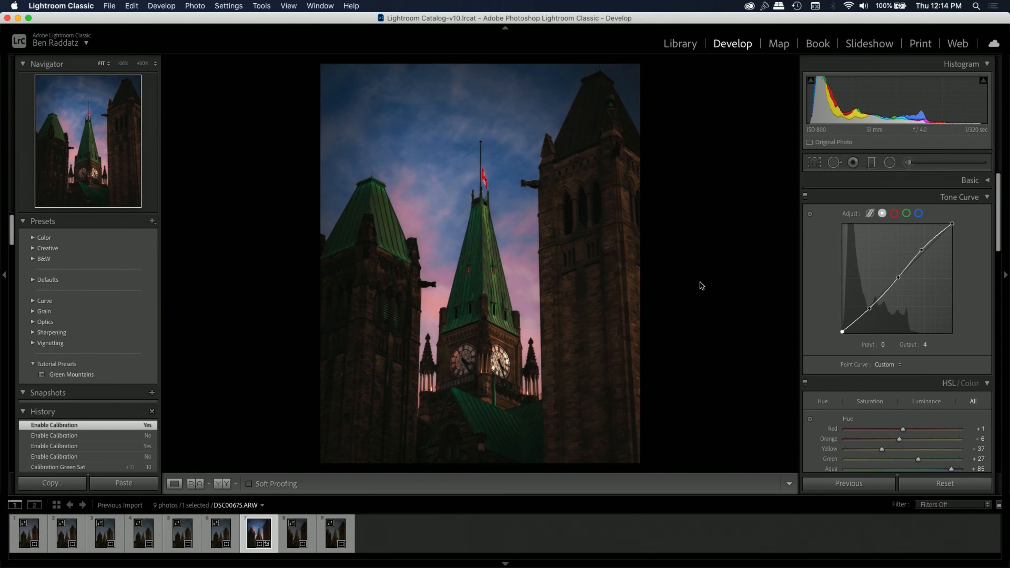
pyautogui.press('\\')
pyautogui.press('\\')
# Inspect the flag and central tower at 100%, comparing before and after, and return to the full-photo view
pyautogui.click(484, 171)
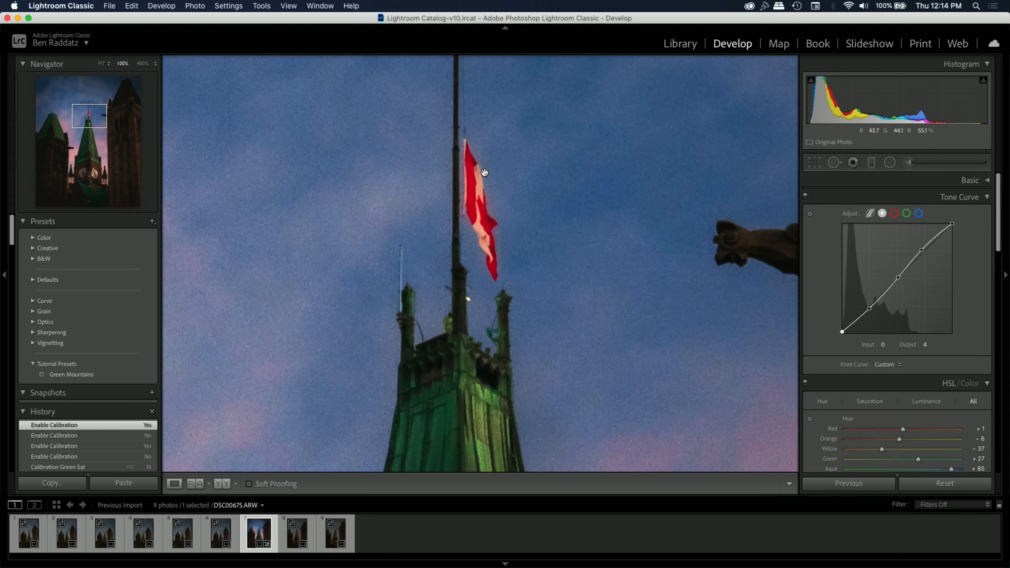
pyautogui.press('\\')
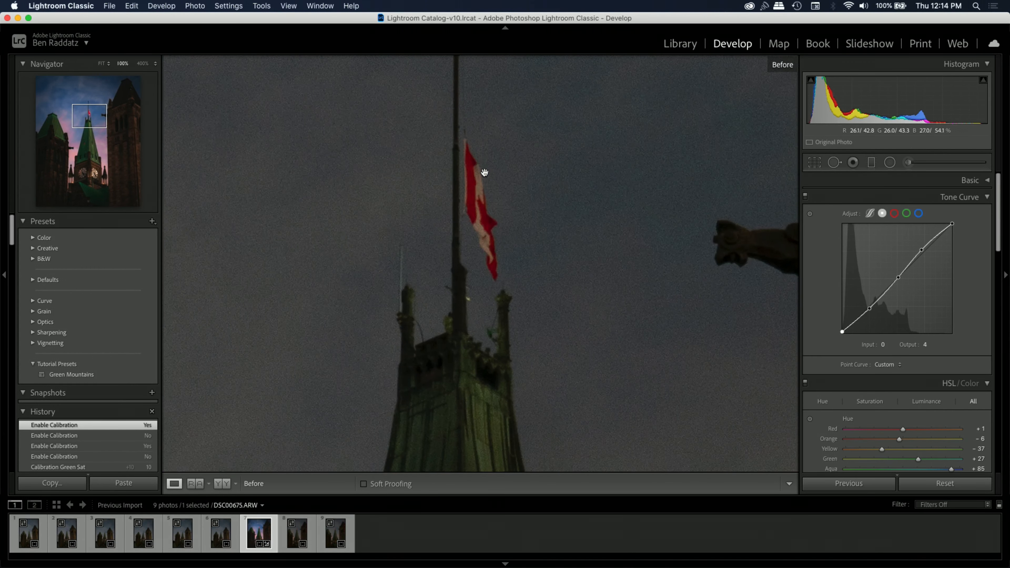
pyautogui.press('\\')
pyautogui.press('\\')
pyautogui.press('\\')
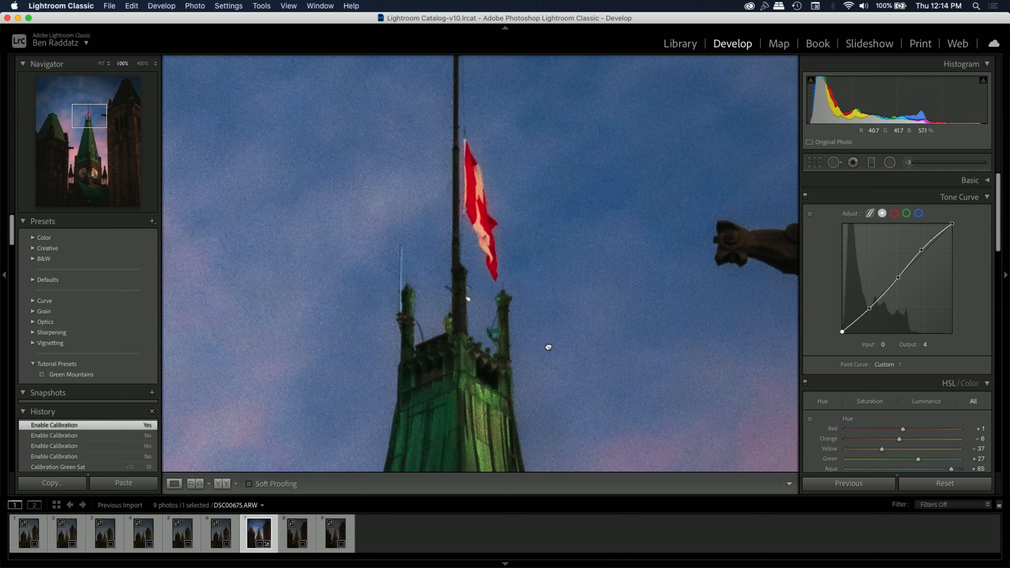
pyautogui.moveTo(548, 345); pyautogui.dragTo(500, 92)
pyautogui.click(461, 113)
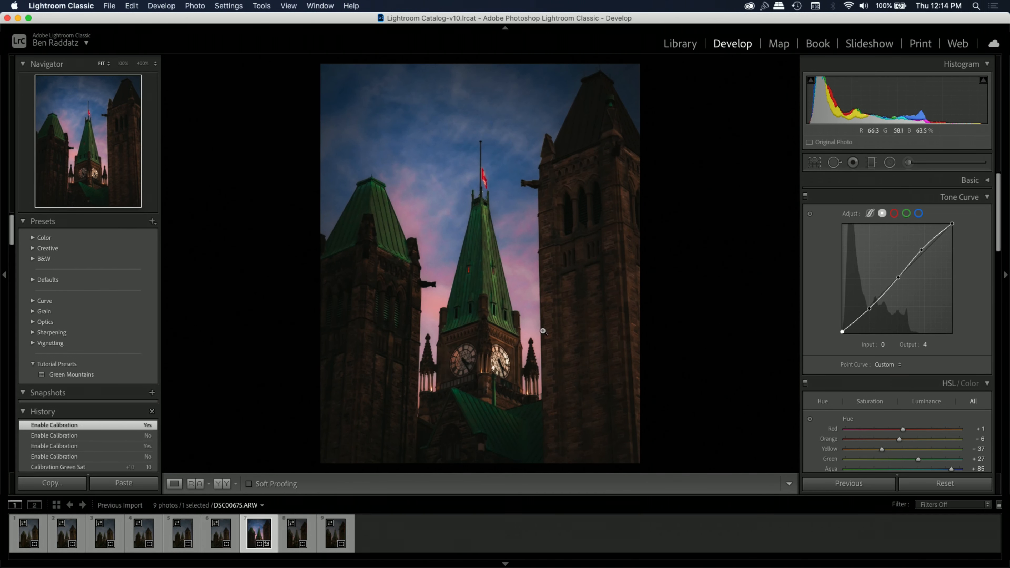